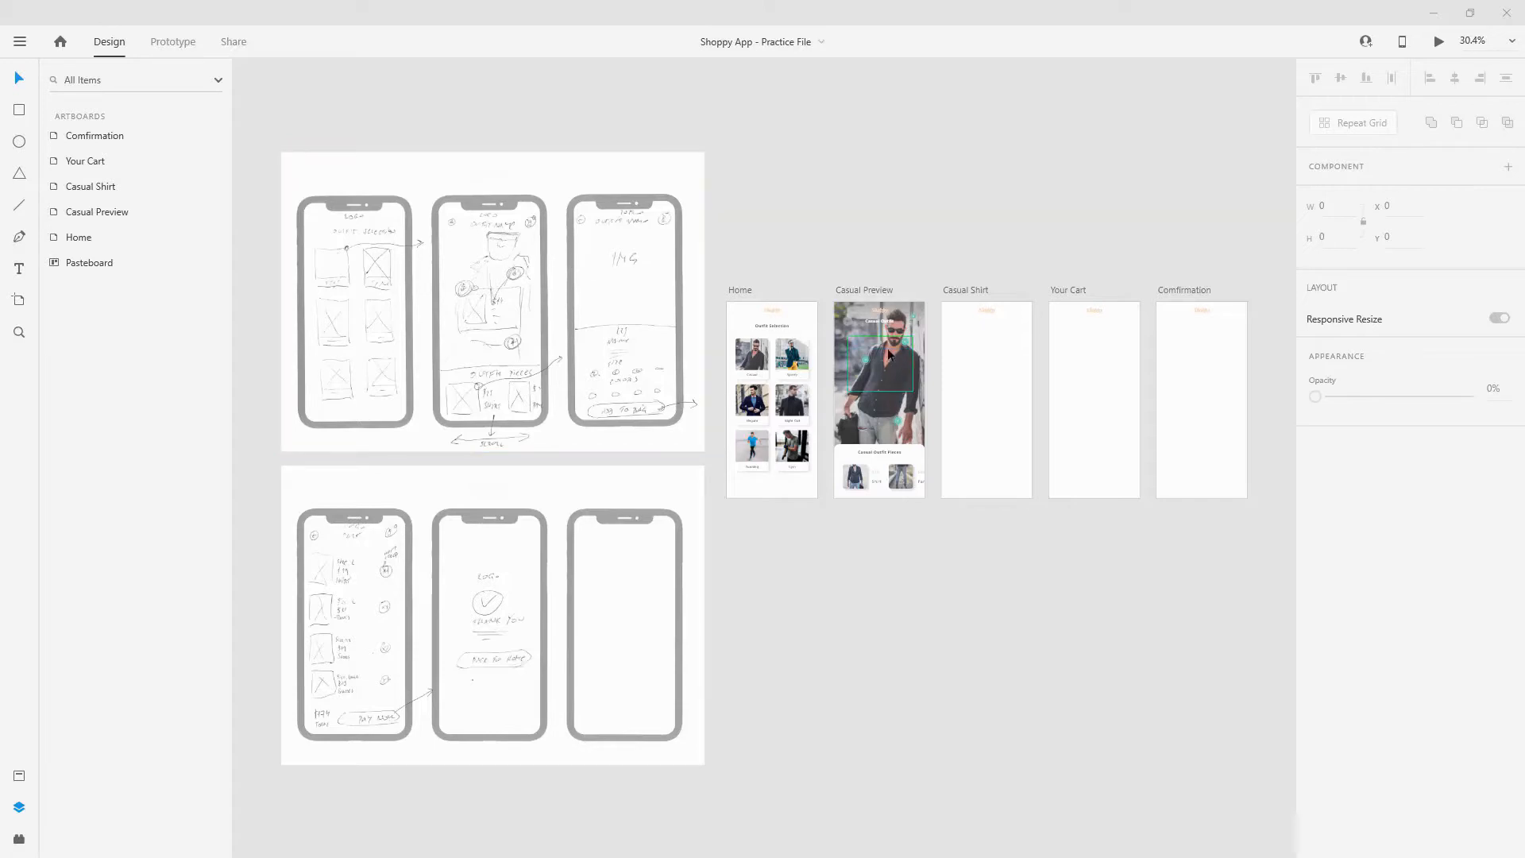
Step: Preview the Casual Preview artboard, testing the glasses hotspot and the horizontally scrolling outfit pieces, and close the preview
left_click(872, 292)
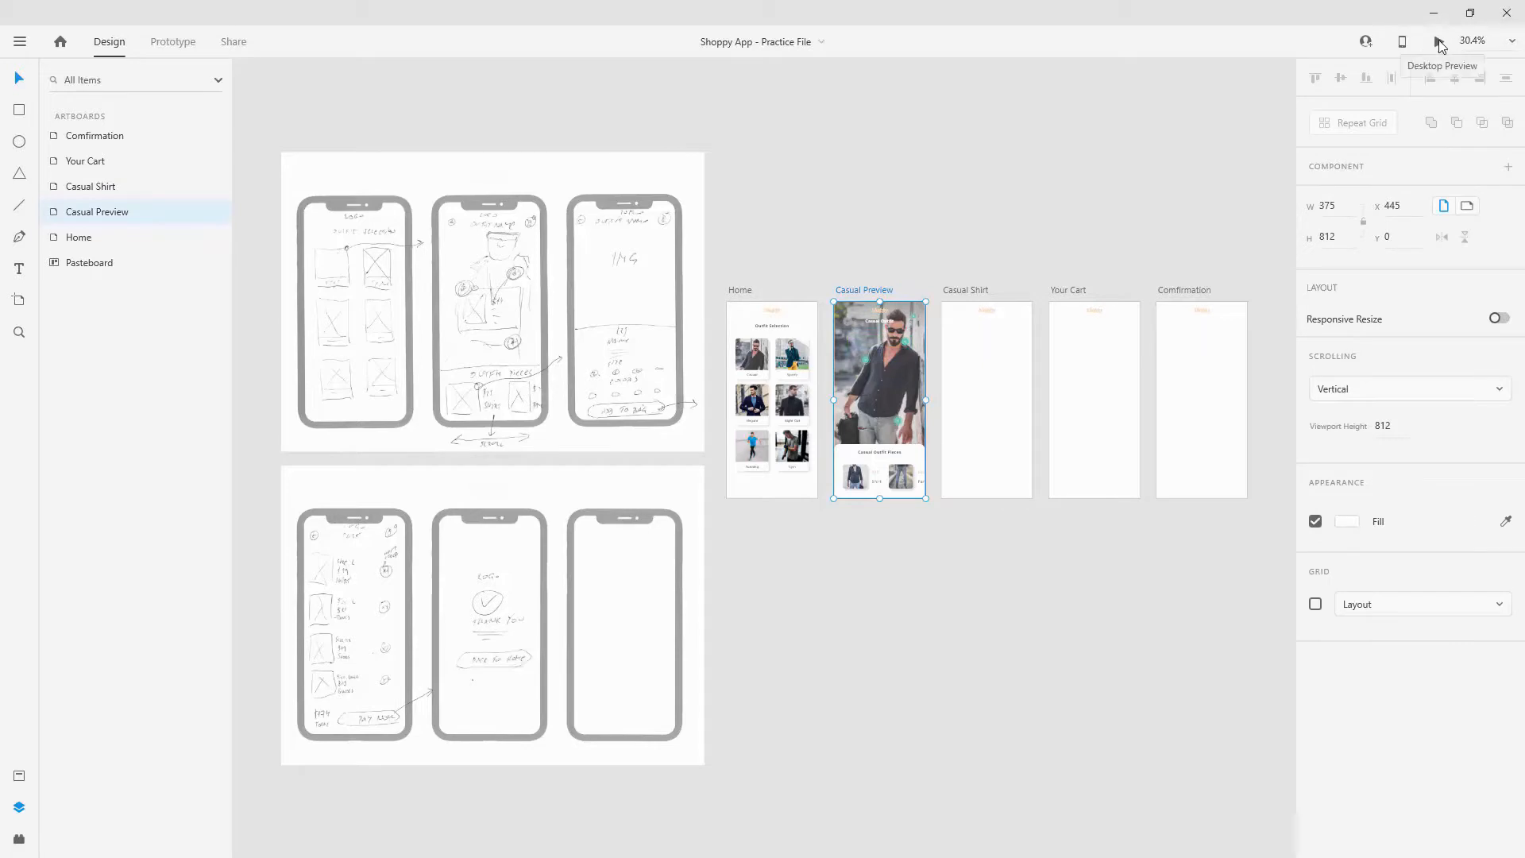
left_click(1441, 44)
left_click(829, 328)
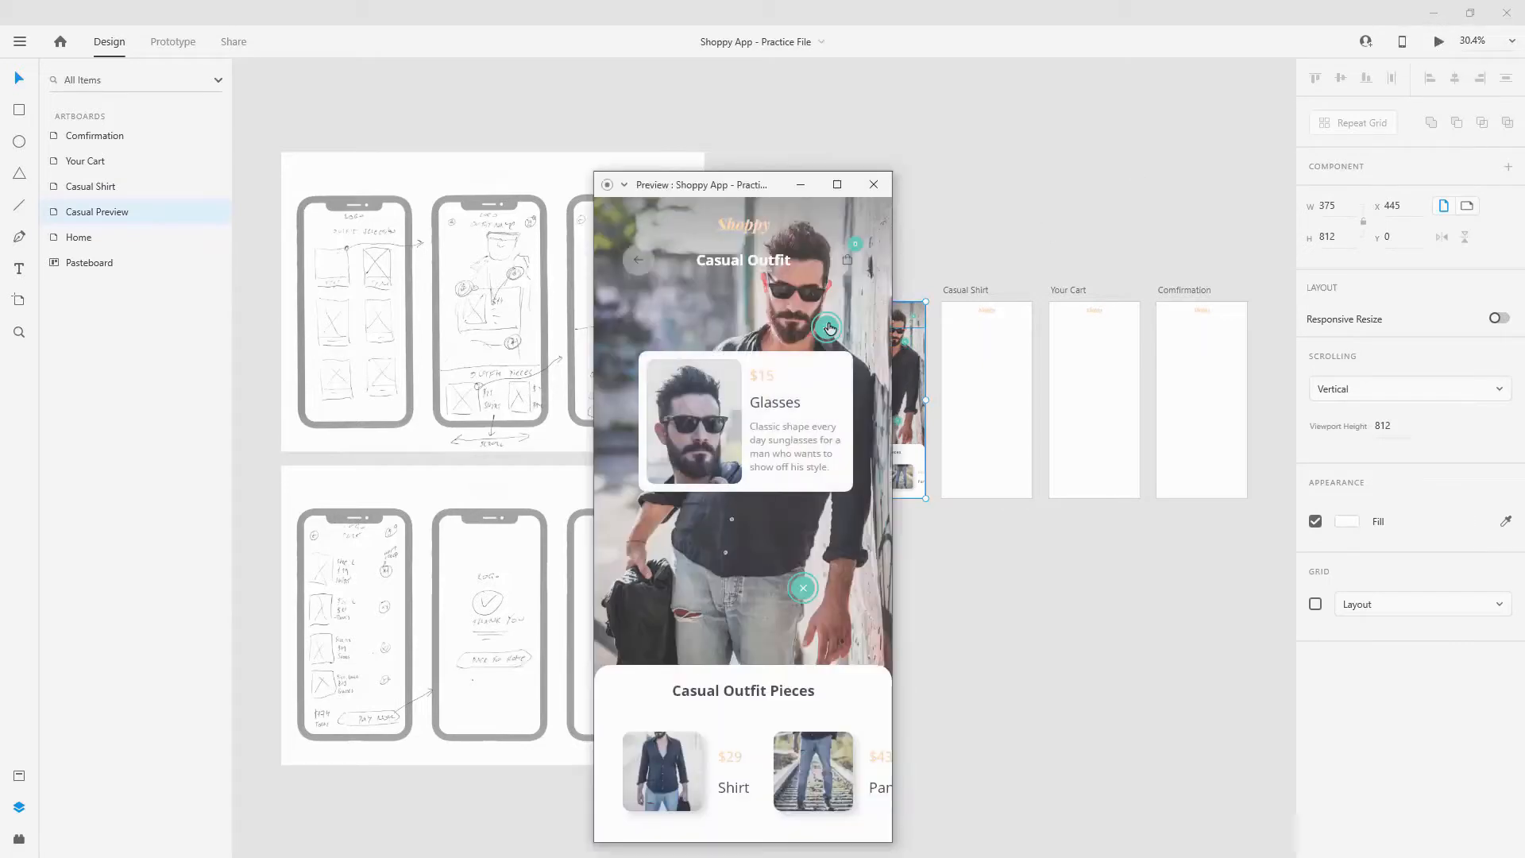
left_click_drag(834, 767, 1025, 758)
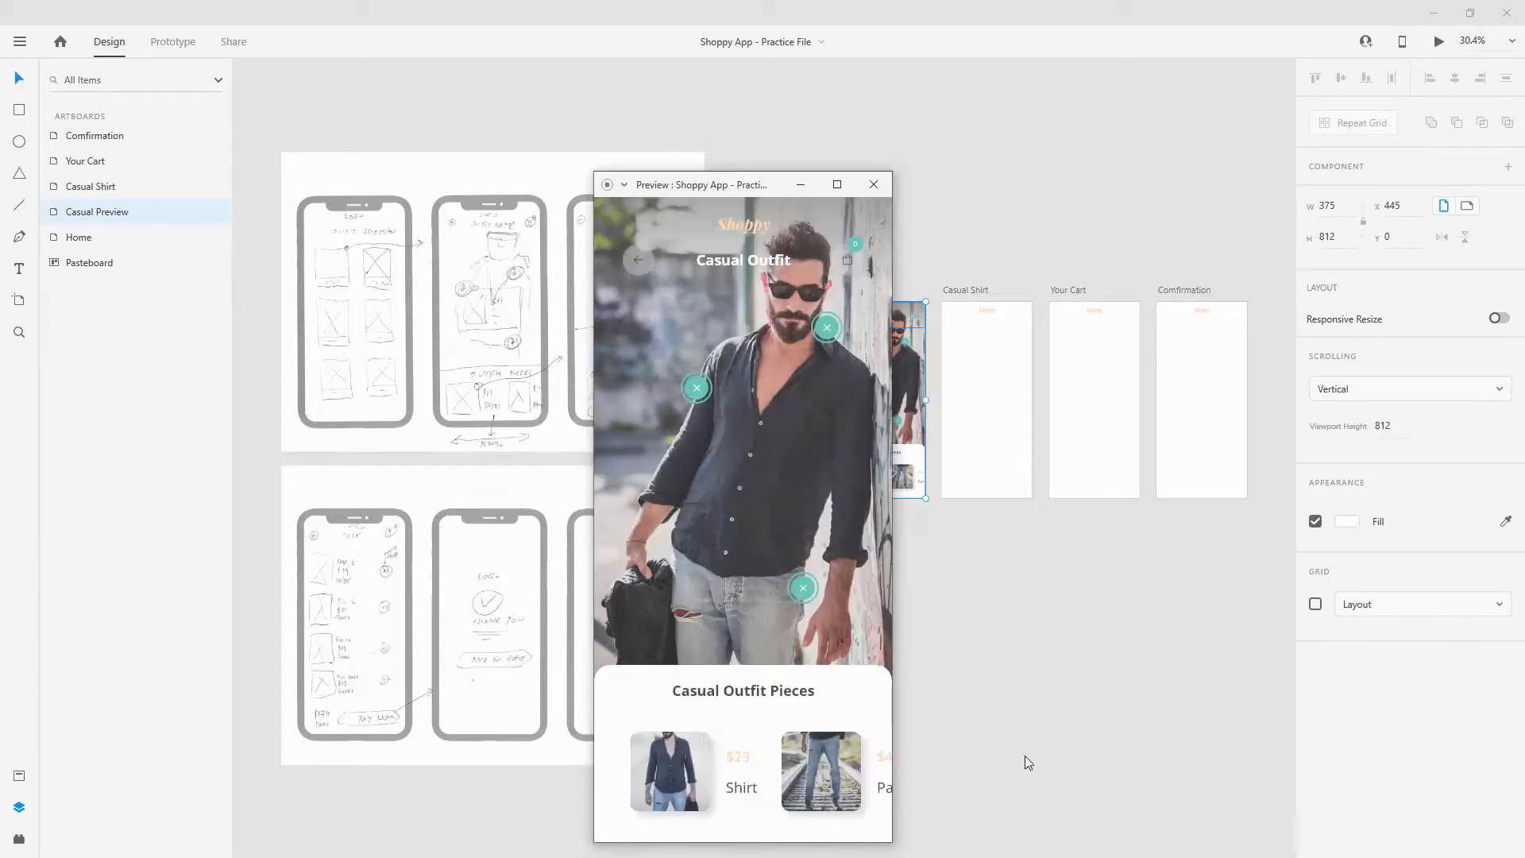
left_click(876, 188)
left_click(898, 174)
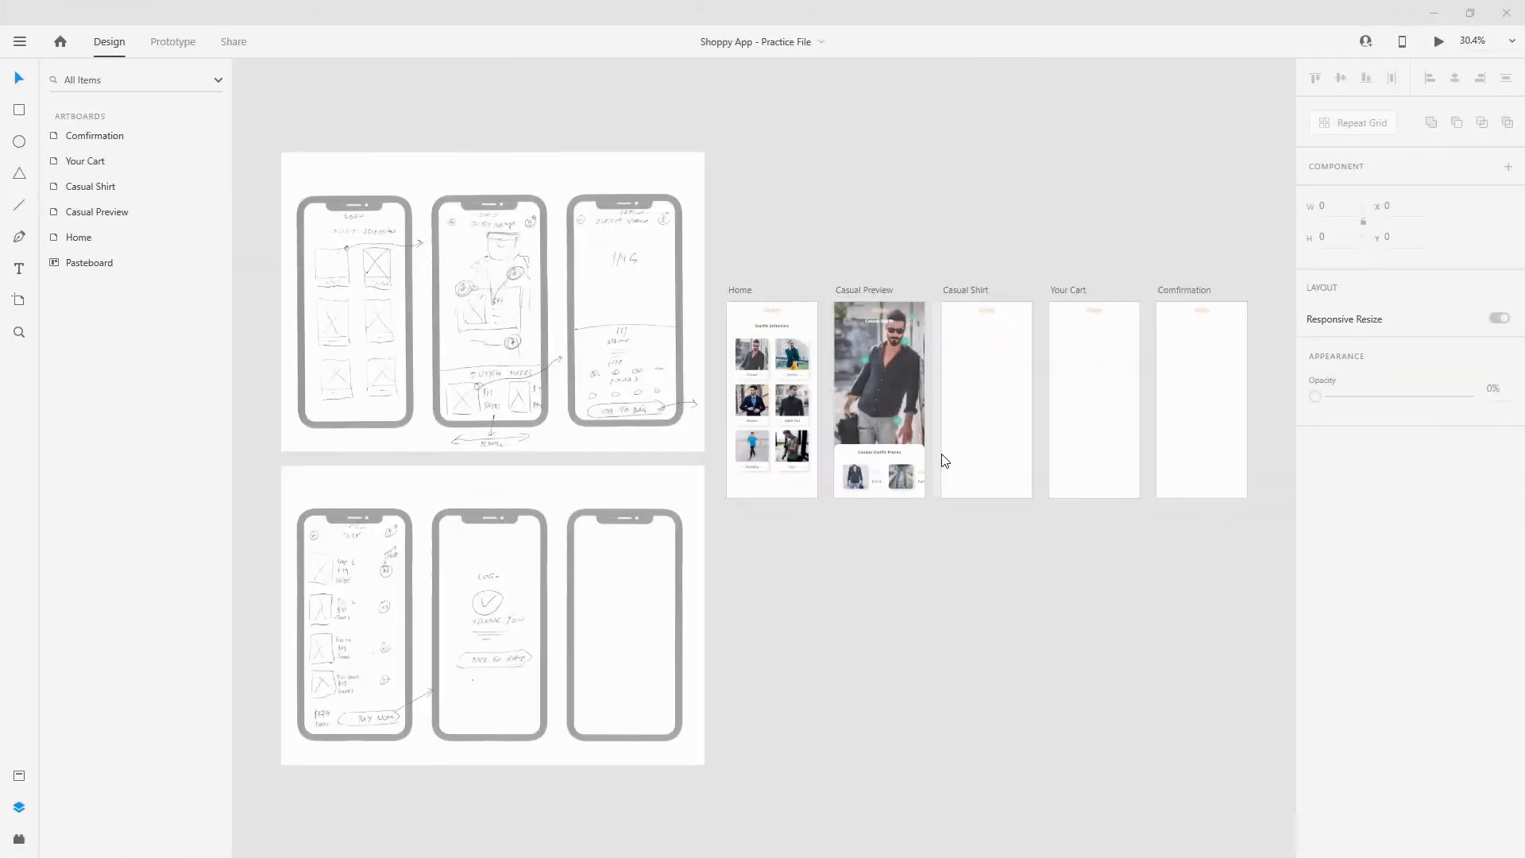
Step: Copy the top info group from Casual Preview and delete the existing logos from the Casual Shirt and Your Cart artboards
scroll(1089, 246, "up", 10)
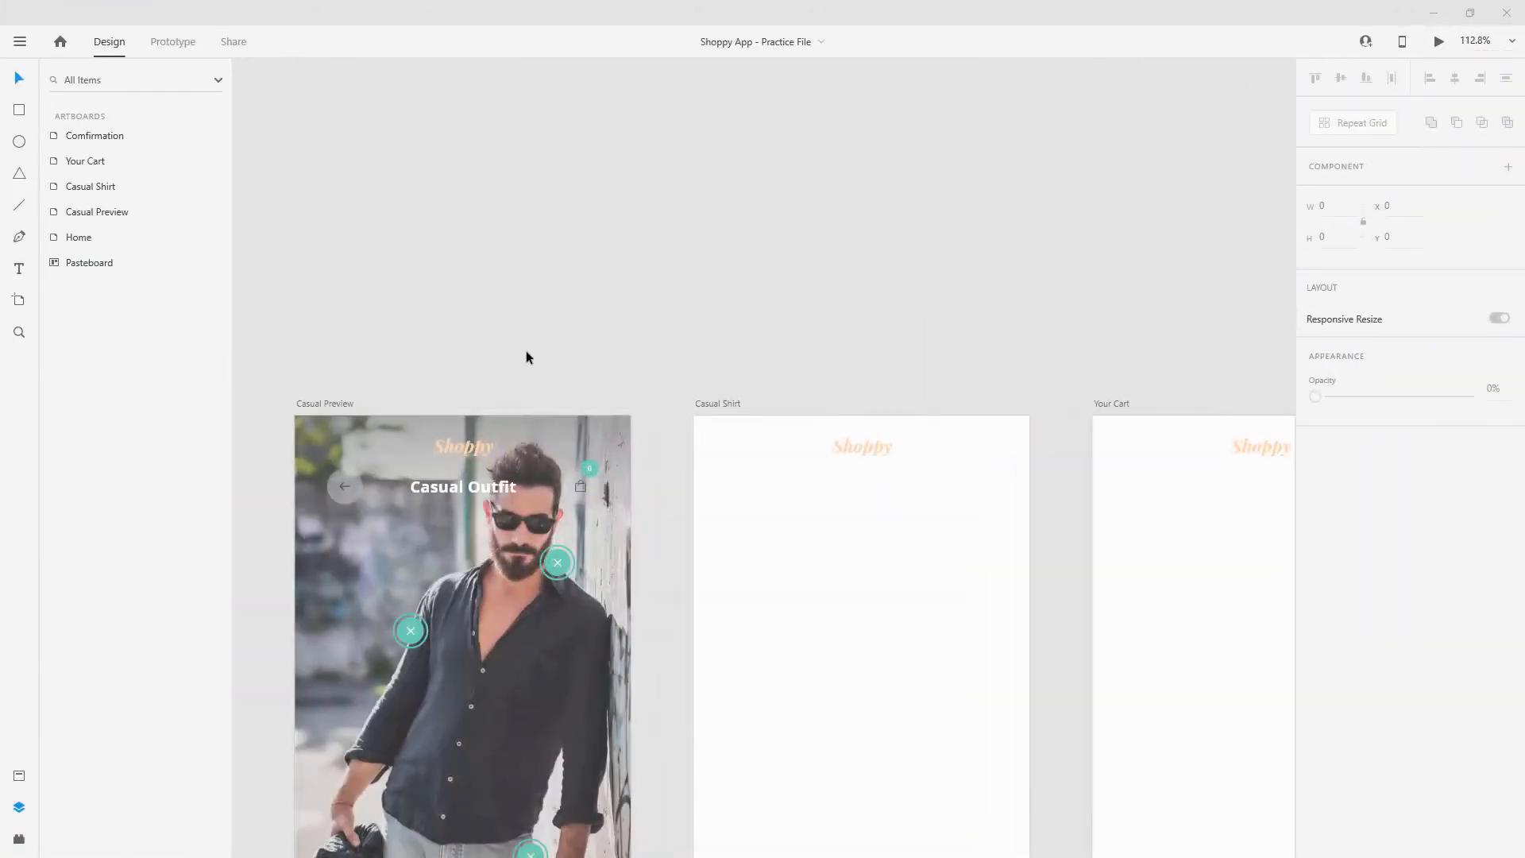
left_click(471, 446)
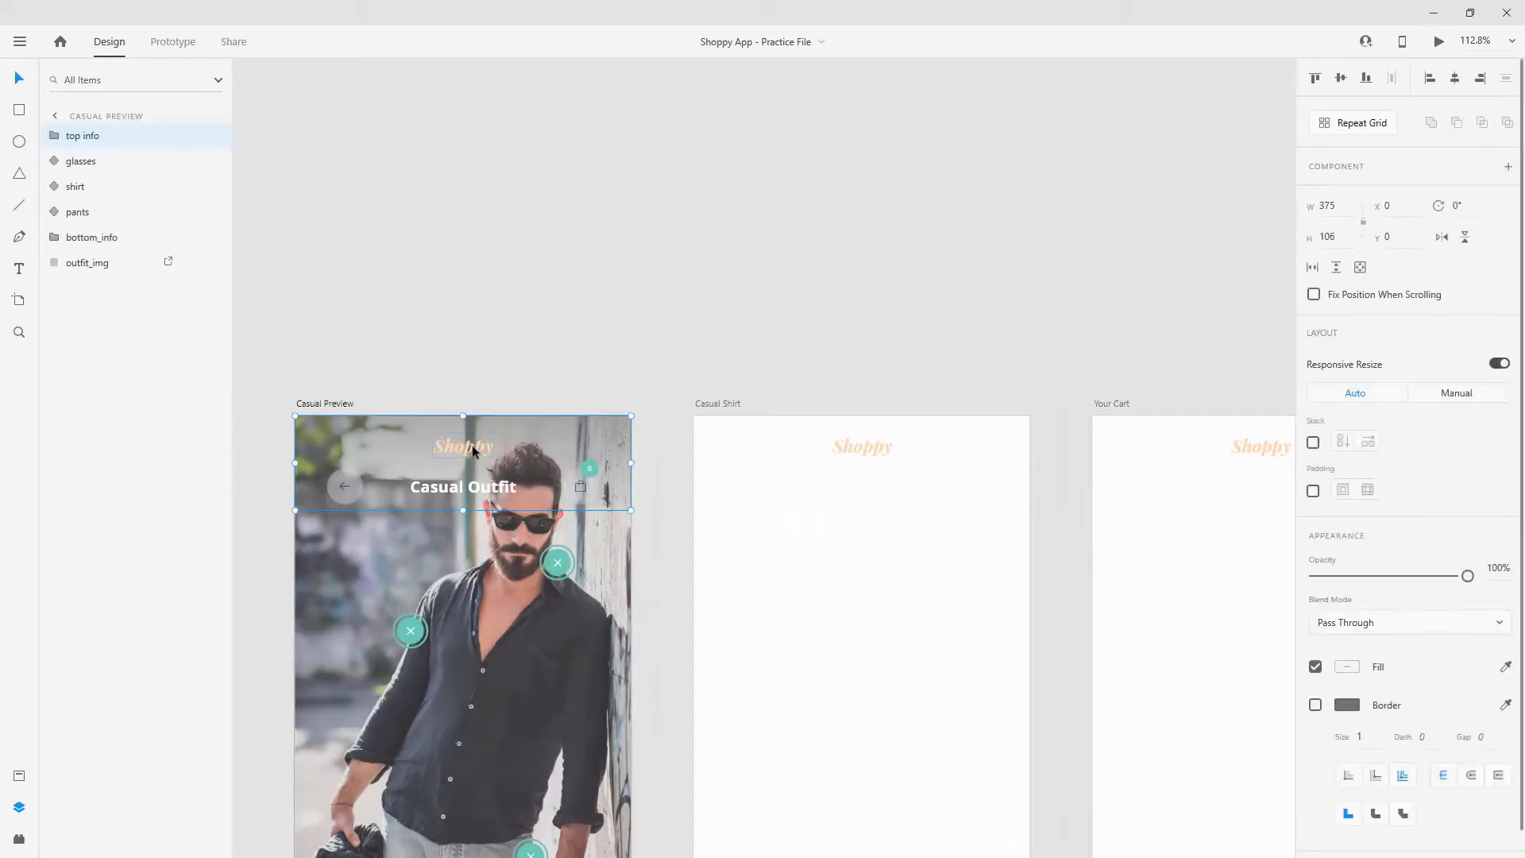
scroll(602, 328, "down", 3)
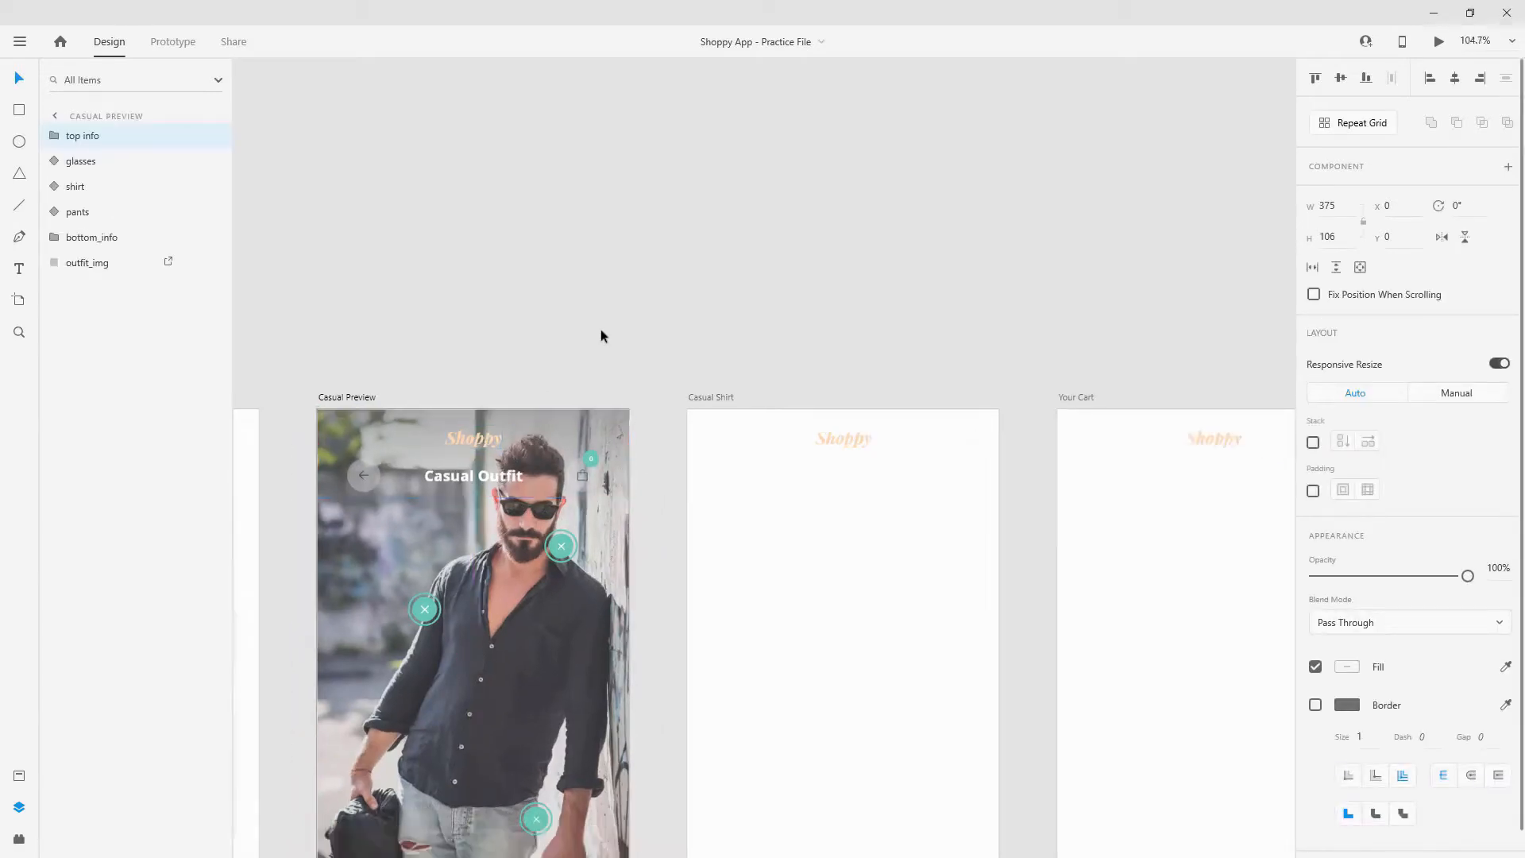
left_click(810, 414)
key("Delete")
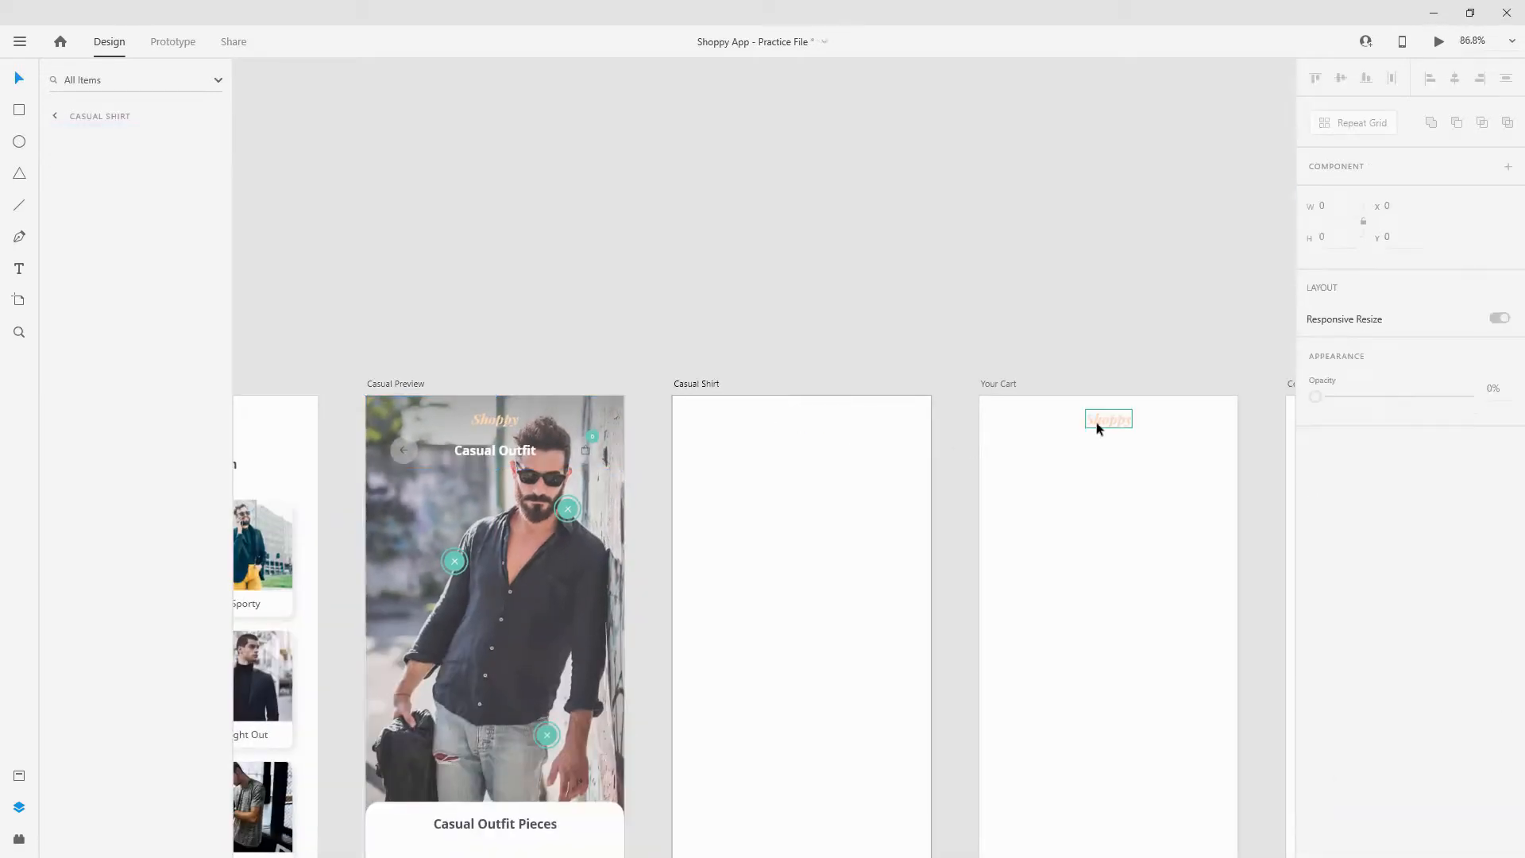
left_click(1096, 422)
key("Delete")
Step: Paste the copied top info group into both the Casual Shirt and Your Cart artboards
left_click(789, 448)
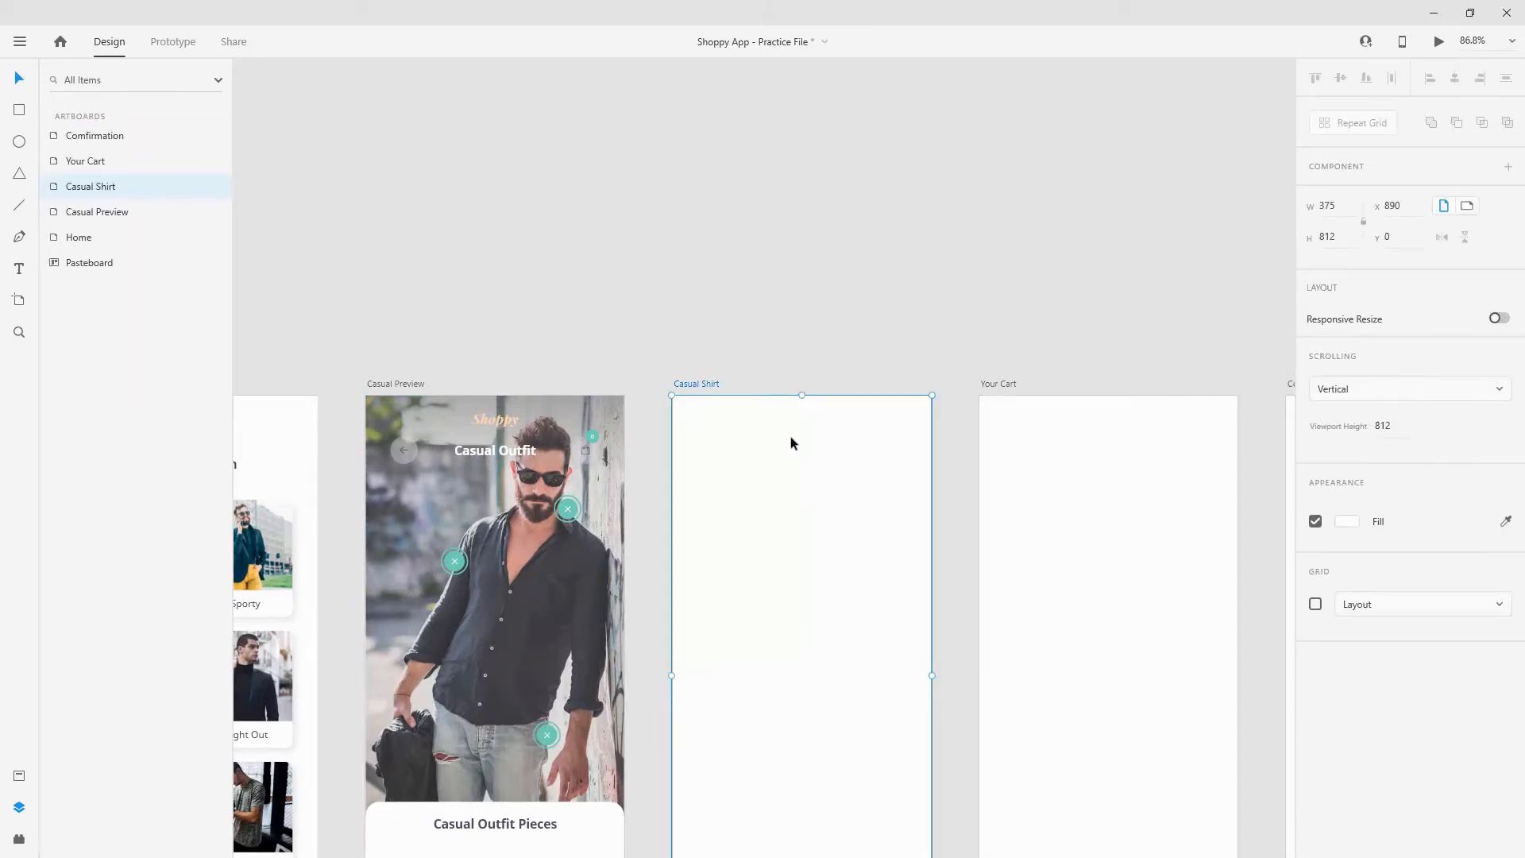
key("ctrl+v")
left_click(1136, 458)
key("ctrl+v")
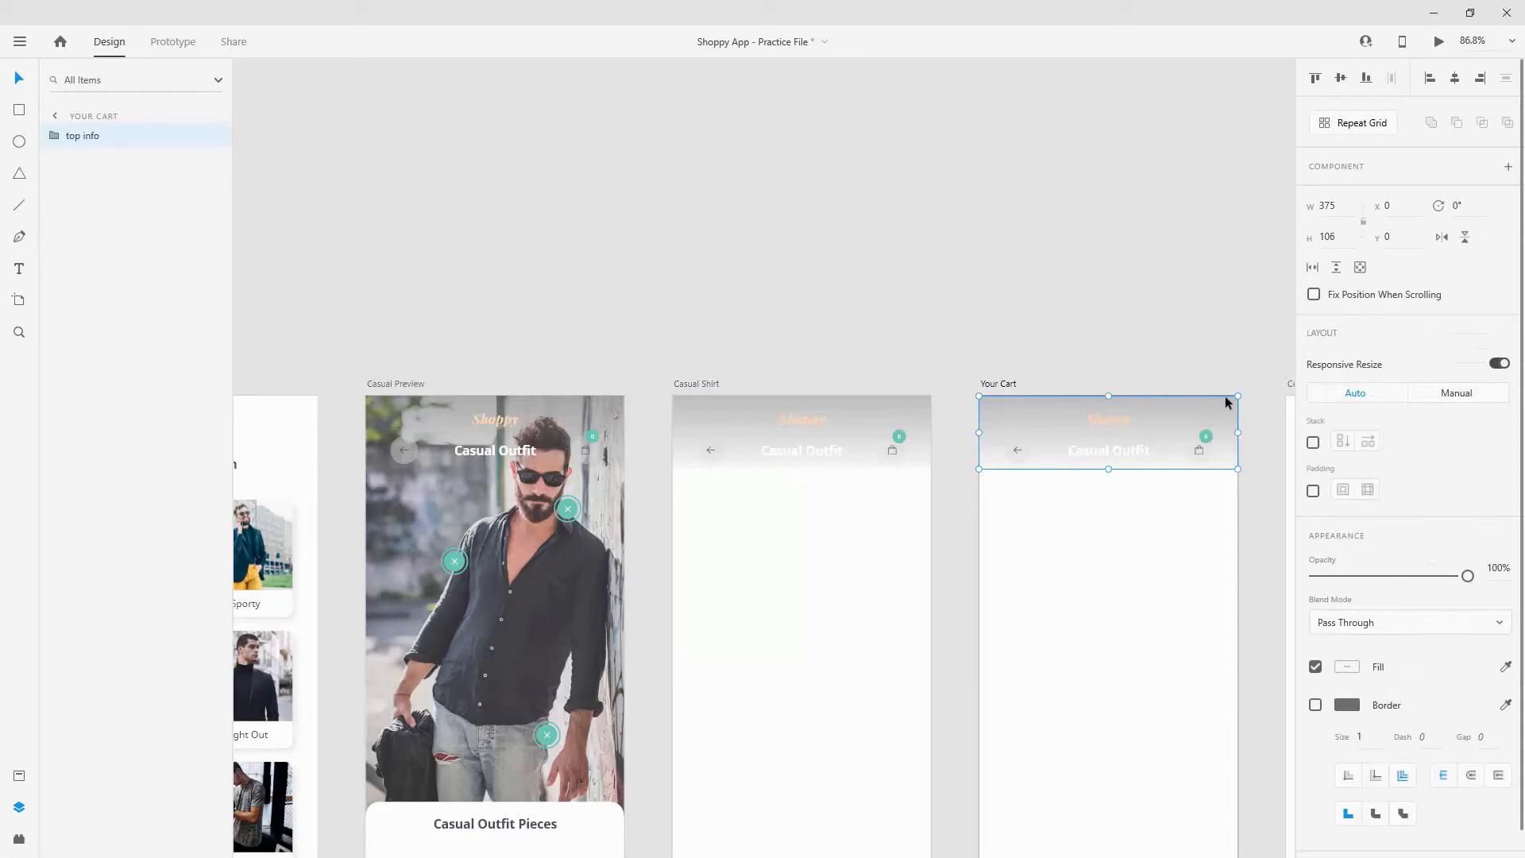
Step: Change the header title on the Your Cart artboard to "Your Cart"
double_click(1139, 452)
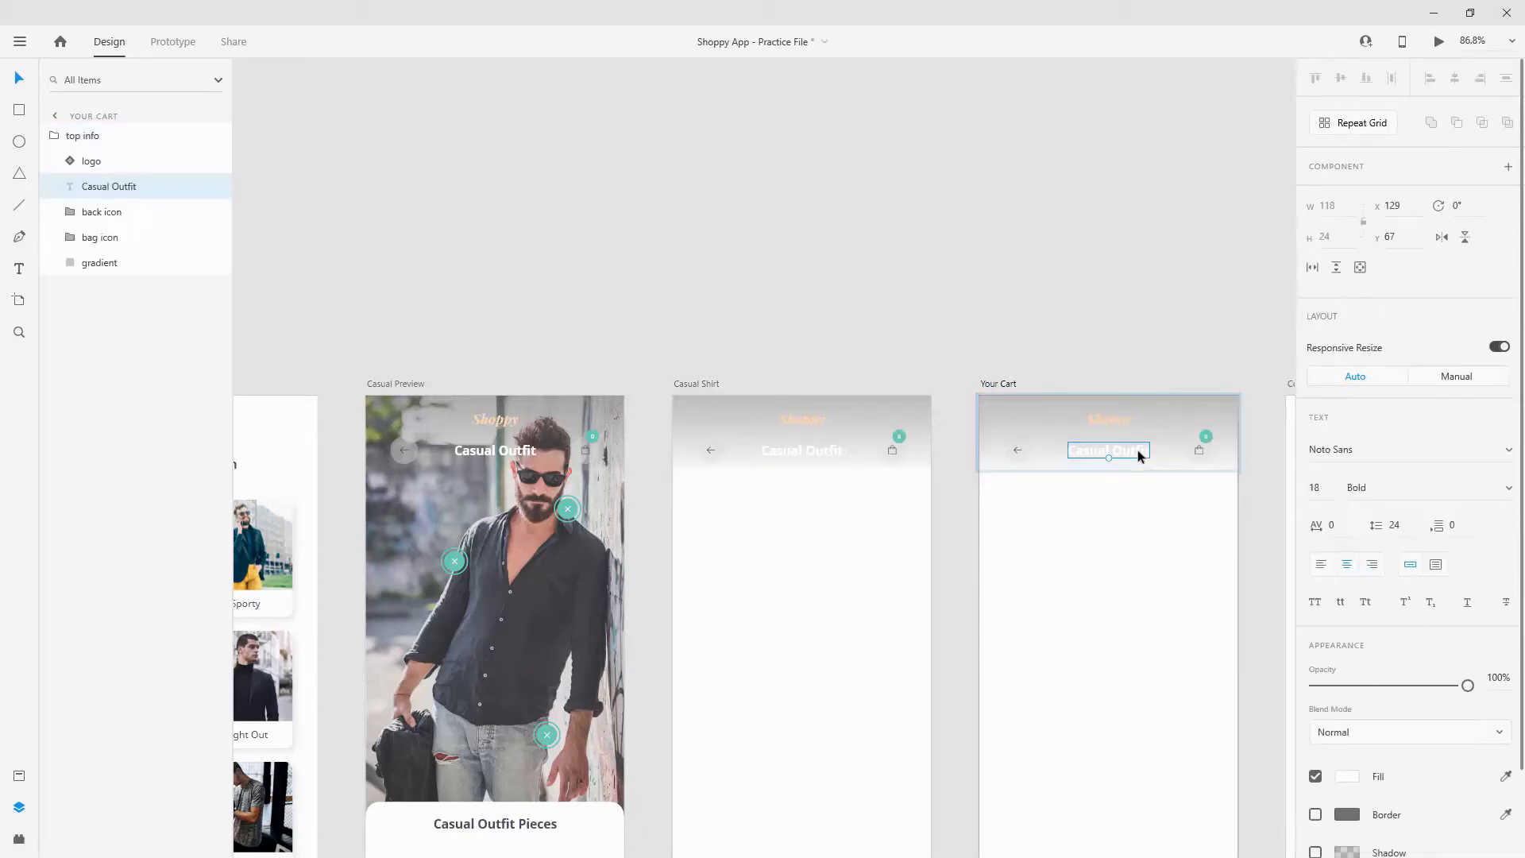
double_click(1139, 454)
key("BackSpace")
type("Your")
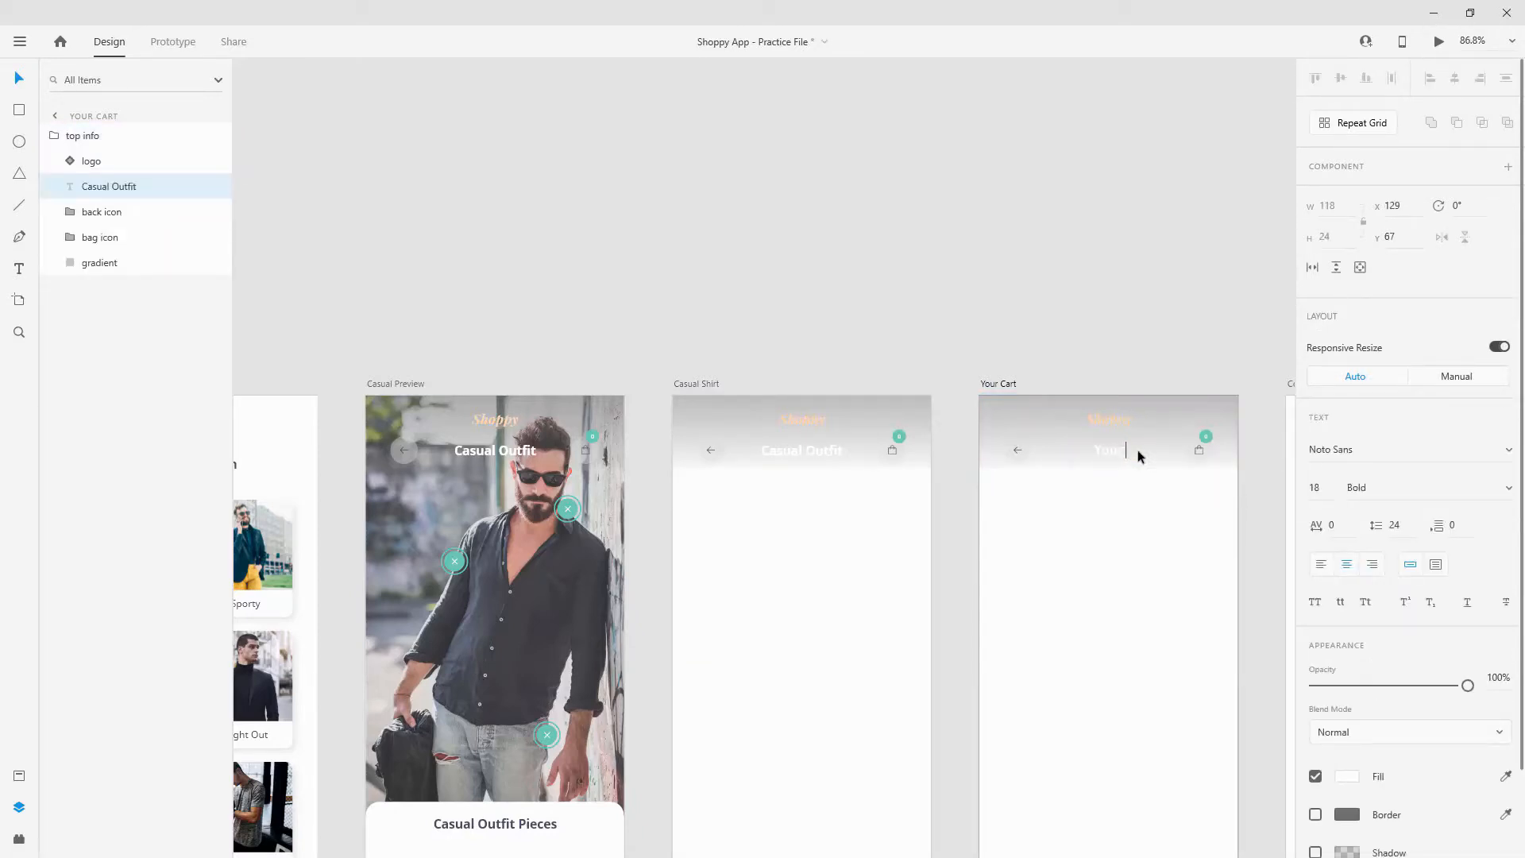
type(" Cart")
key("Escape")
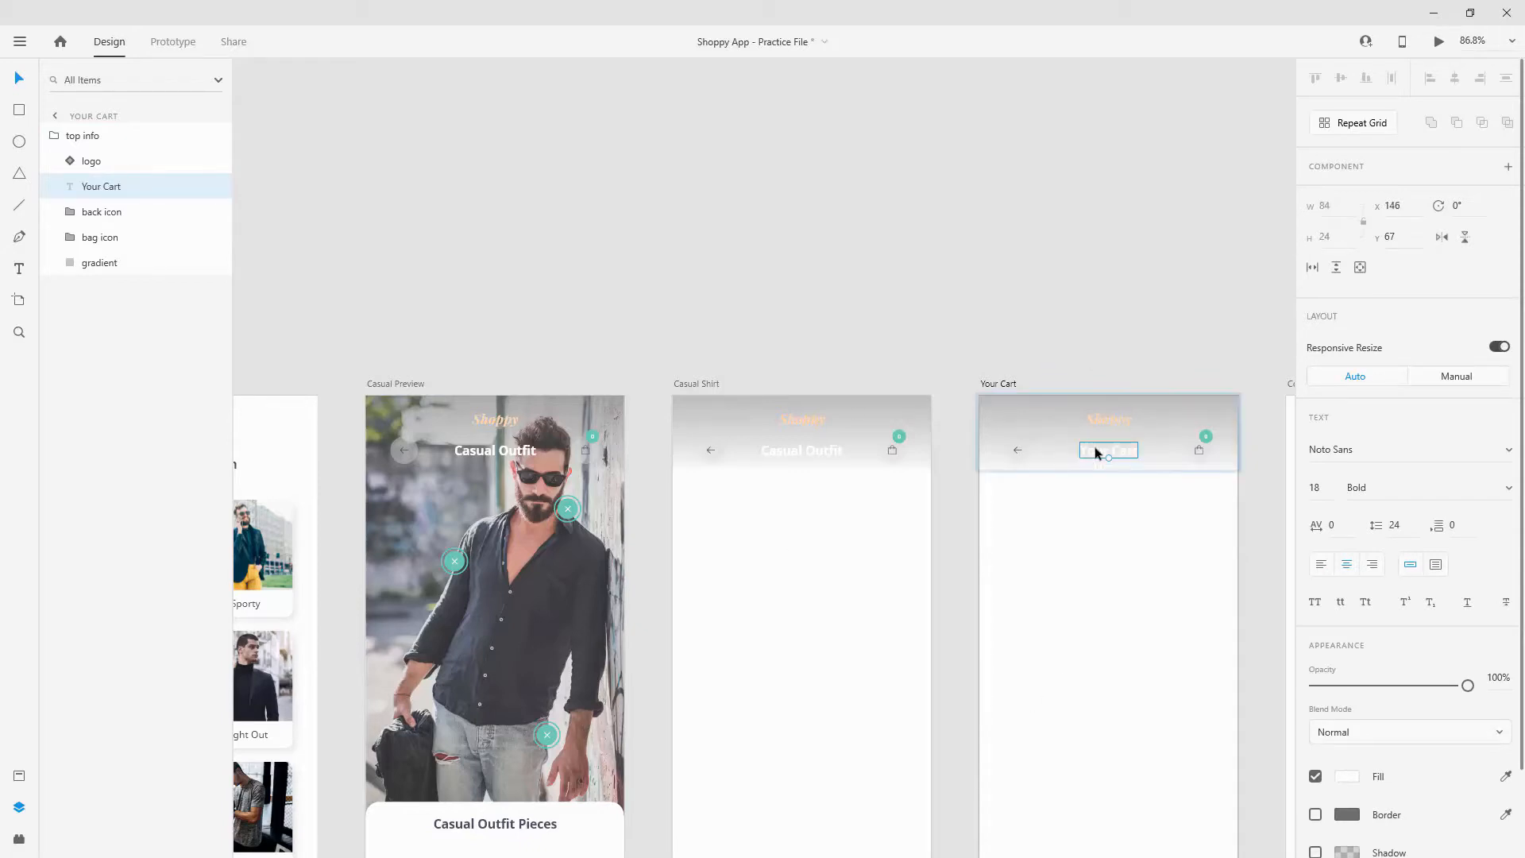
Step: Apply the saved dark blue-grey color to the Your Cart title and delete the gradient from that header group
left_click(22, 775)
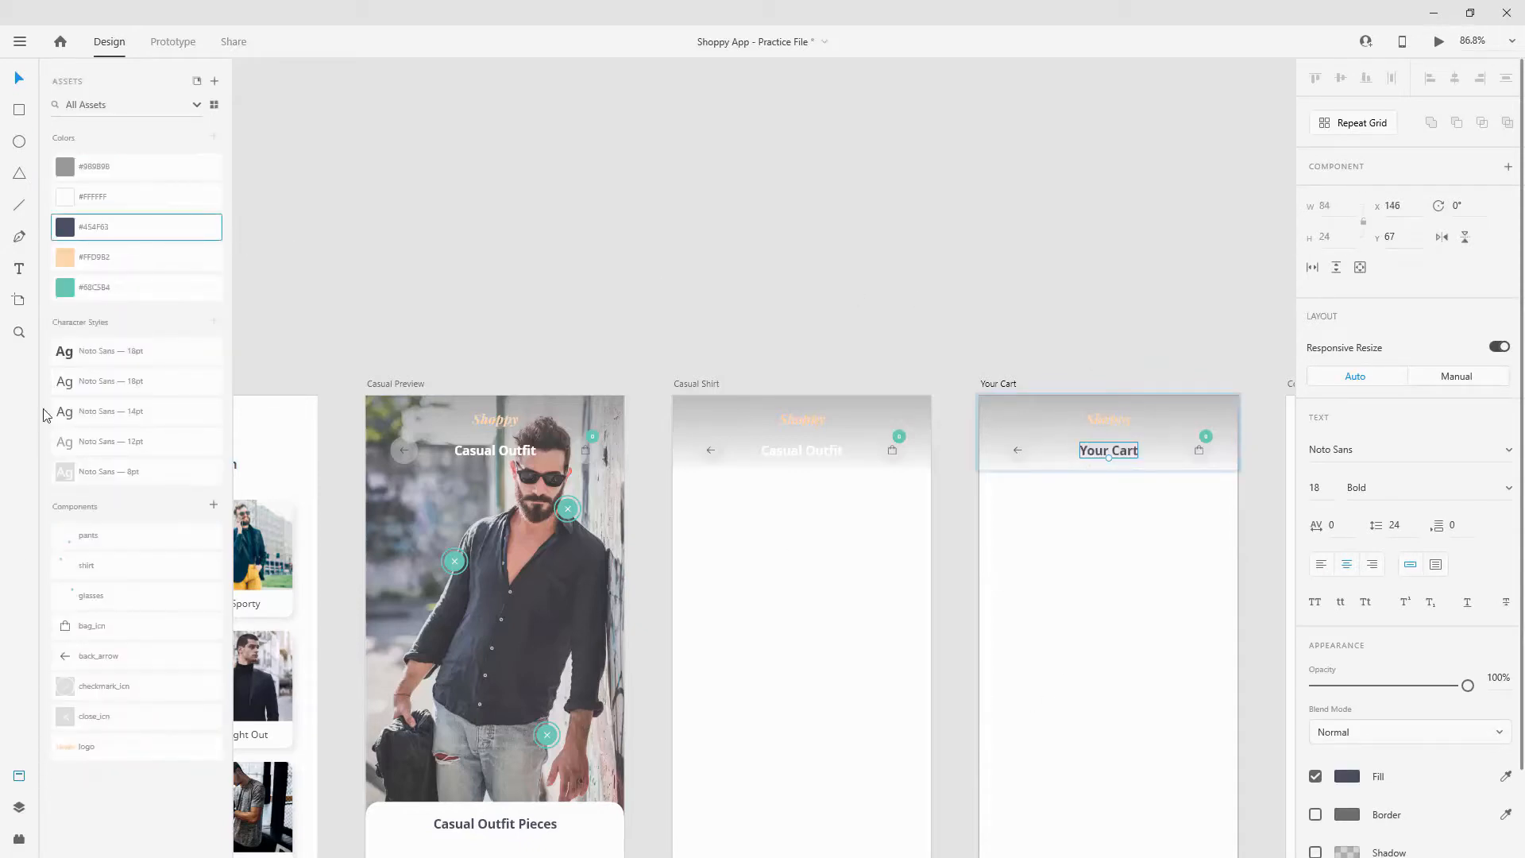
left_click(19, 807)
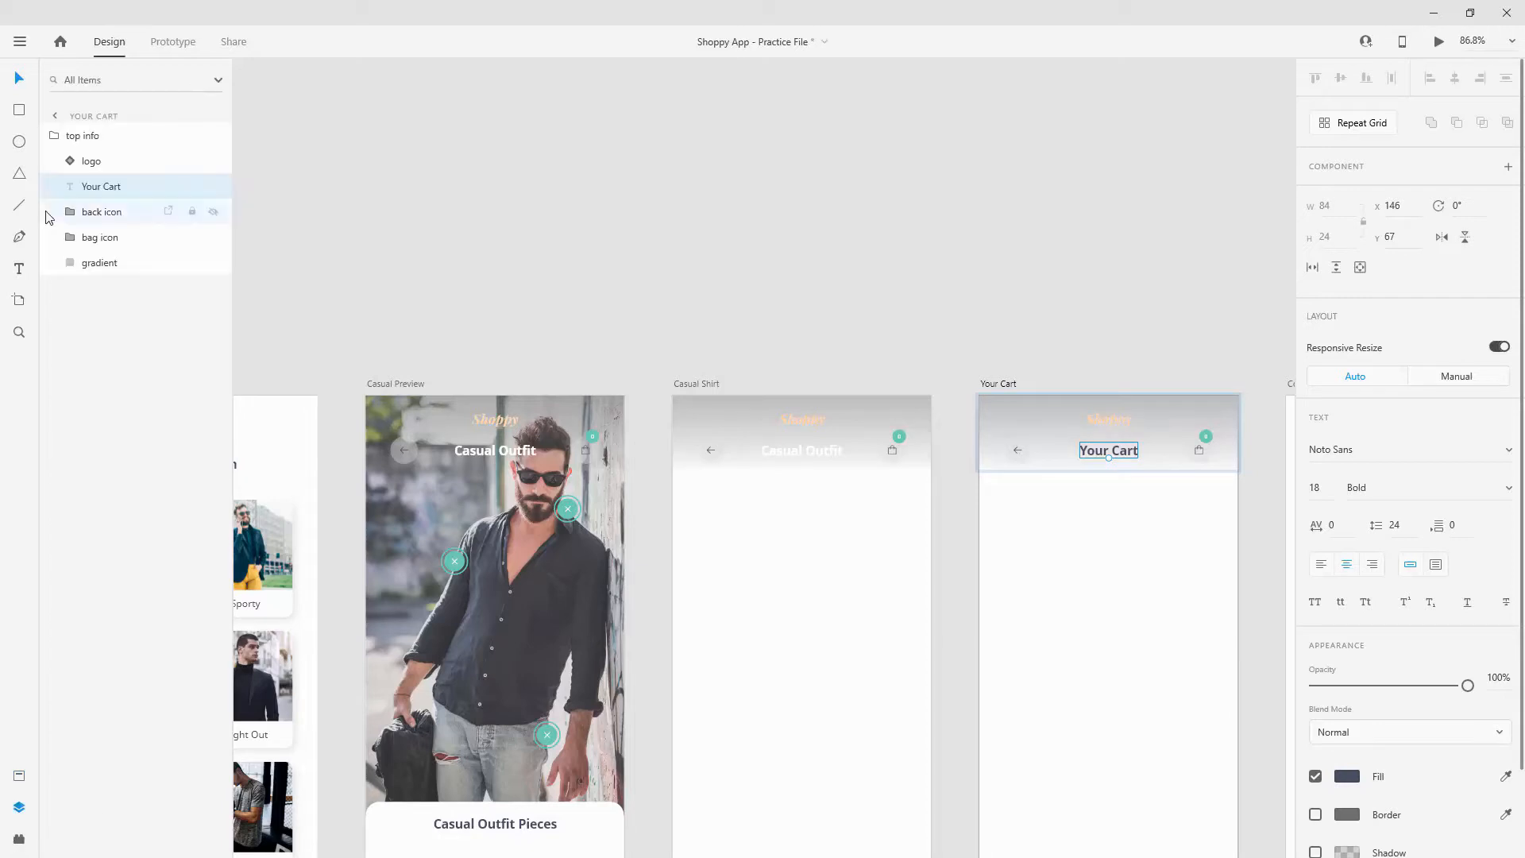
left_click(89, 263)
key("Delete")
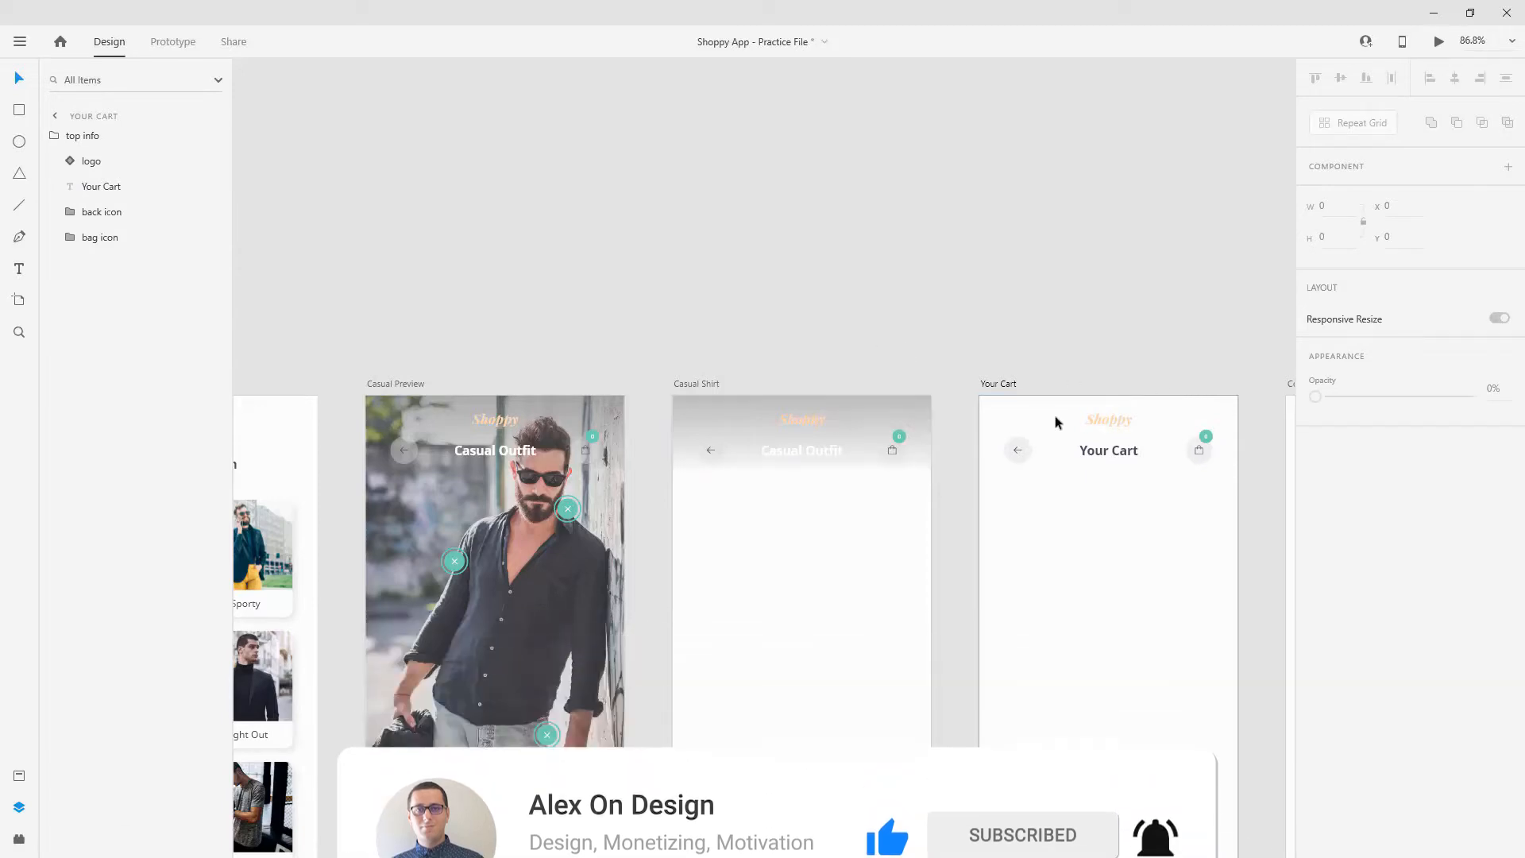
left_click(1013, 426)
left_click(54, 136)
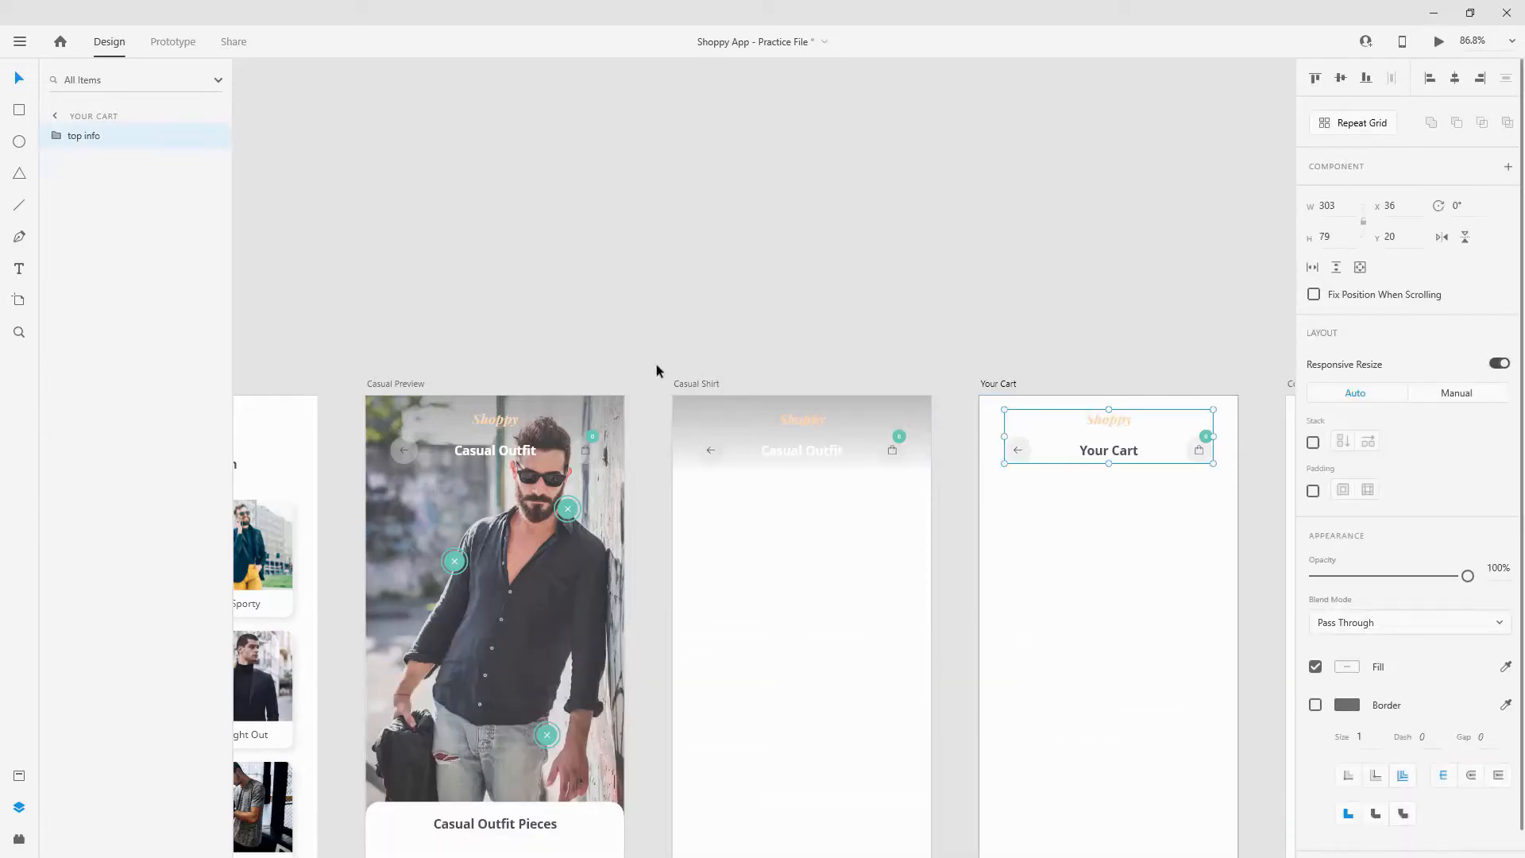
Step: Copy the outfit image from Casual Preview into the Casual Shirt artboard and place it beneath the top info group
left_click(856, 415)
left_click(693, 348)
scroll(699, 357, "down", 3)
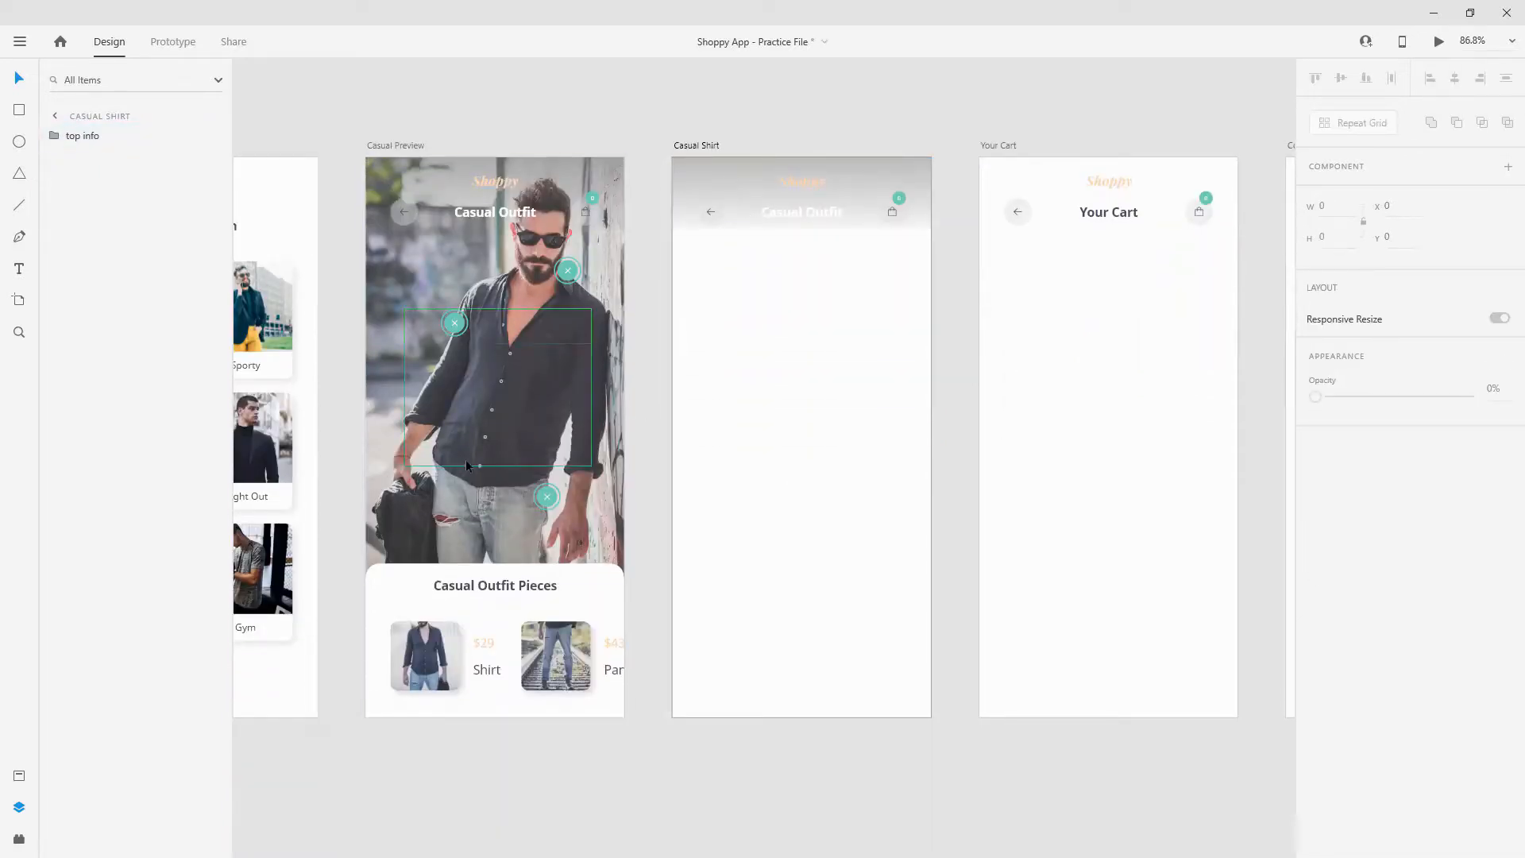
left_click(444, 508)
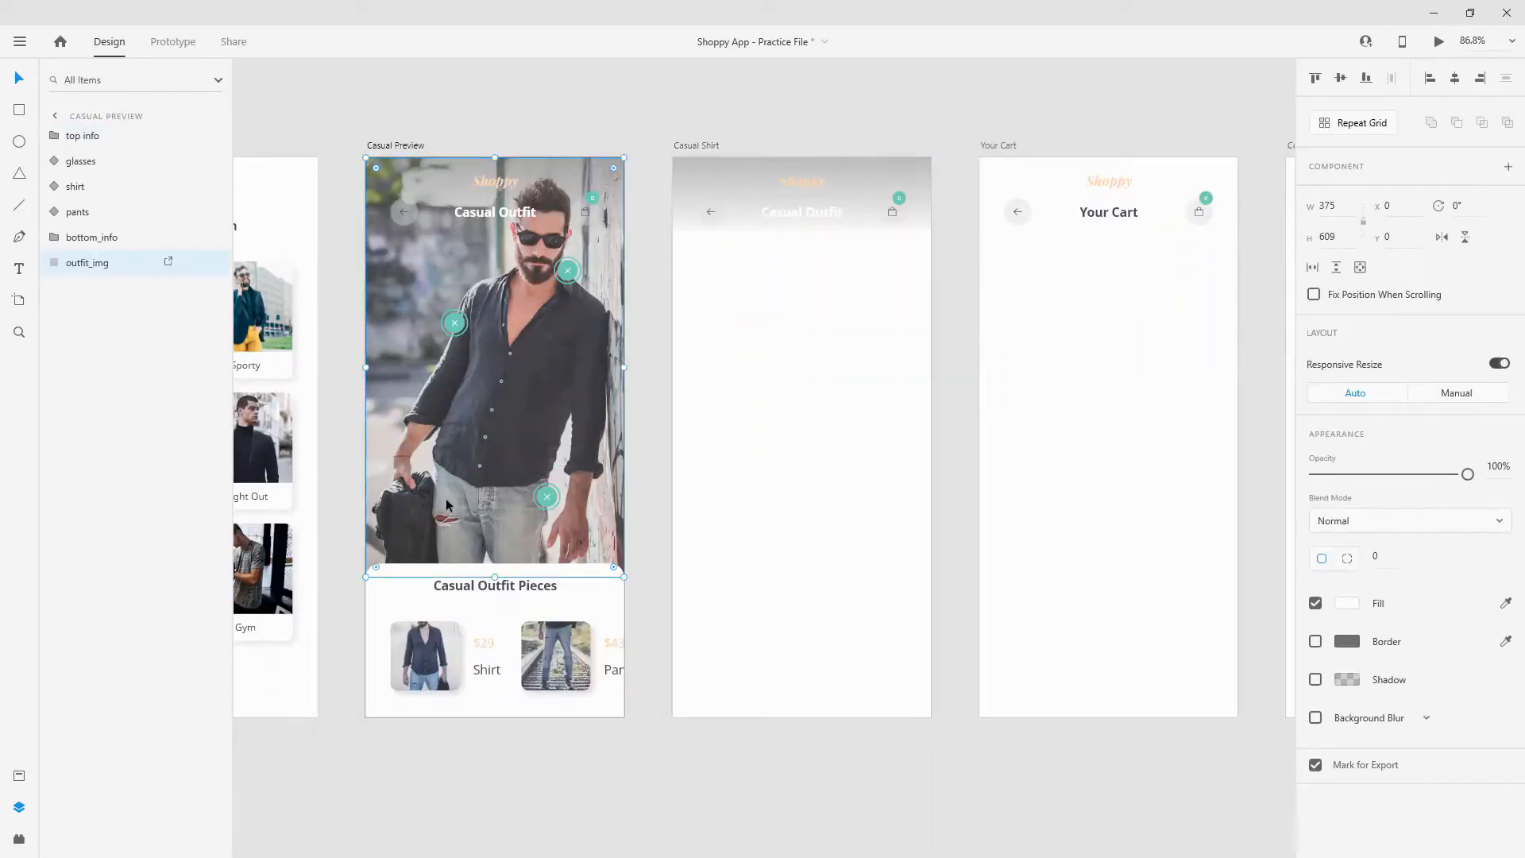
left_click(899, 508)
key("ctrl+v")
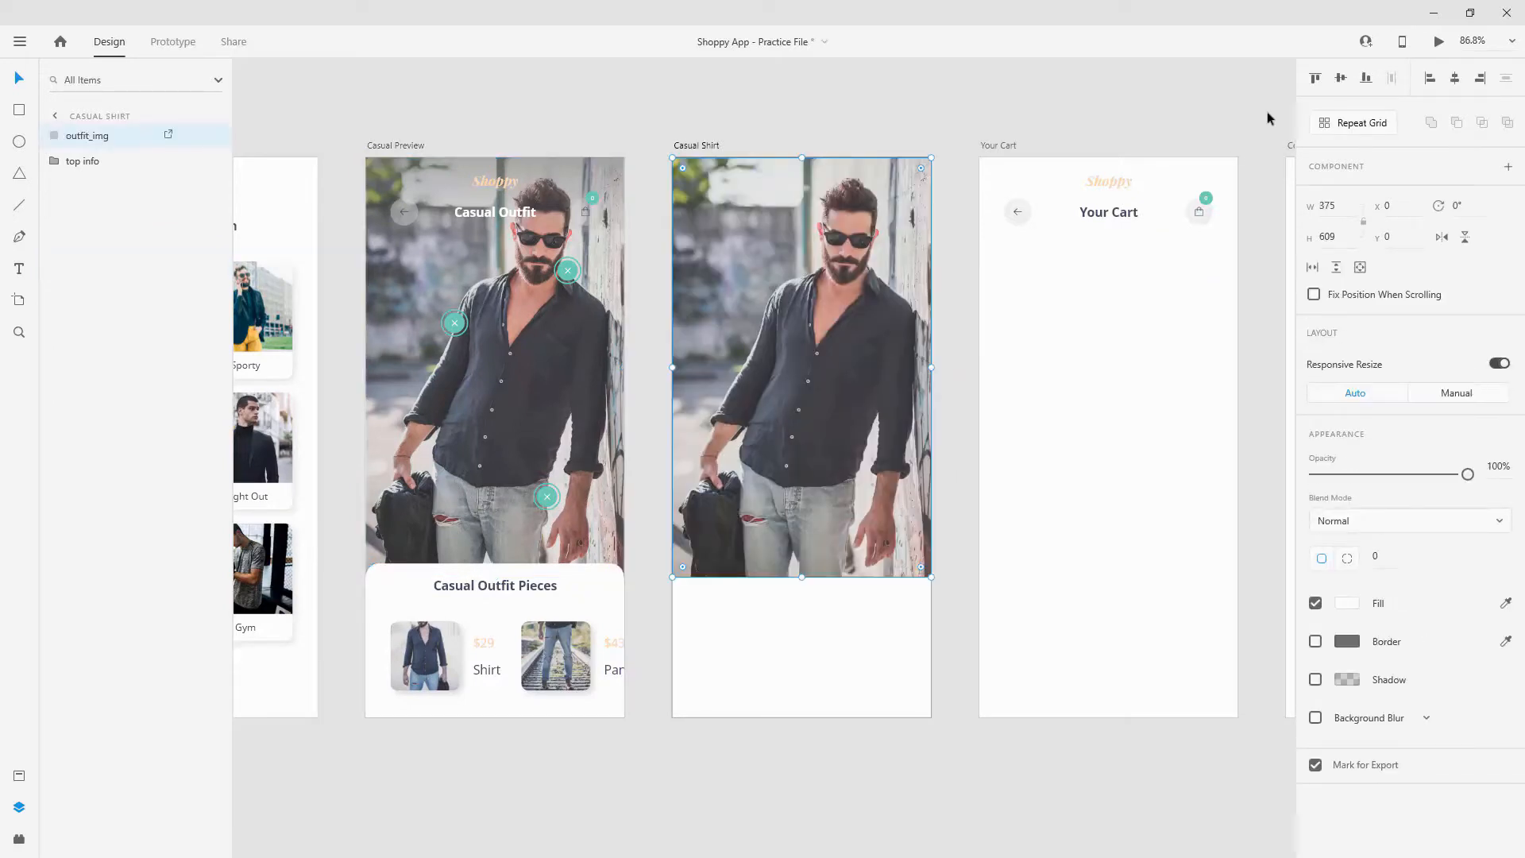
left_click_drag(103, 138, 101, 191)
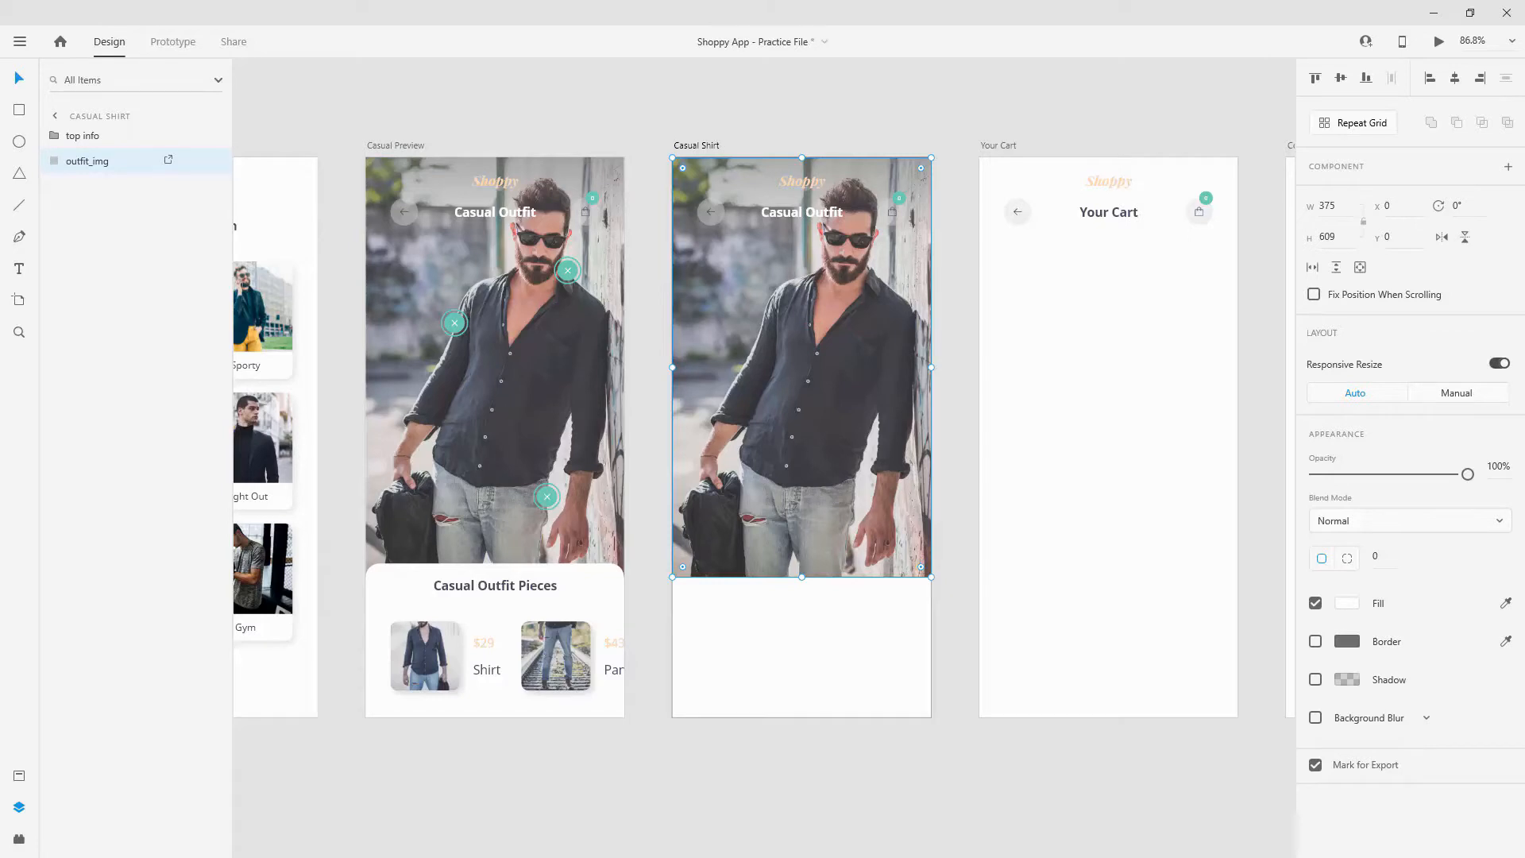
Step: Set the Casual Shirt image's height to 350 and replace its picture with the front-facing navy shirt photo
left_click(1330, 241)
type("350")
key("Return")
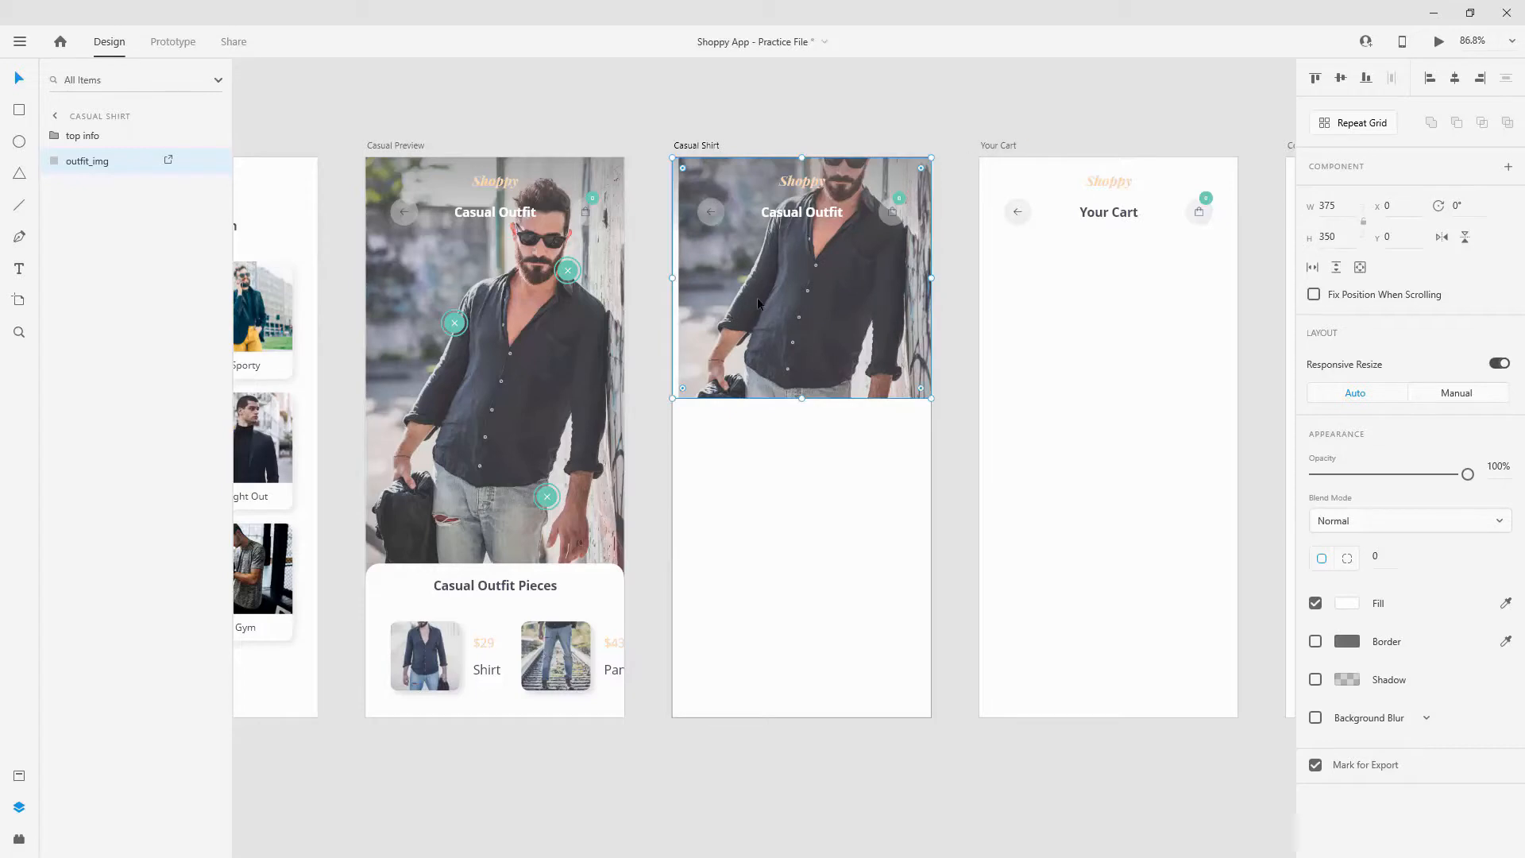
key("alt+Tab")
left_click_drag(1066, 263, 788, 270)
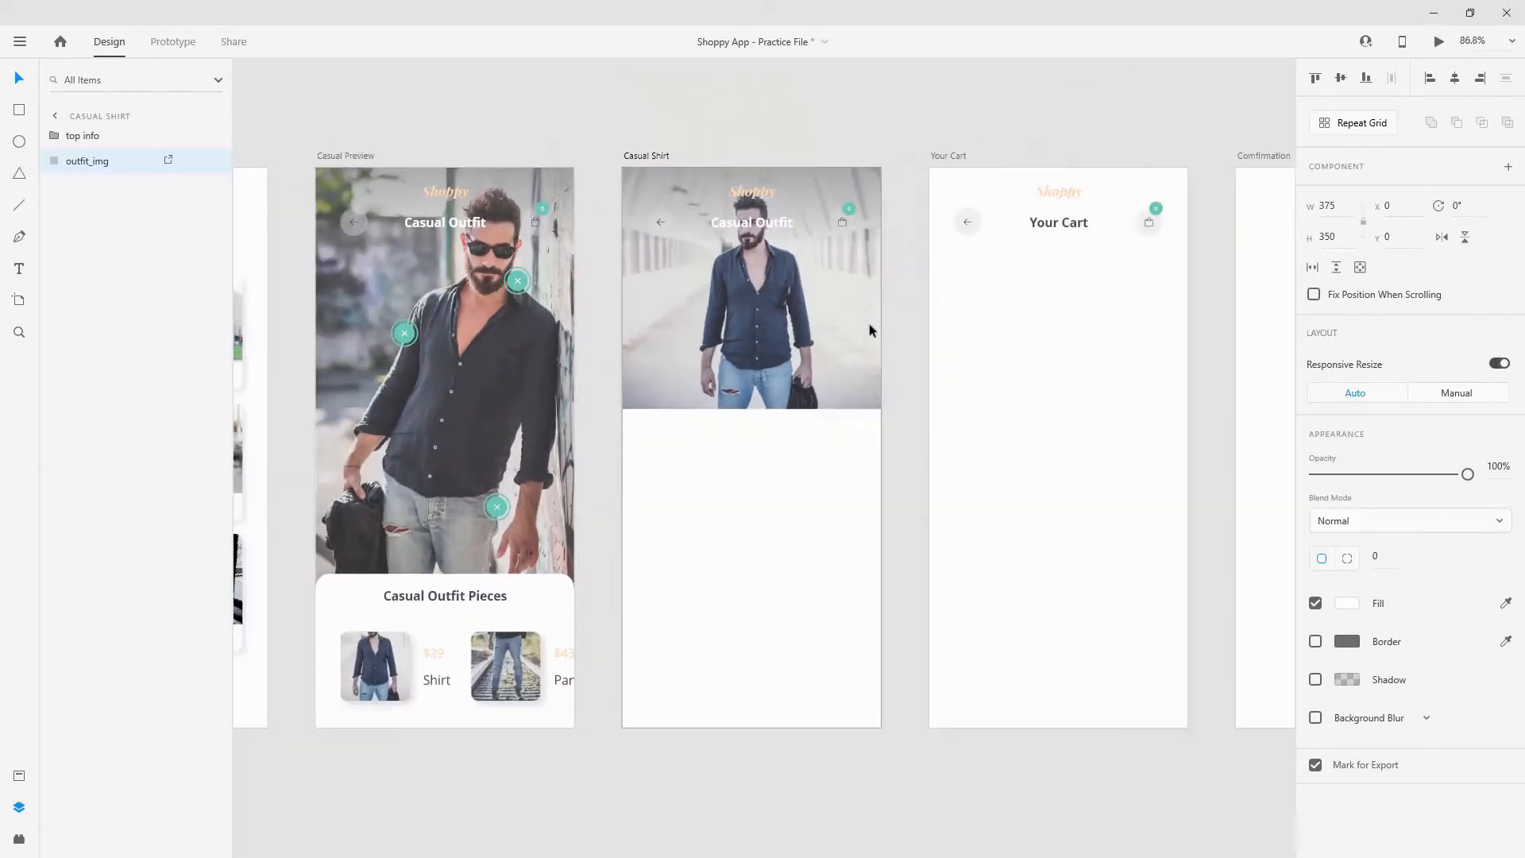
Step: Enlarge the shirt photo inside its frame on Casual Shirt and reposition it so the shirt fills the image area
left_click(869, 324)
left_click_drag(943, 423, 993, 480)
left_click_drag(829, 369, 831, 334)
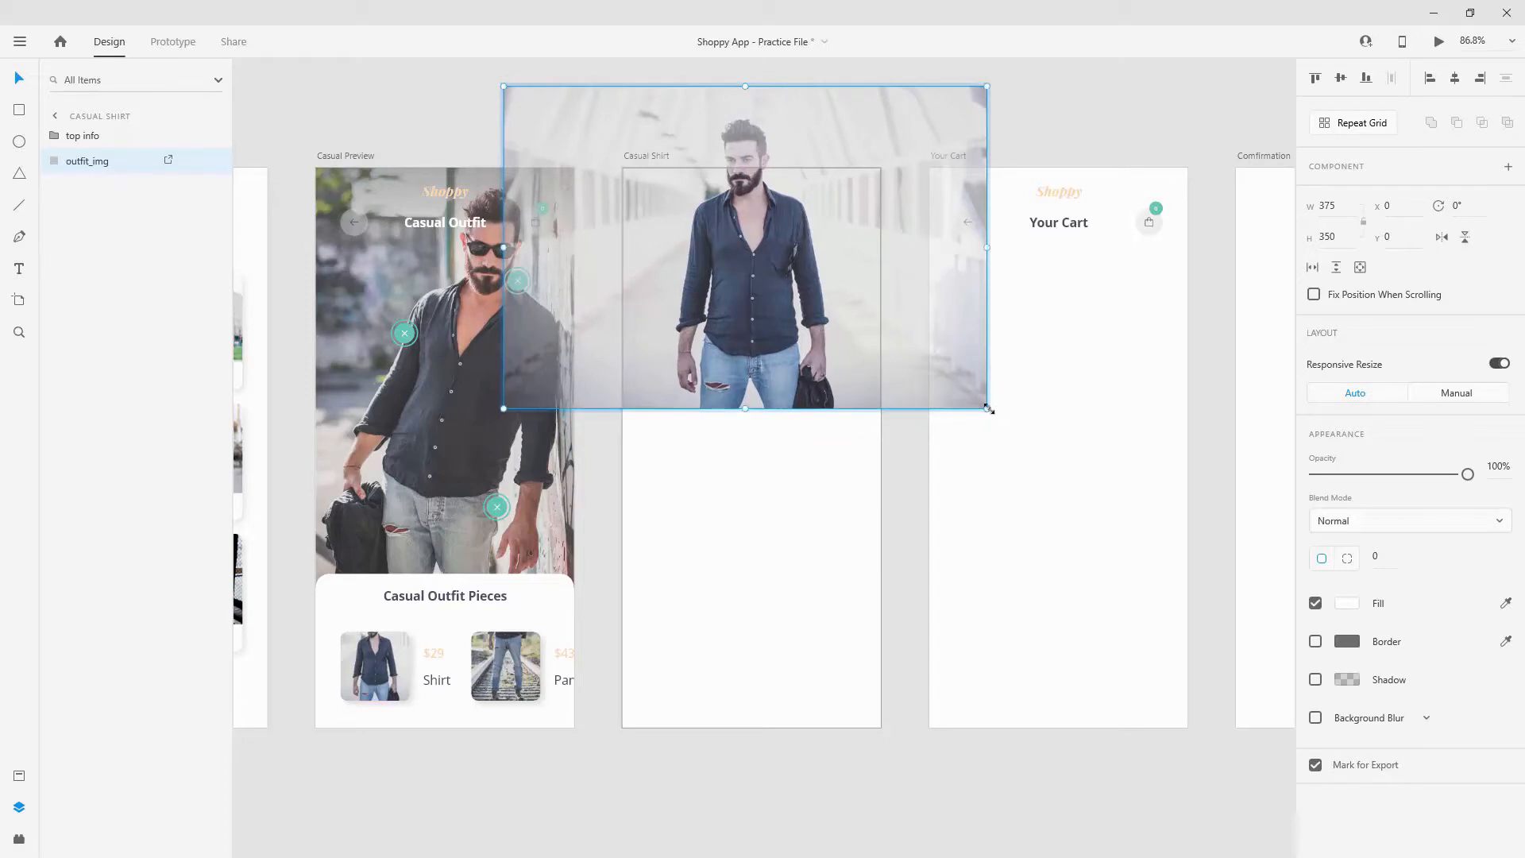
left_click_drag(989, 409, 1082, 504)
left_click_drag(769, 289, 759, 275)
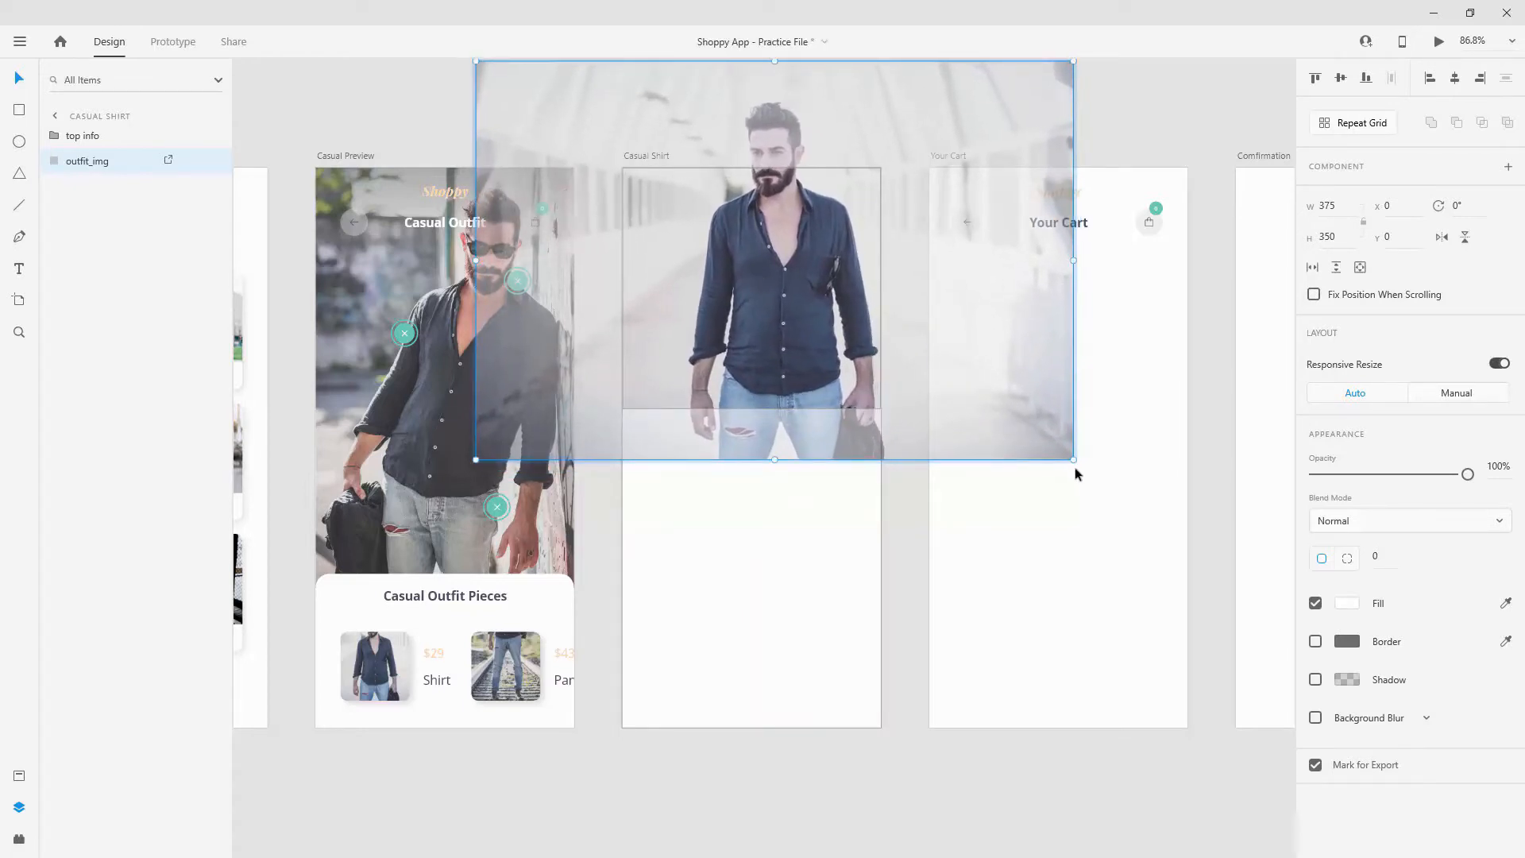
left_click_drag(1075, 468, 1089, 470)
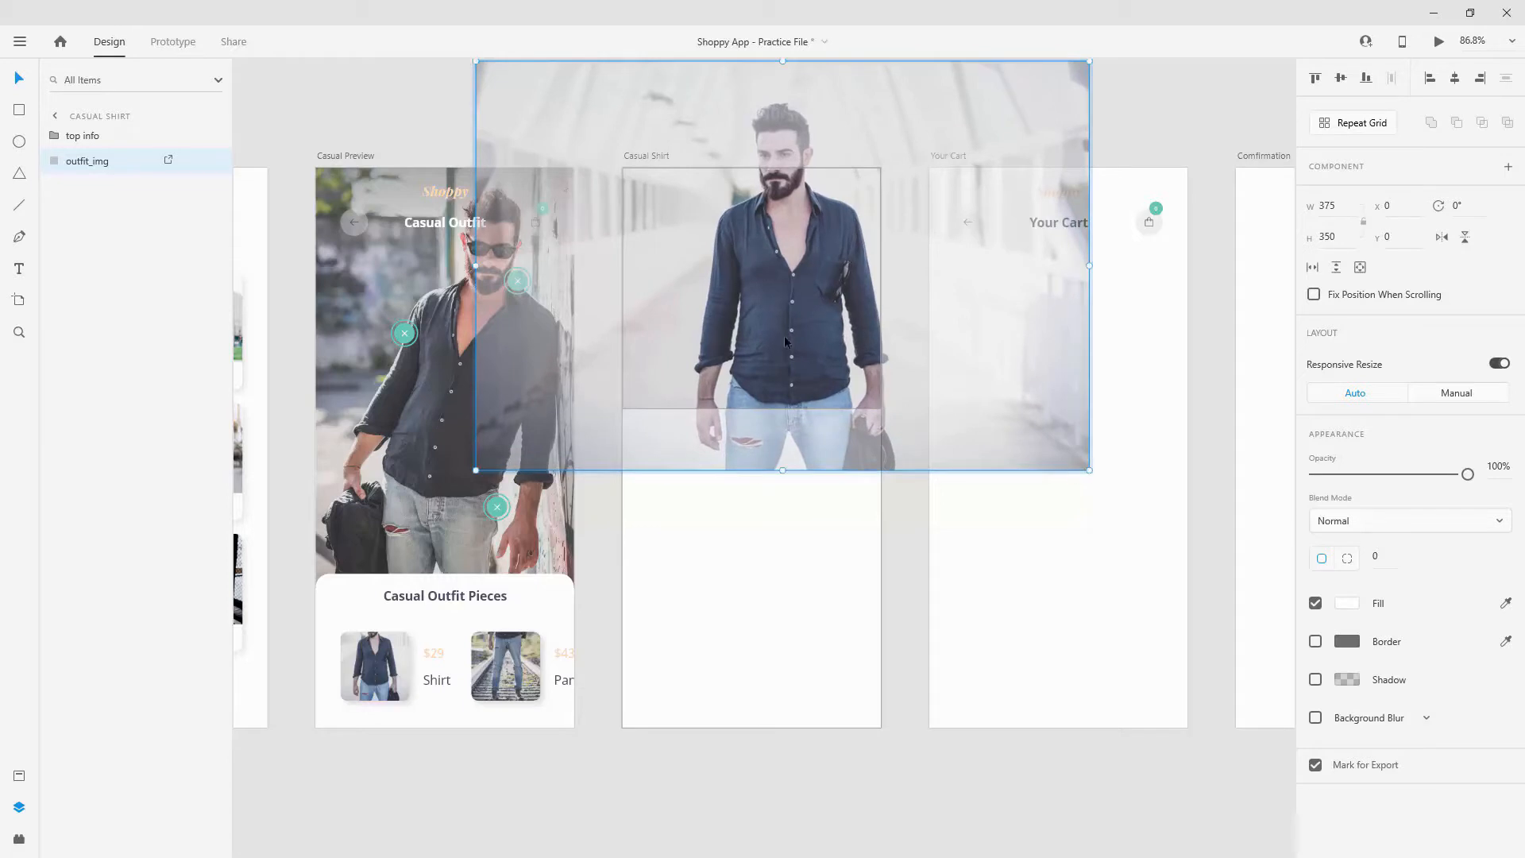
left_click_drag(785, 342, 749, 338)
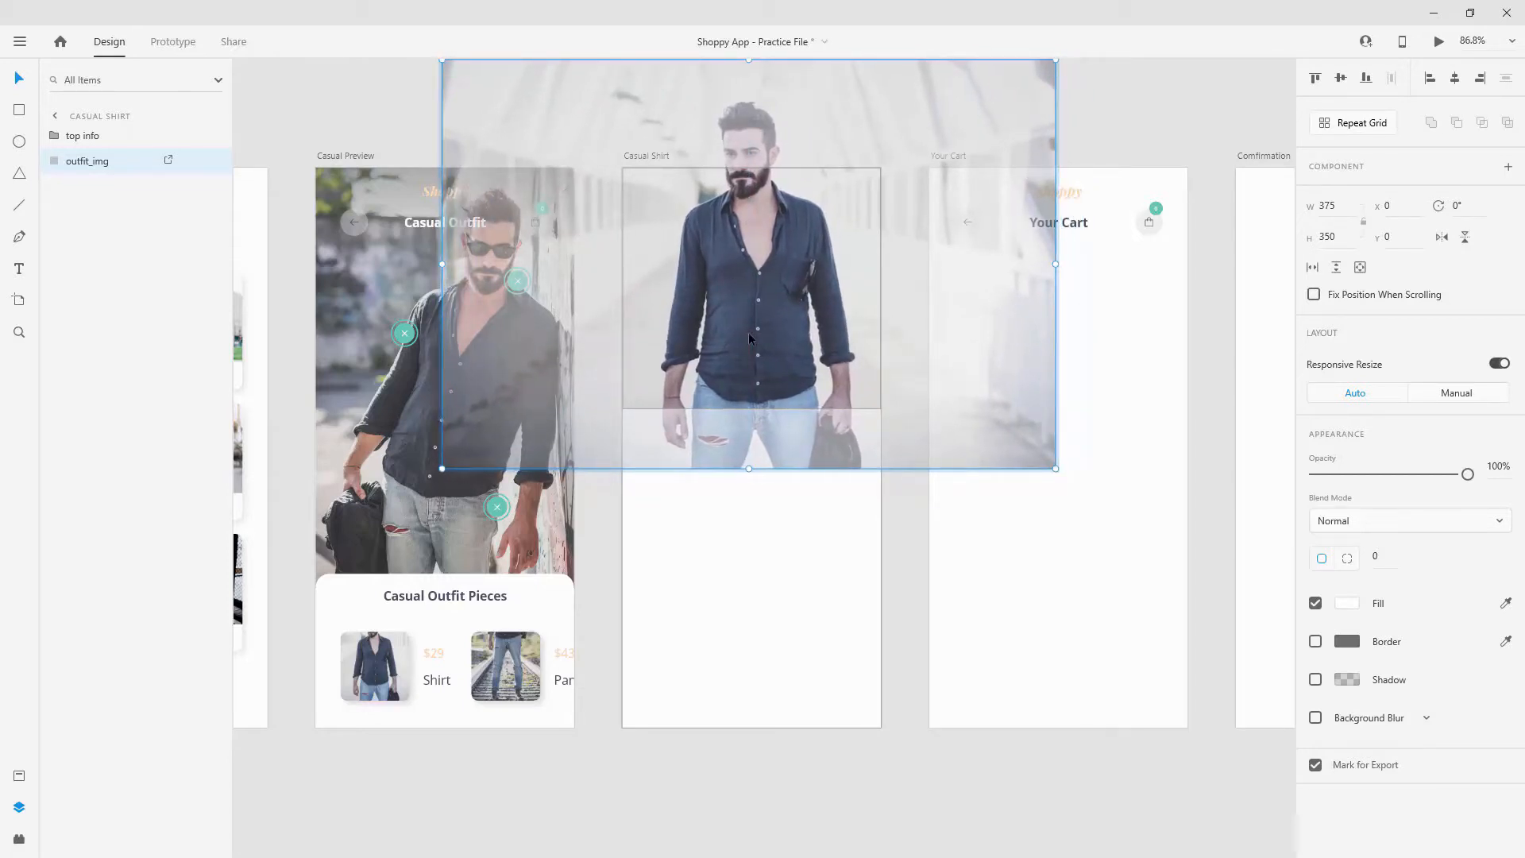
key("Right")
key("Down")
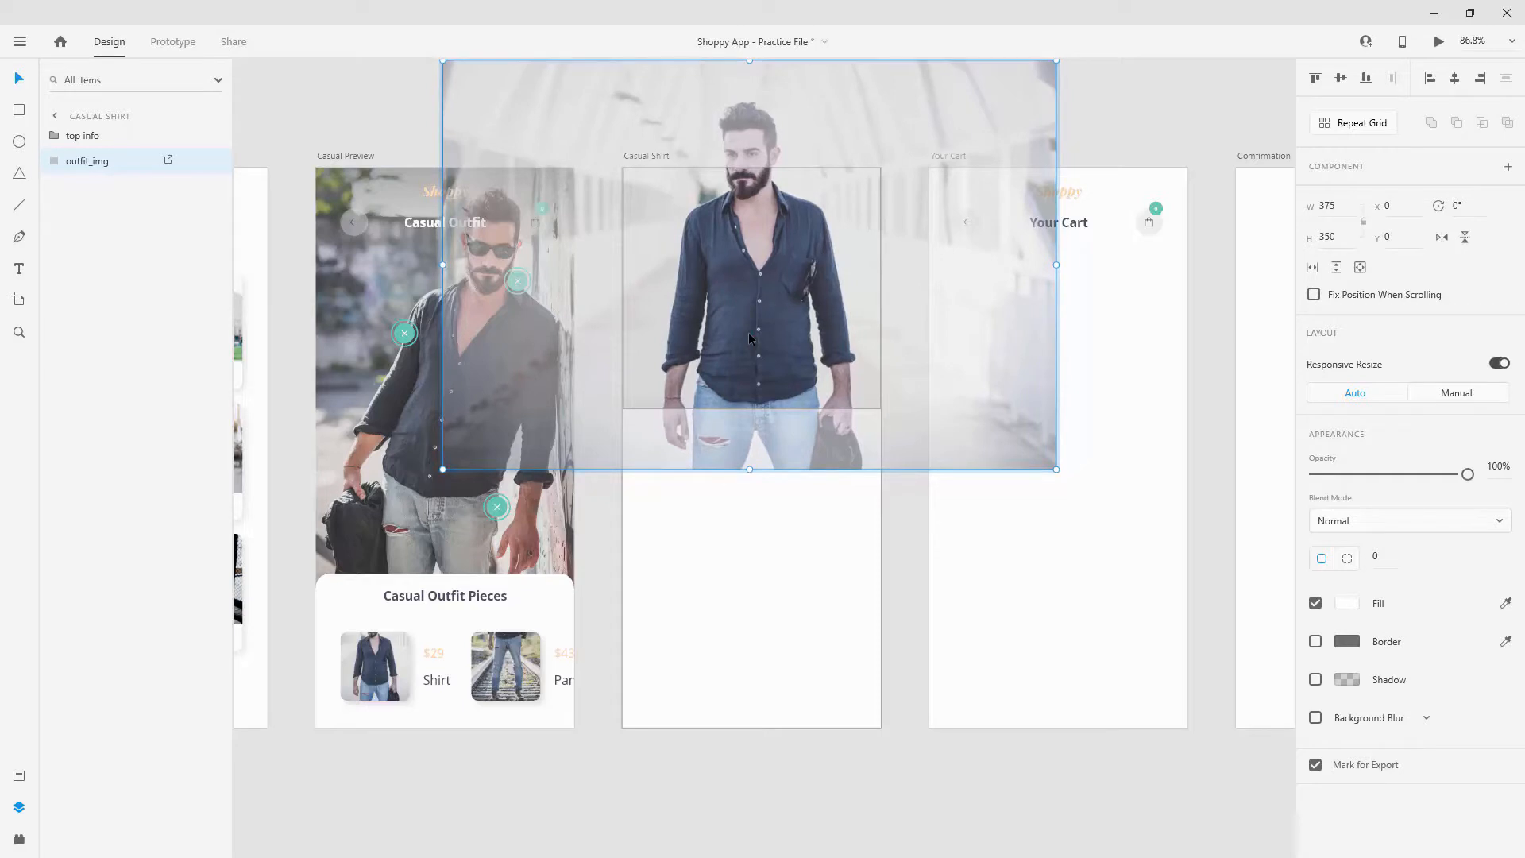
left_click(820, 484)
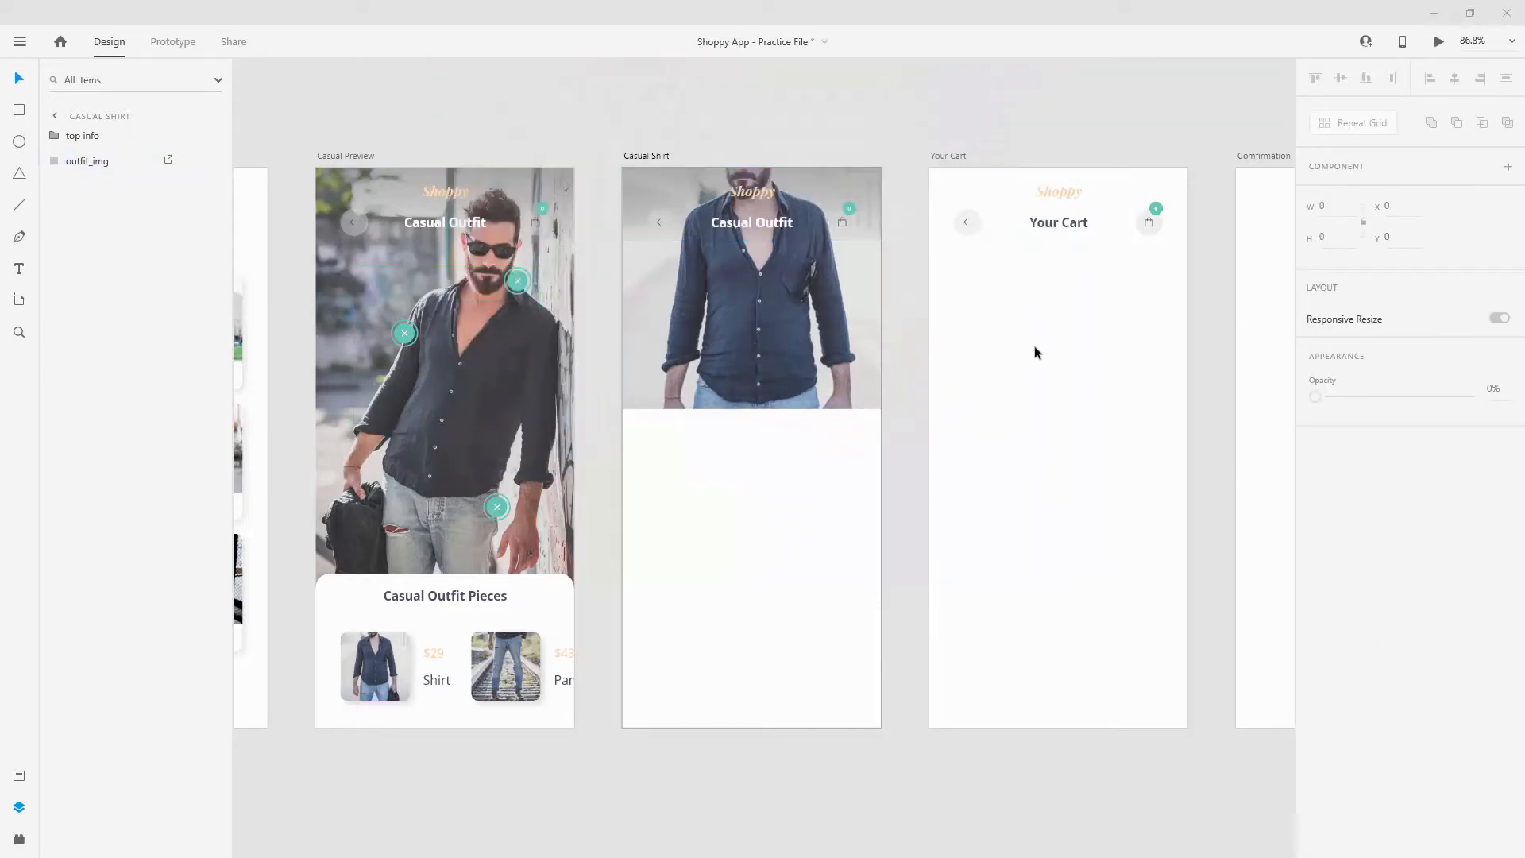
Step: Scale the shirt photo down slightly within its frame and recenter it horizontally on the Casual Shirt artboard
double_click(834, 358)
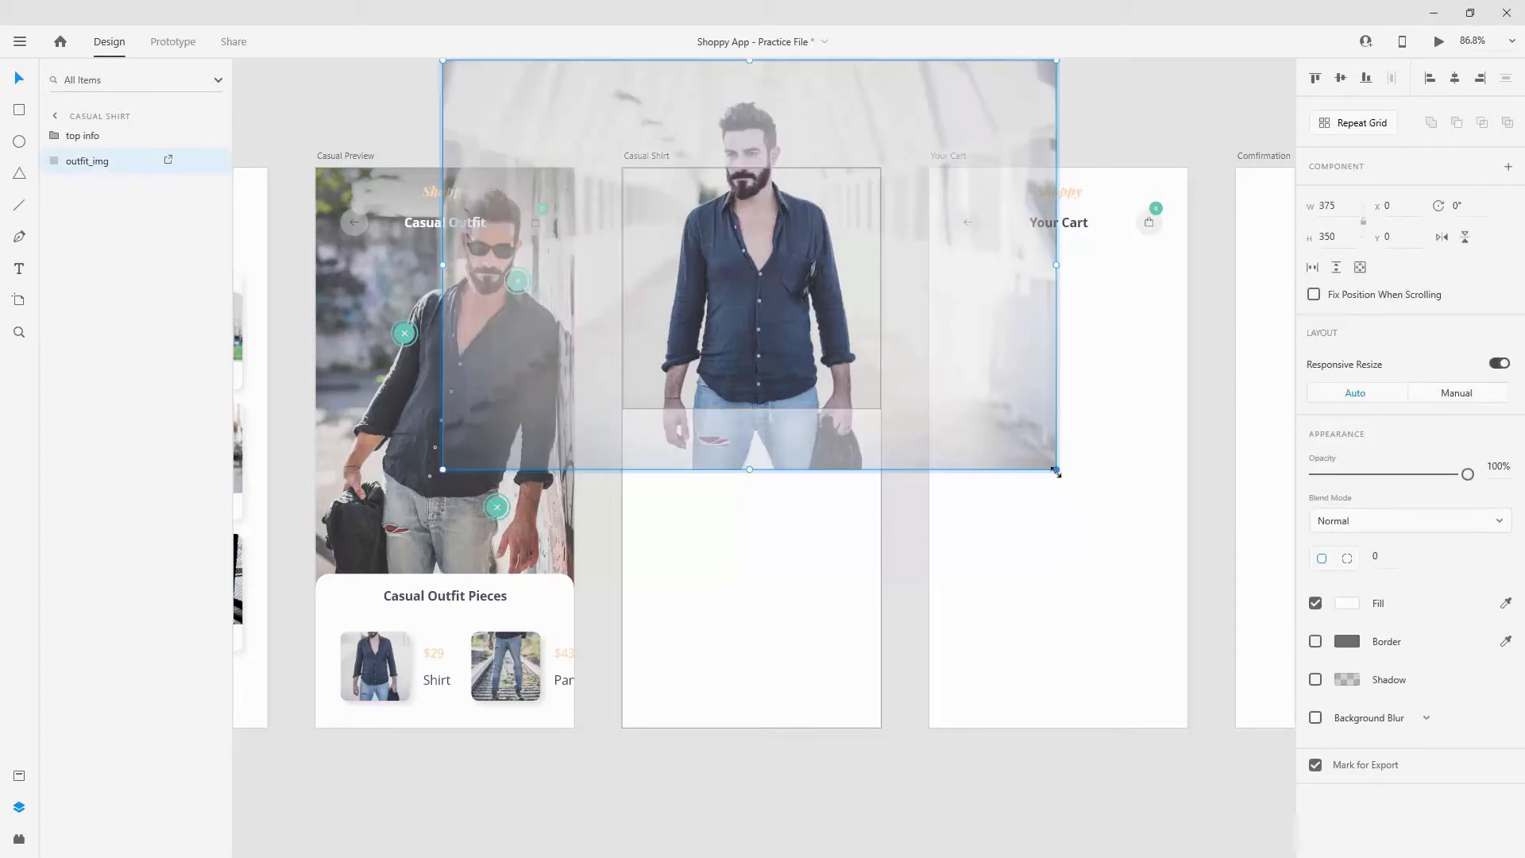
left_click_drag(1057, 471, 1012, 439)
left_click_drag(826, 338, 826, 368)
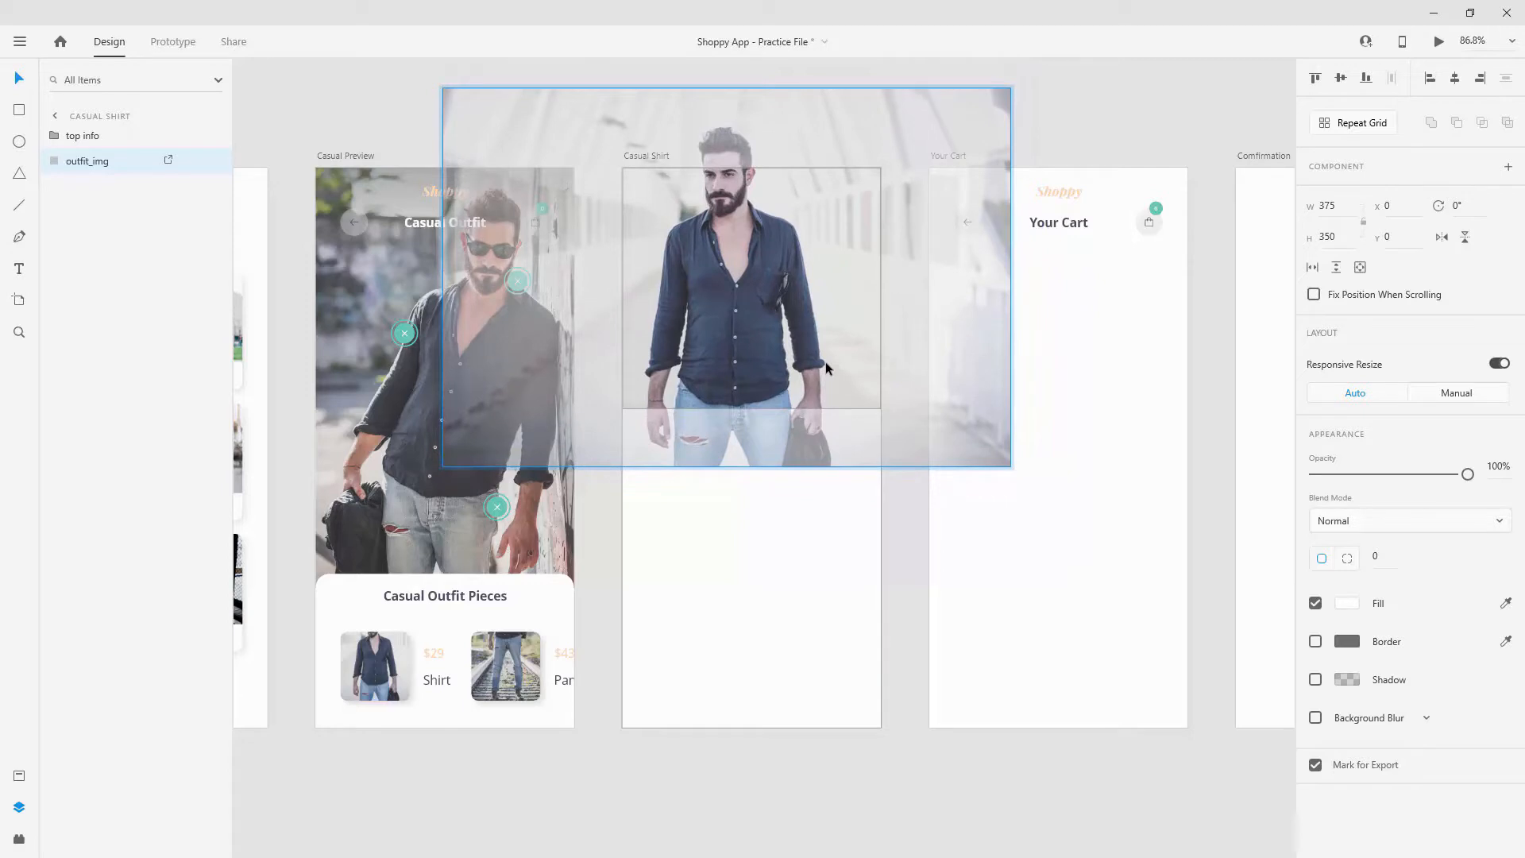
key("shift+Right")
key("shift+Right")
key("shift+Right")
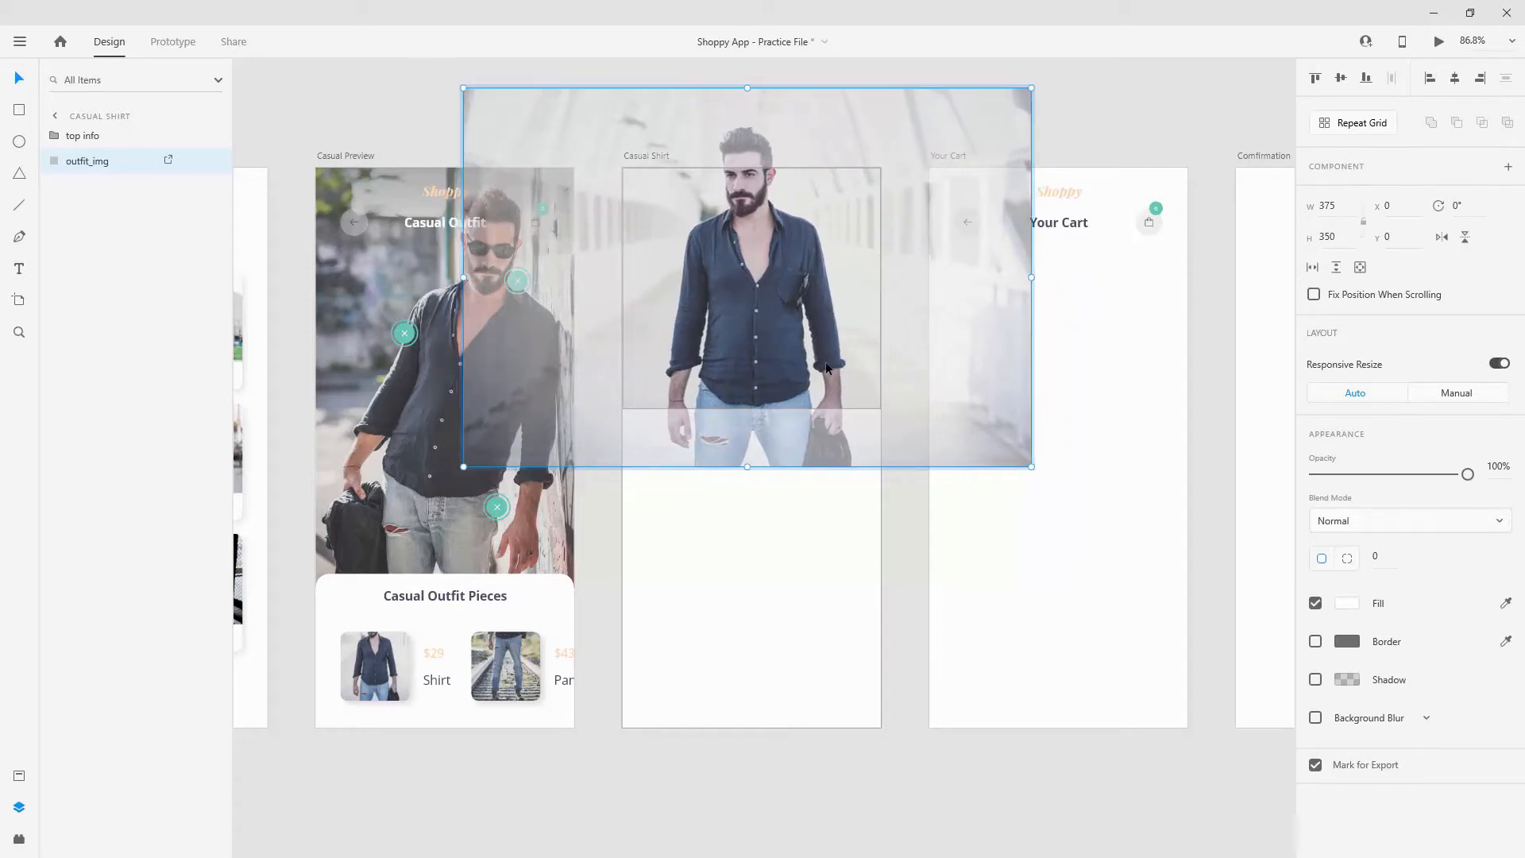
key("Right")
key("Right")
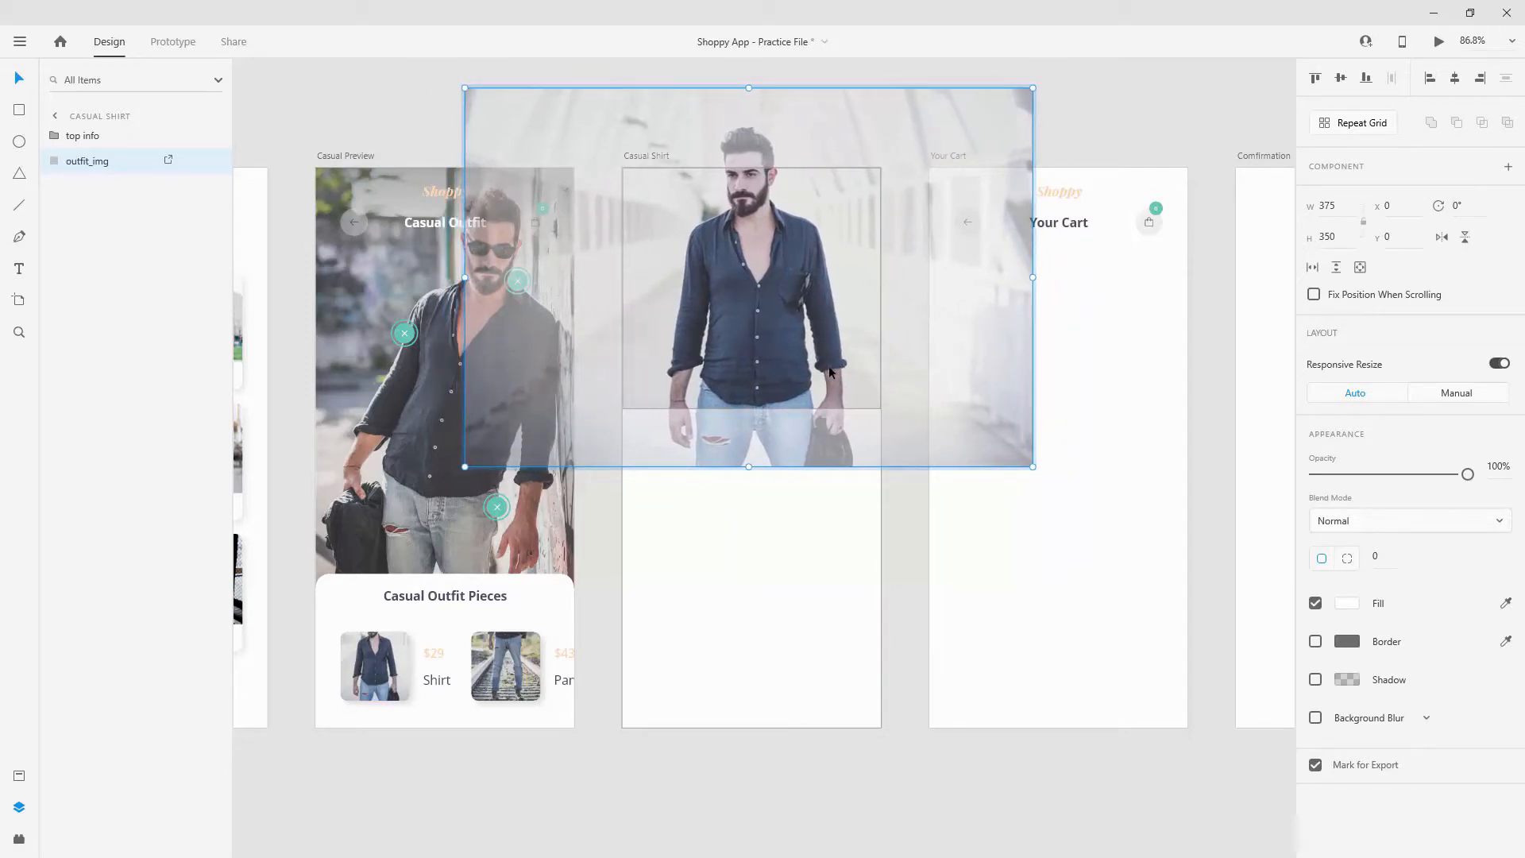
left_click(851, 512)
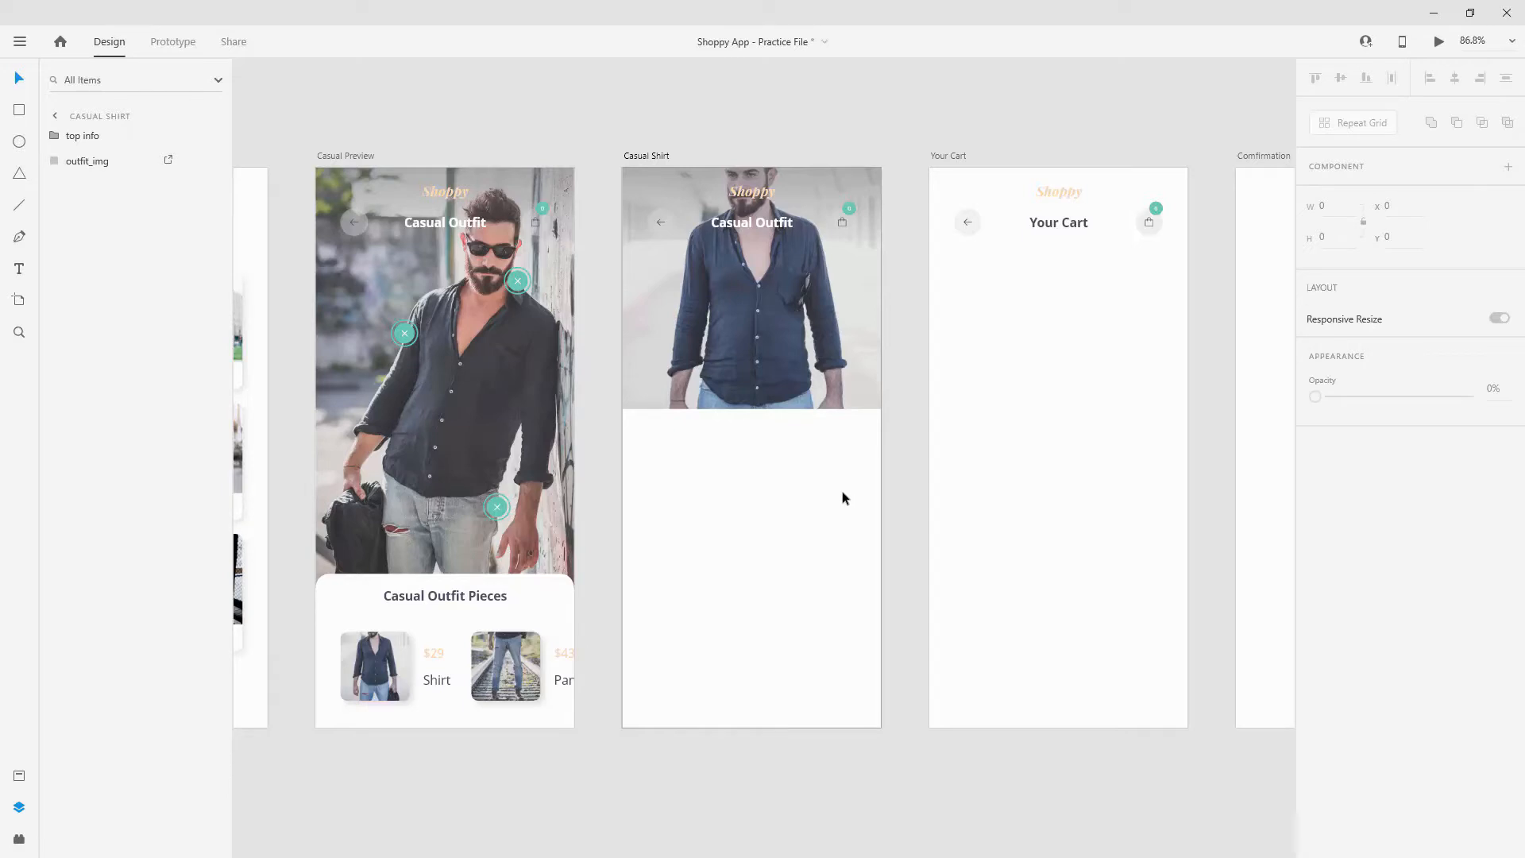
Step: Copy the bottom_bg panel from Casual Preview's bottom_info group into the Casual Shirt artboard and set its height to 482
left_click(555, 606)
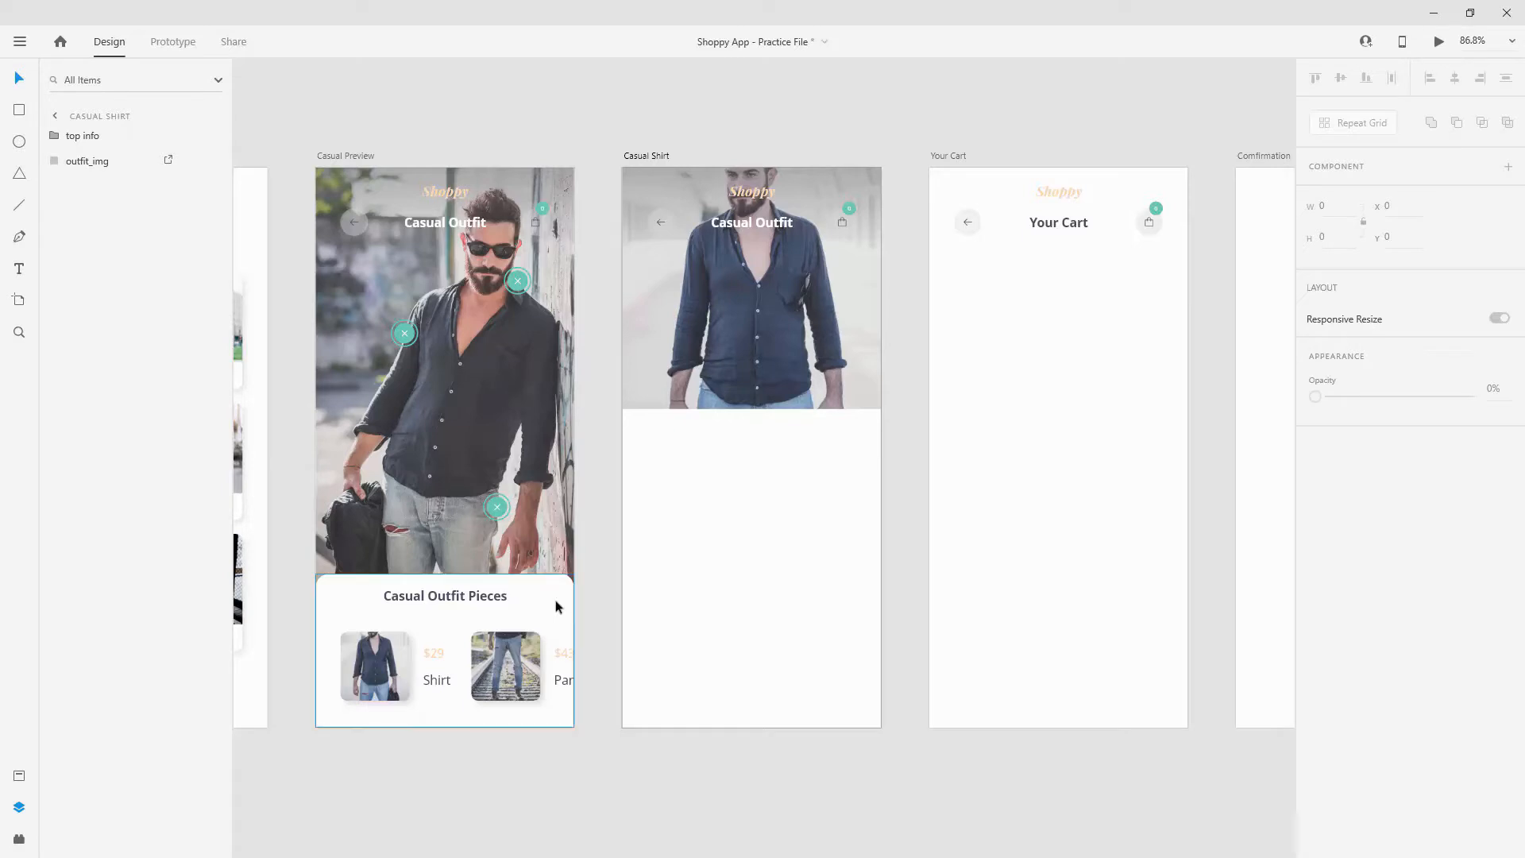
left_click(54, 237)
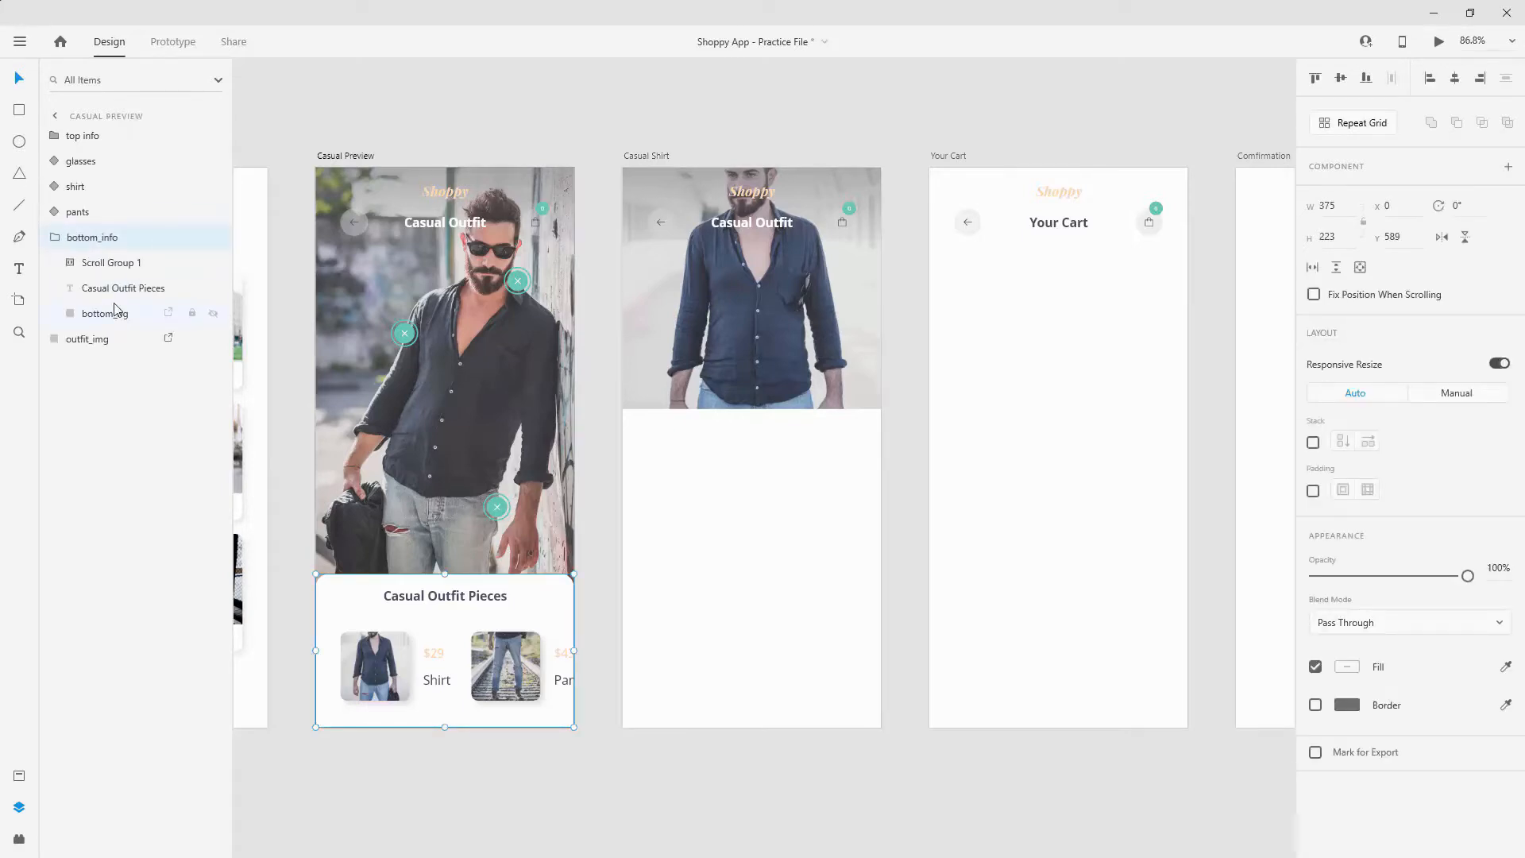
left_click(121, 311)
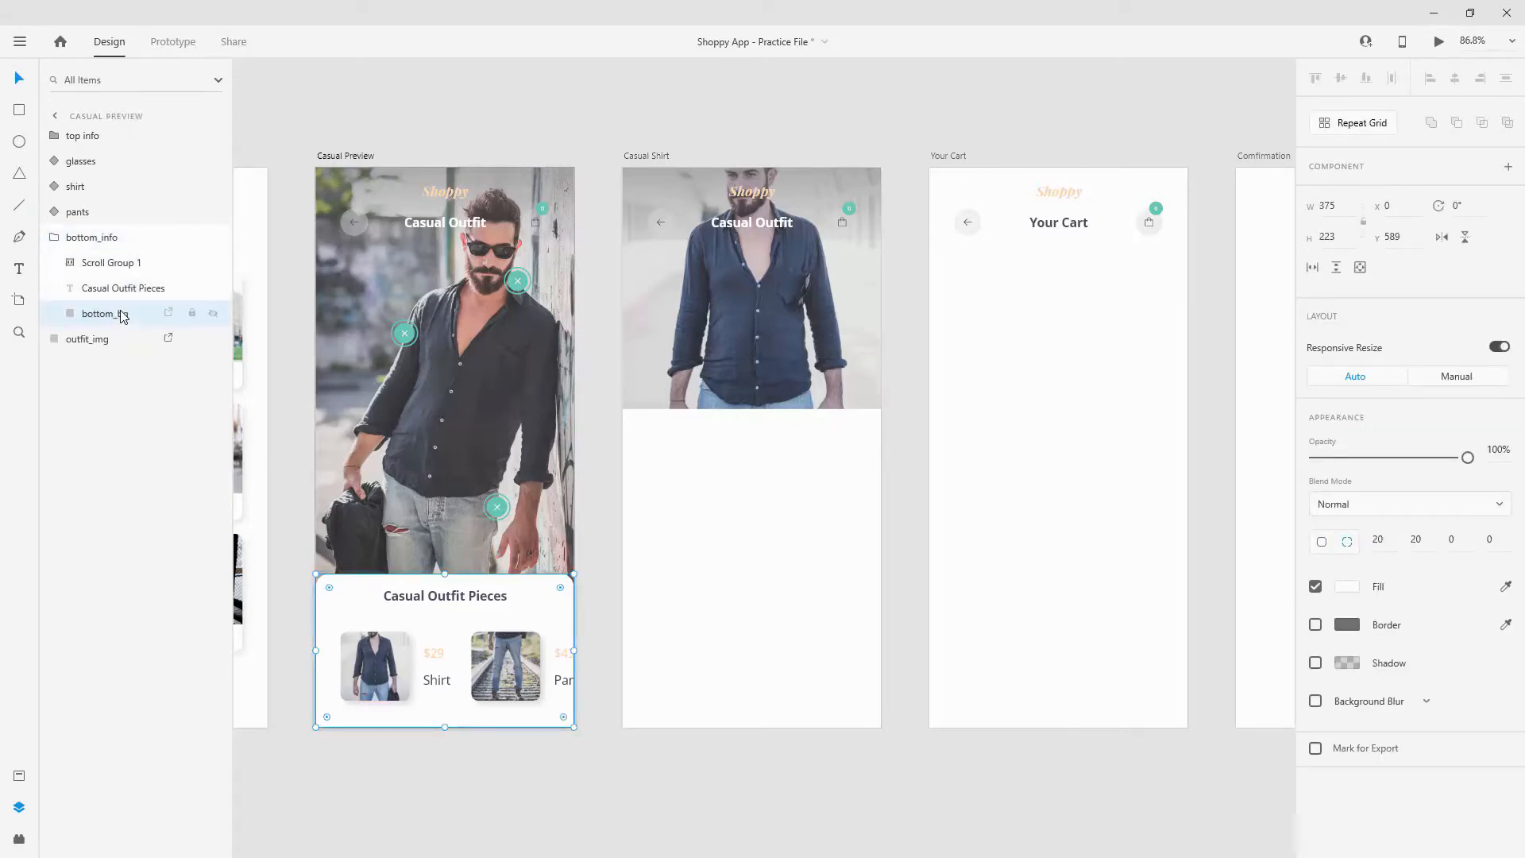
left_click(782, 465)
key("ctrl+v")
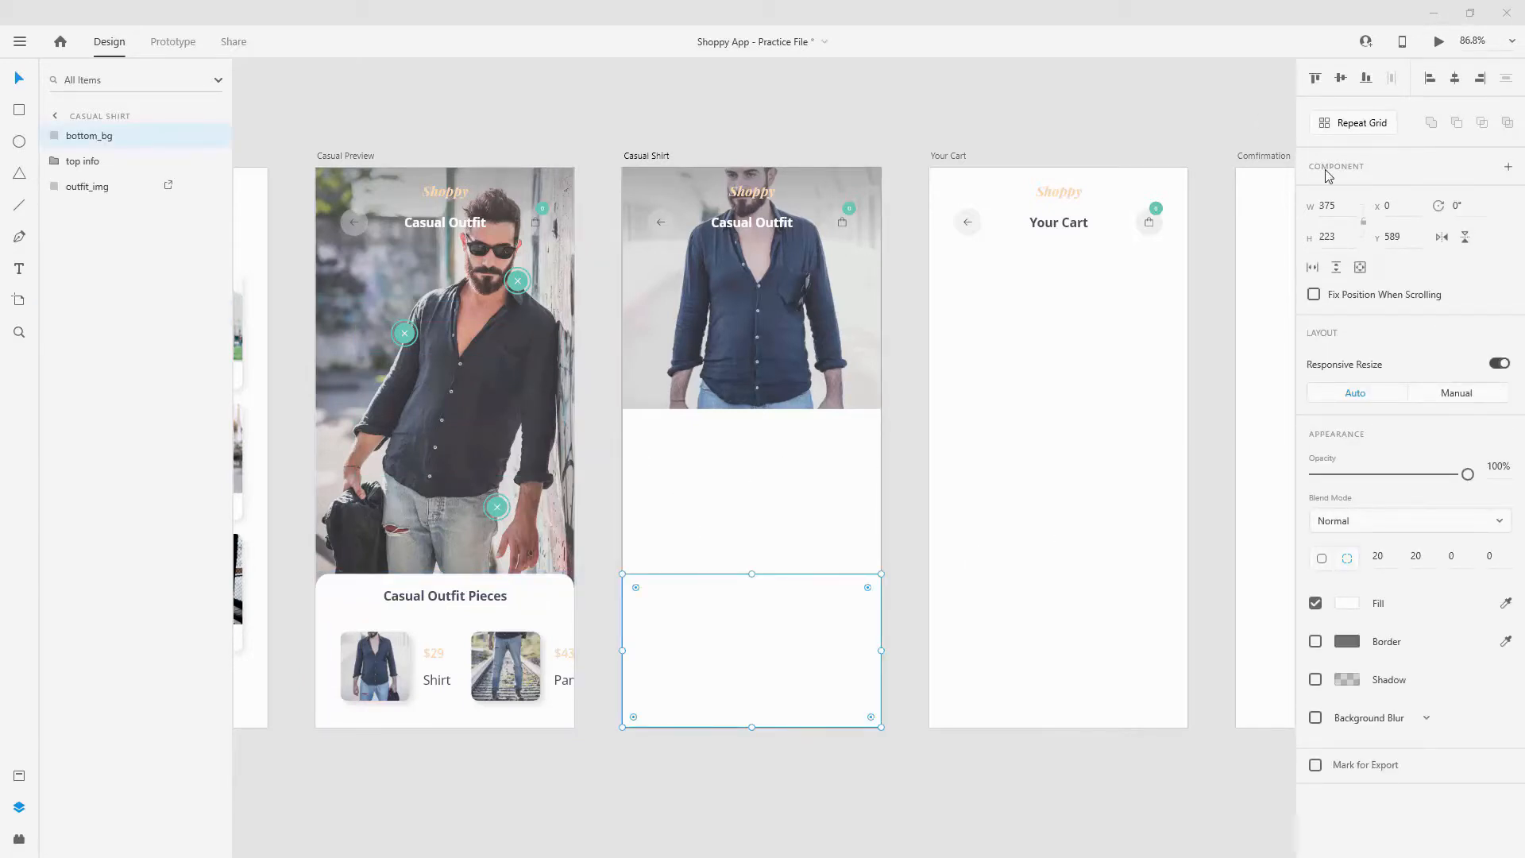
left_click(1343, 235)
type("482")
key("Return")
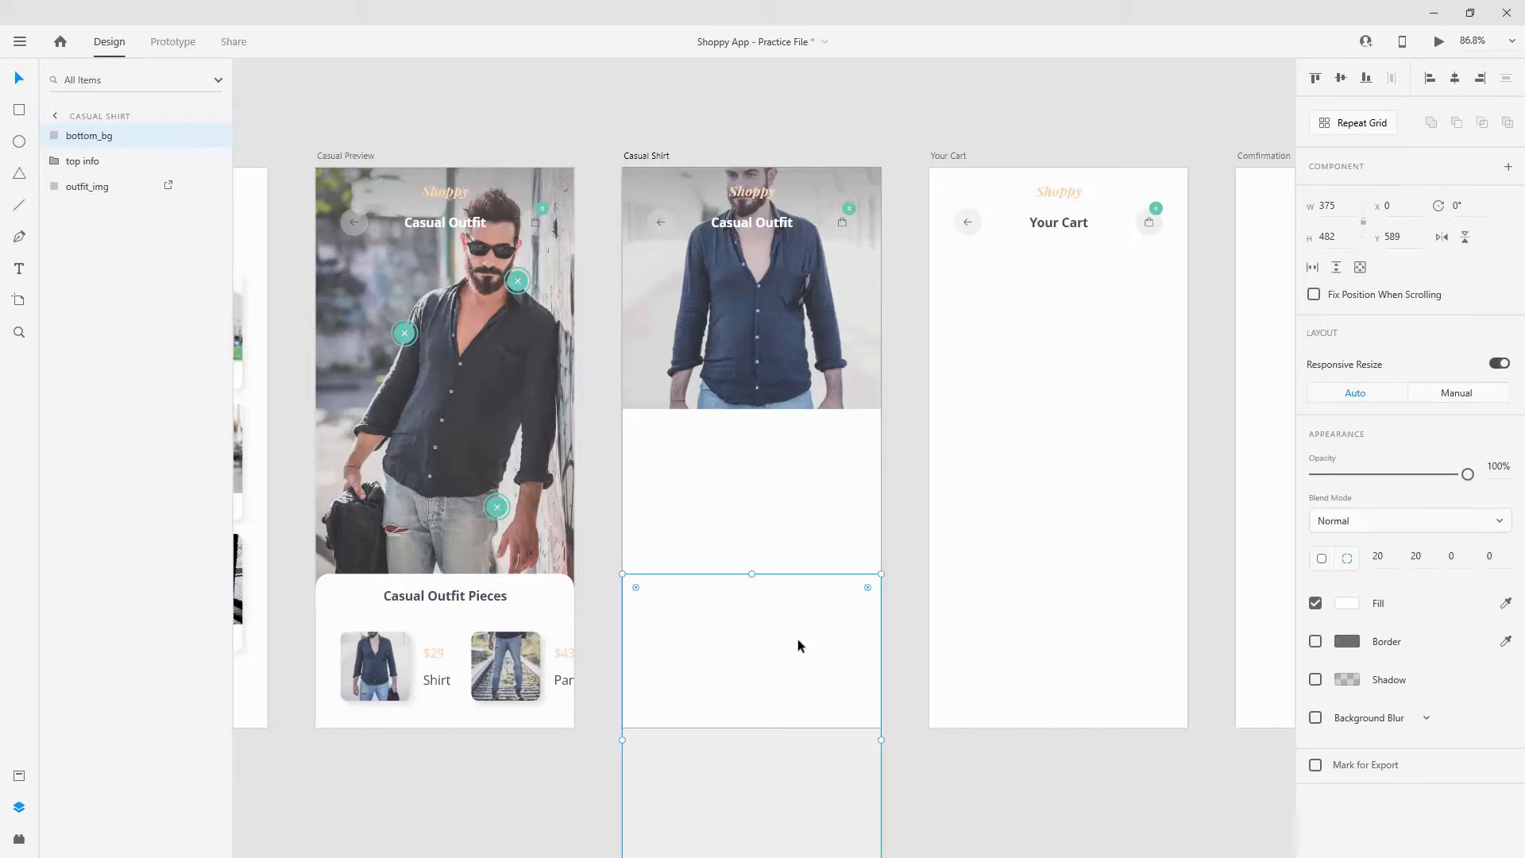
Step: Align the white bottom_bg panel to the bottom of Casual Shirt and layer it between the top info group and outfit_img
left_click_drag(798, 639, 786, 453)
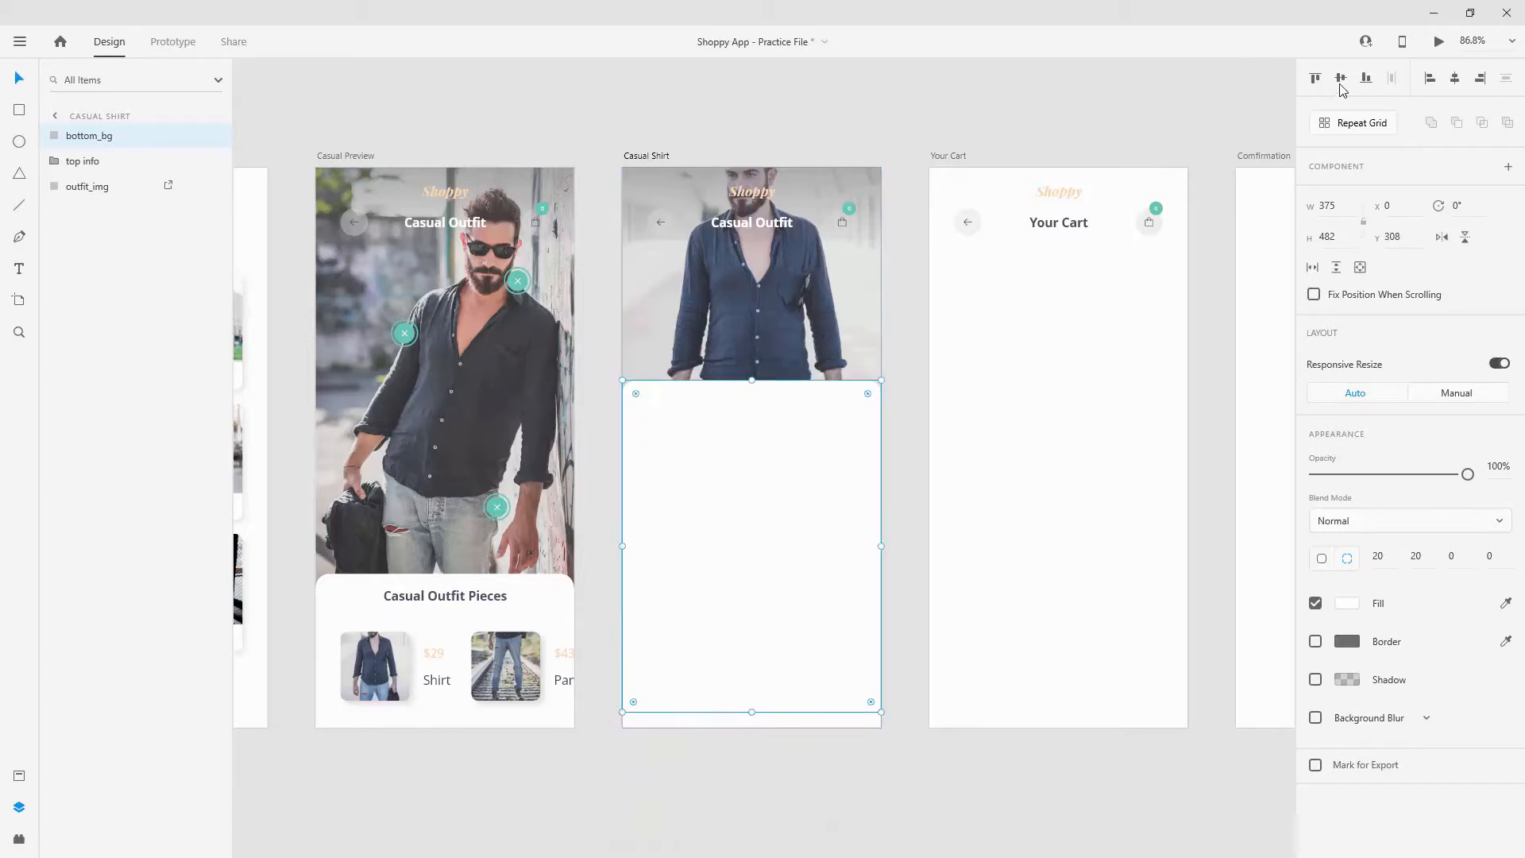
left_click(1365, 80)
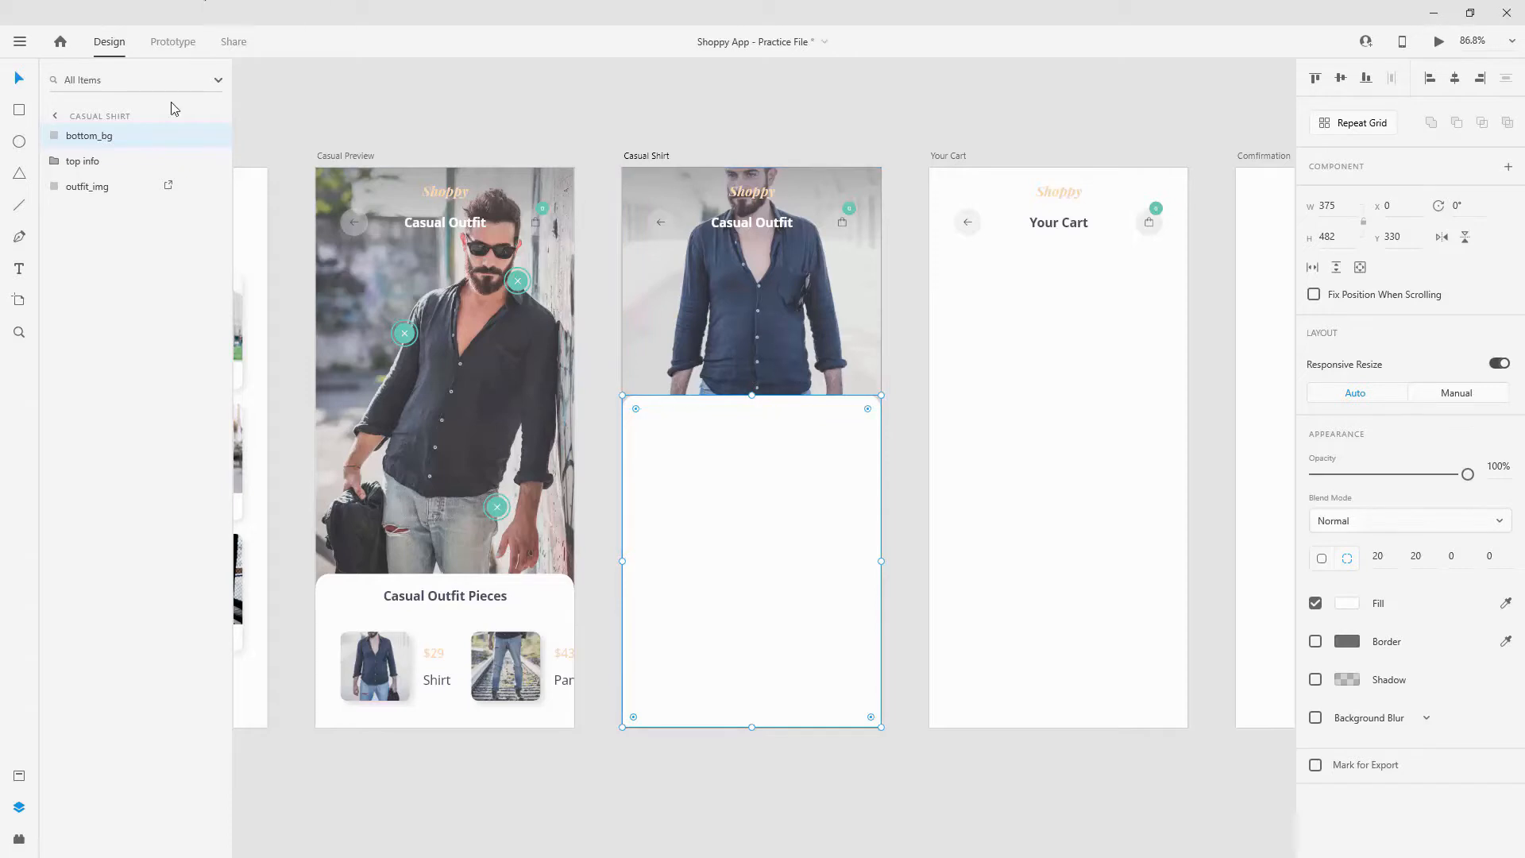
left_click_drag(110, 137, 101, 209)
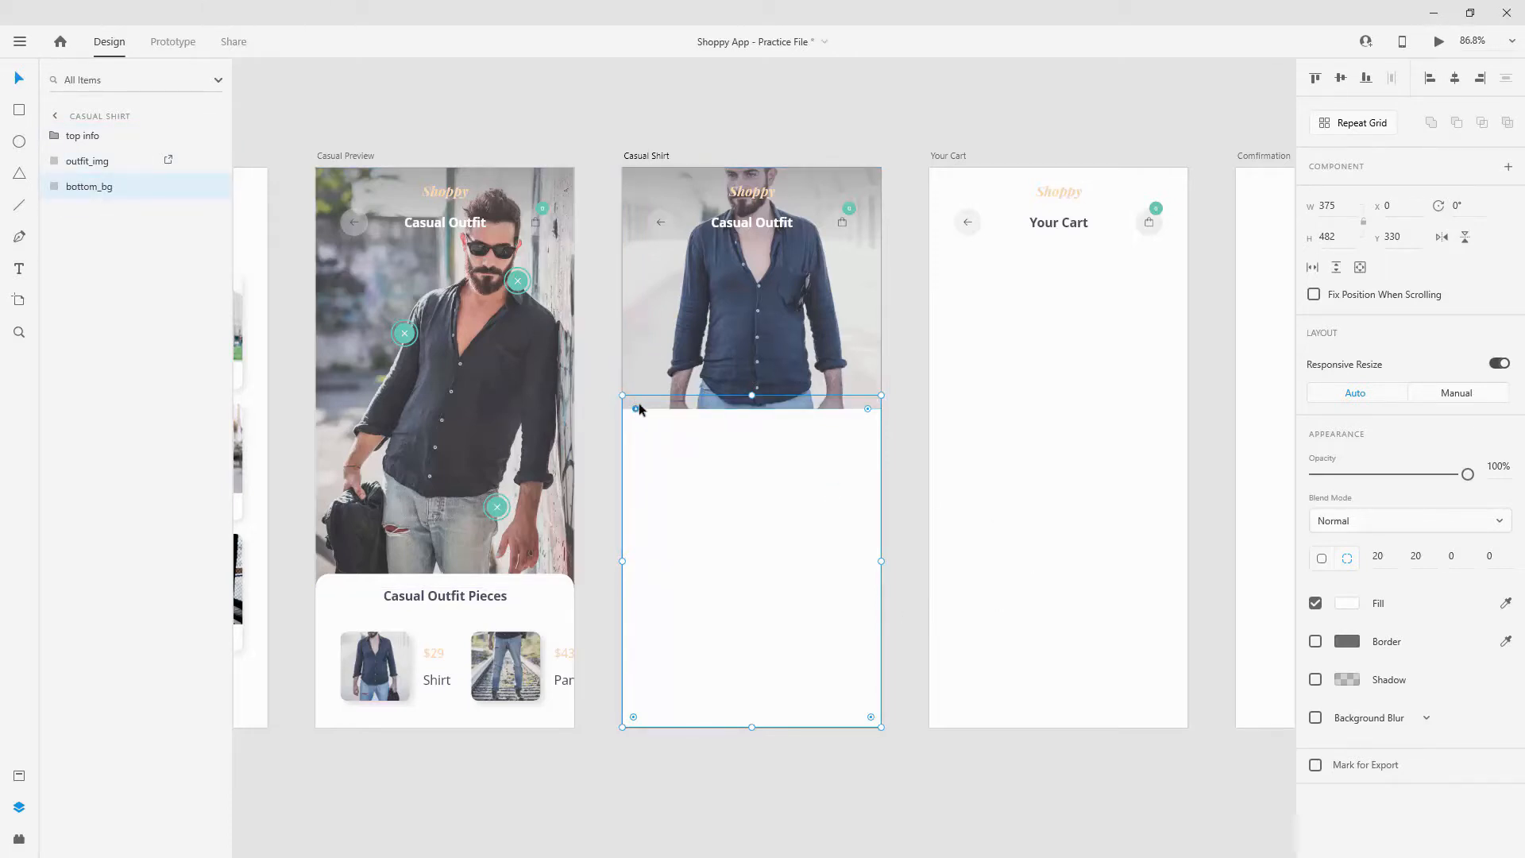
left_click_drag(88, 186, 93, 154)
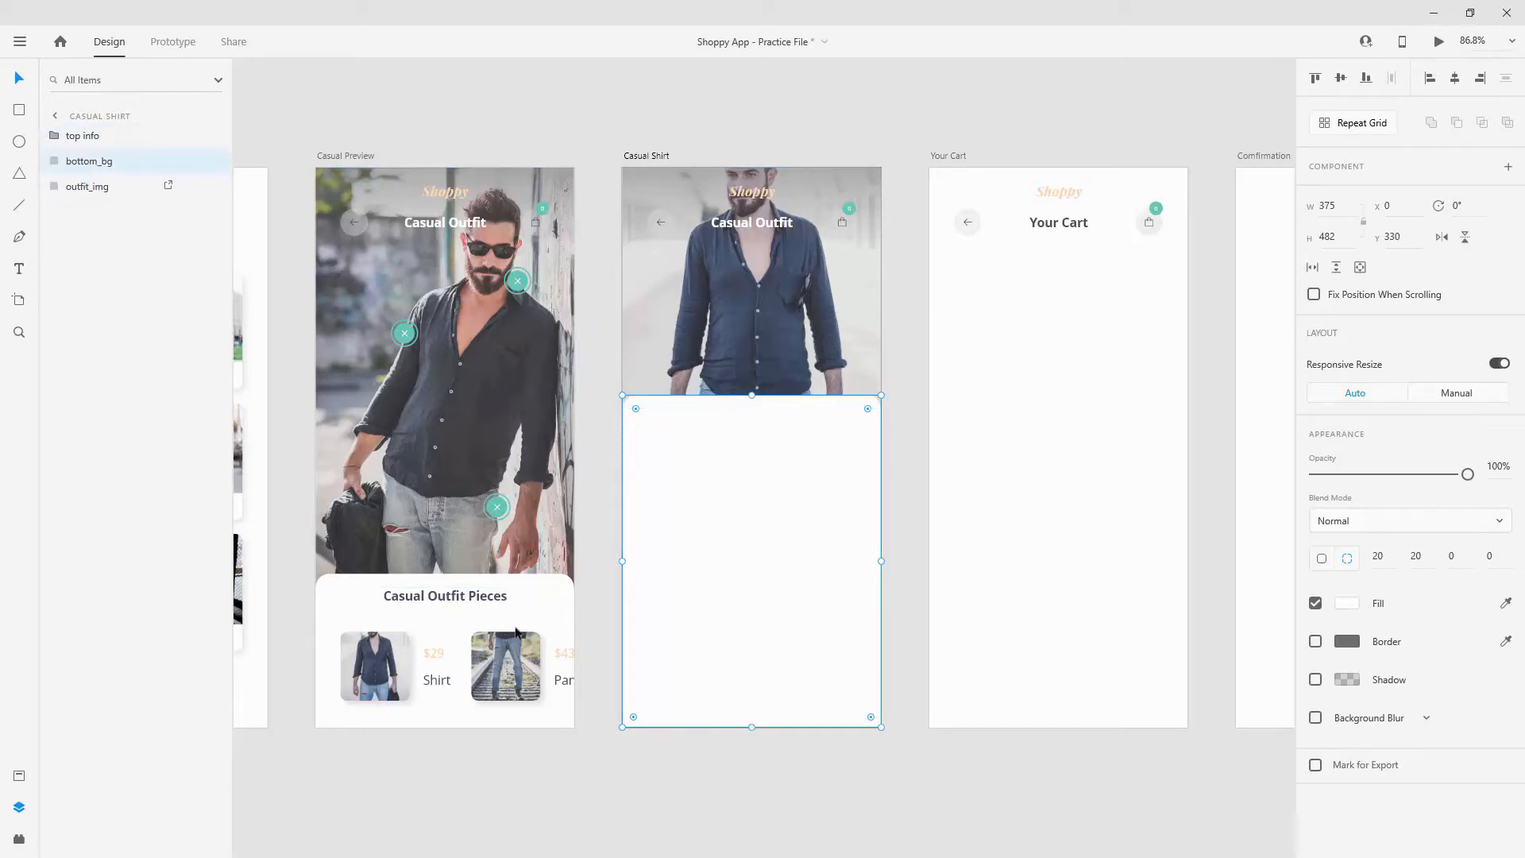
Step: Copy the Casual Outfit Pieces heading from Casual Preview into Casual Shirt and place it near the top of the white panel
double_click(494, 598)
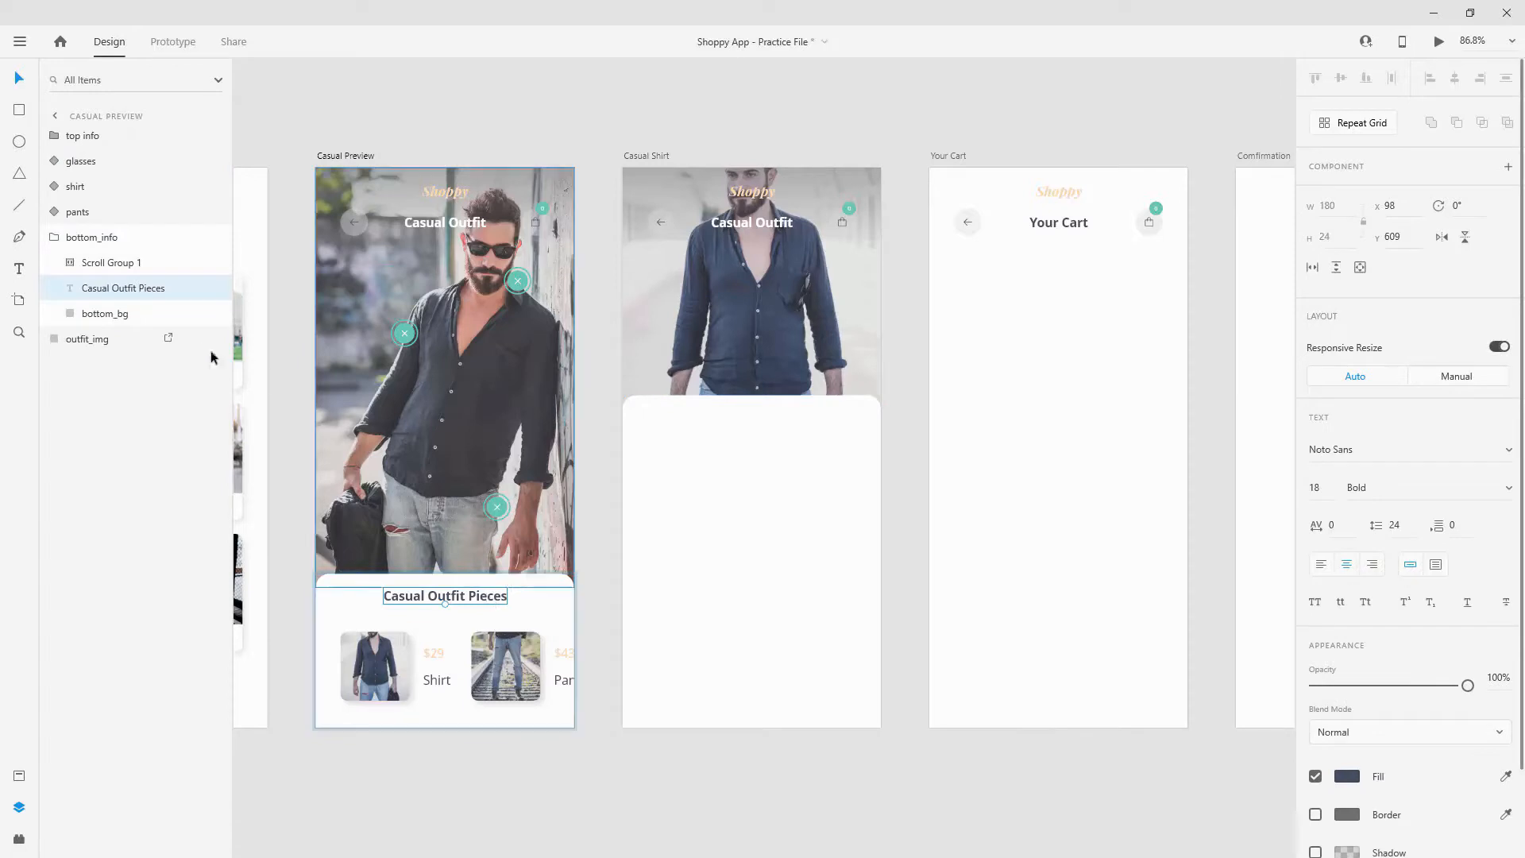
key("ctrl+c")
key("Escape")
left_click(699, 475)
key("ctrl+v")
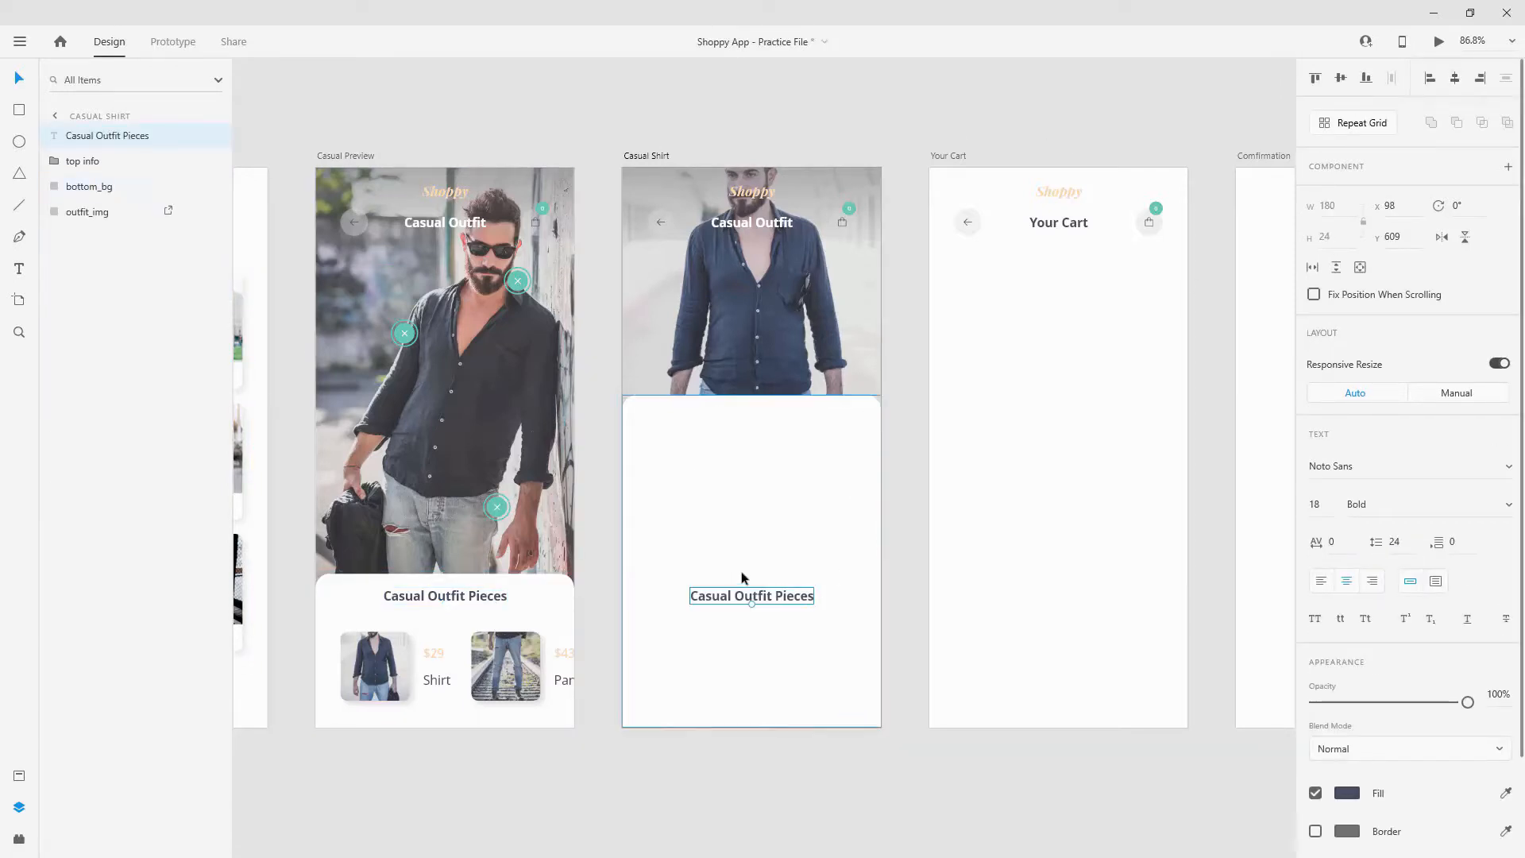
left_click_drag(789, 596, 784, 442)
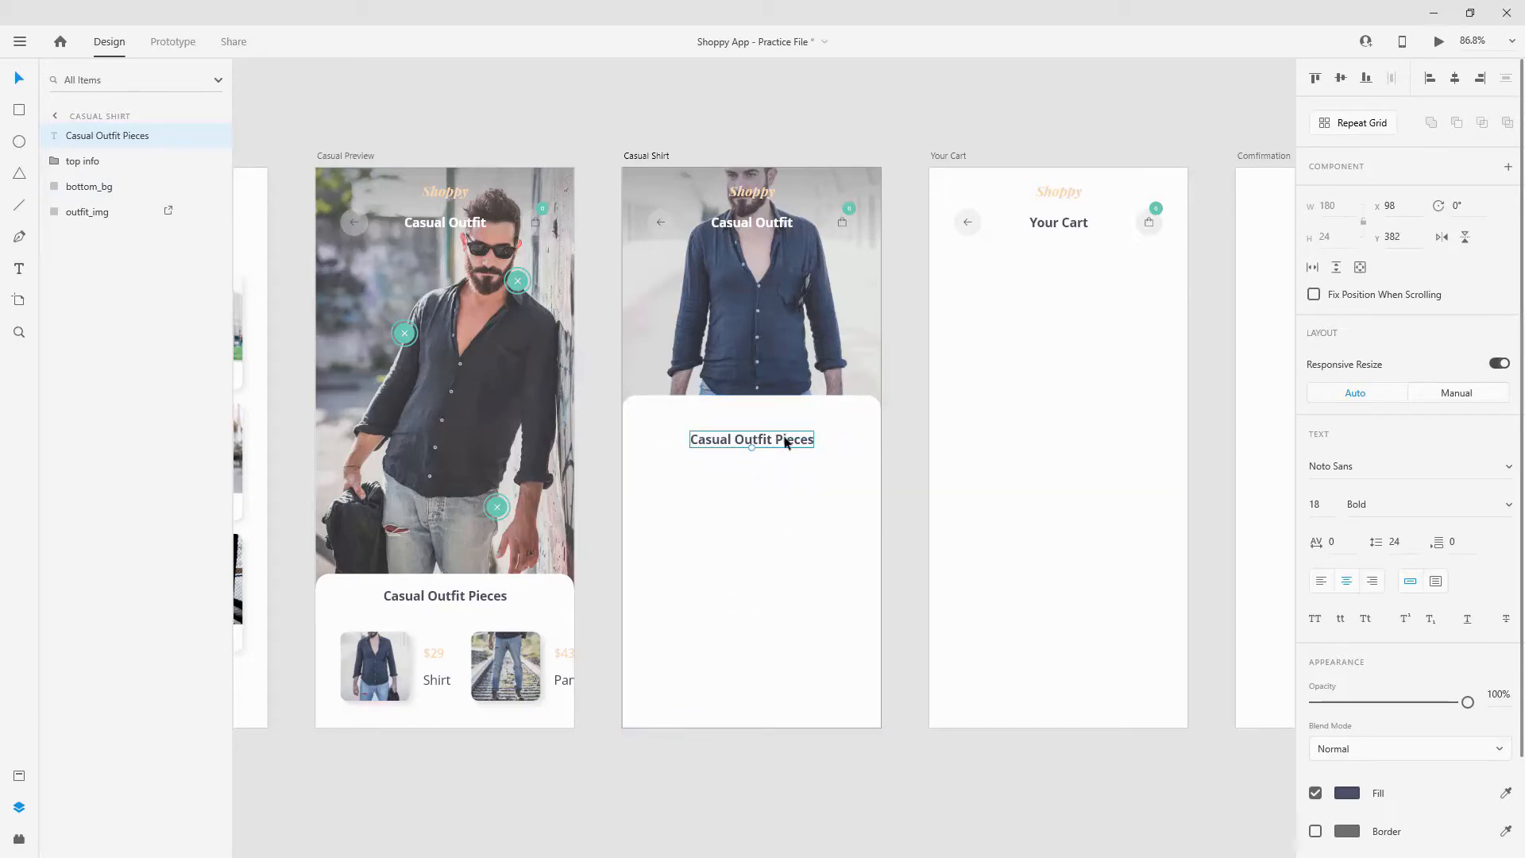
Step: Copy the shirt's $29 price text from Casual Preview's product grid into the Casual Shirt artboard
left_click(437, 656)
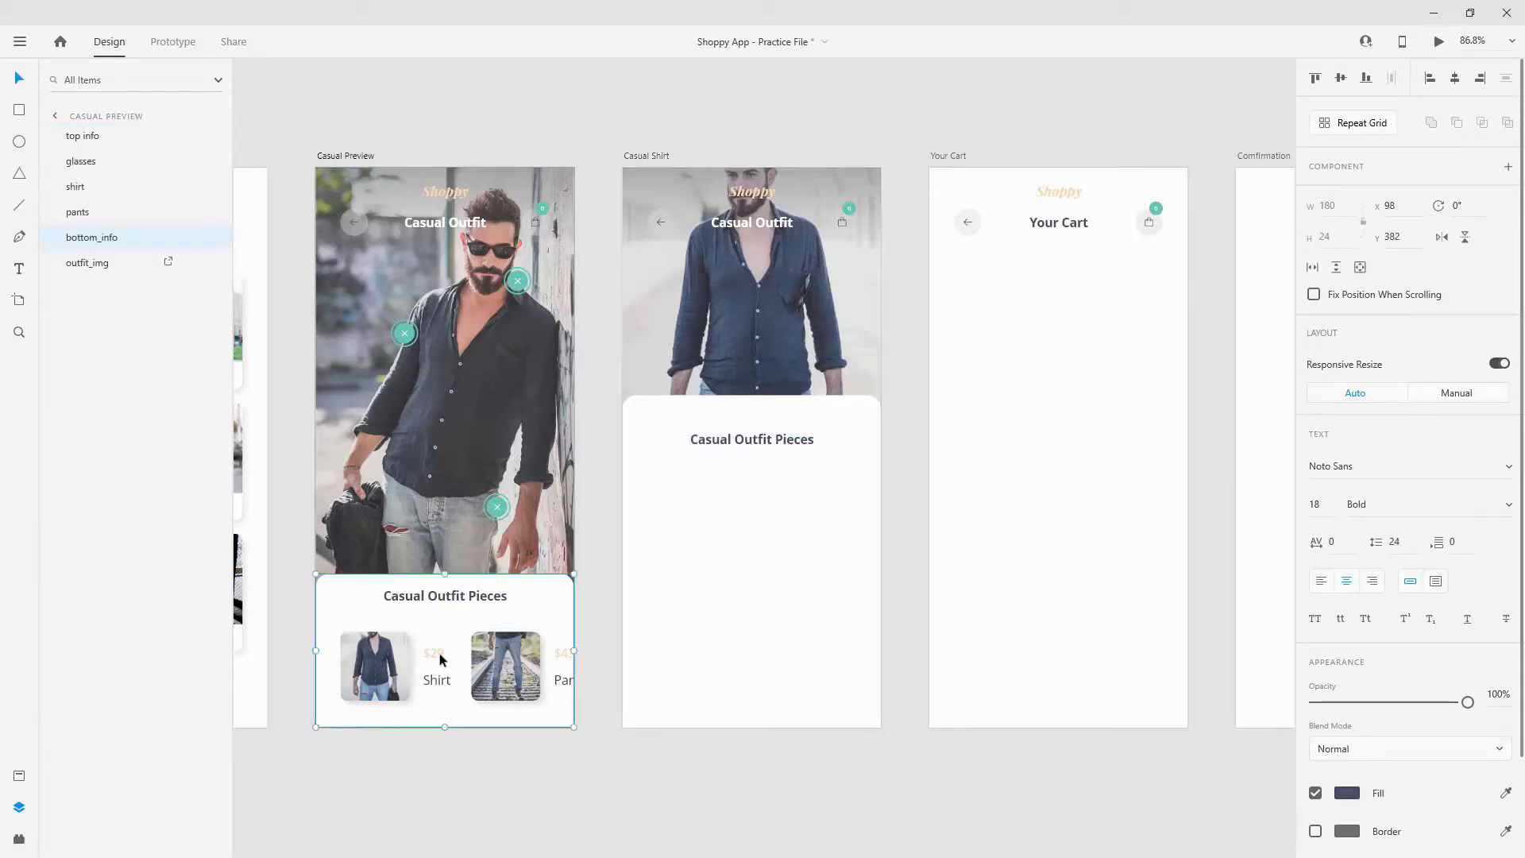
double_click(439, 655)
double_click(438, 654)
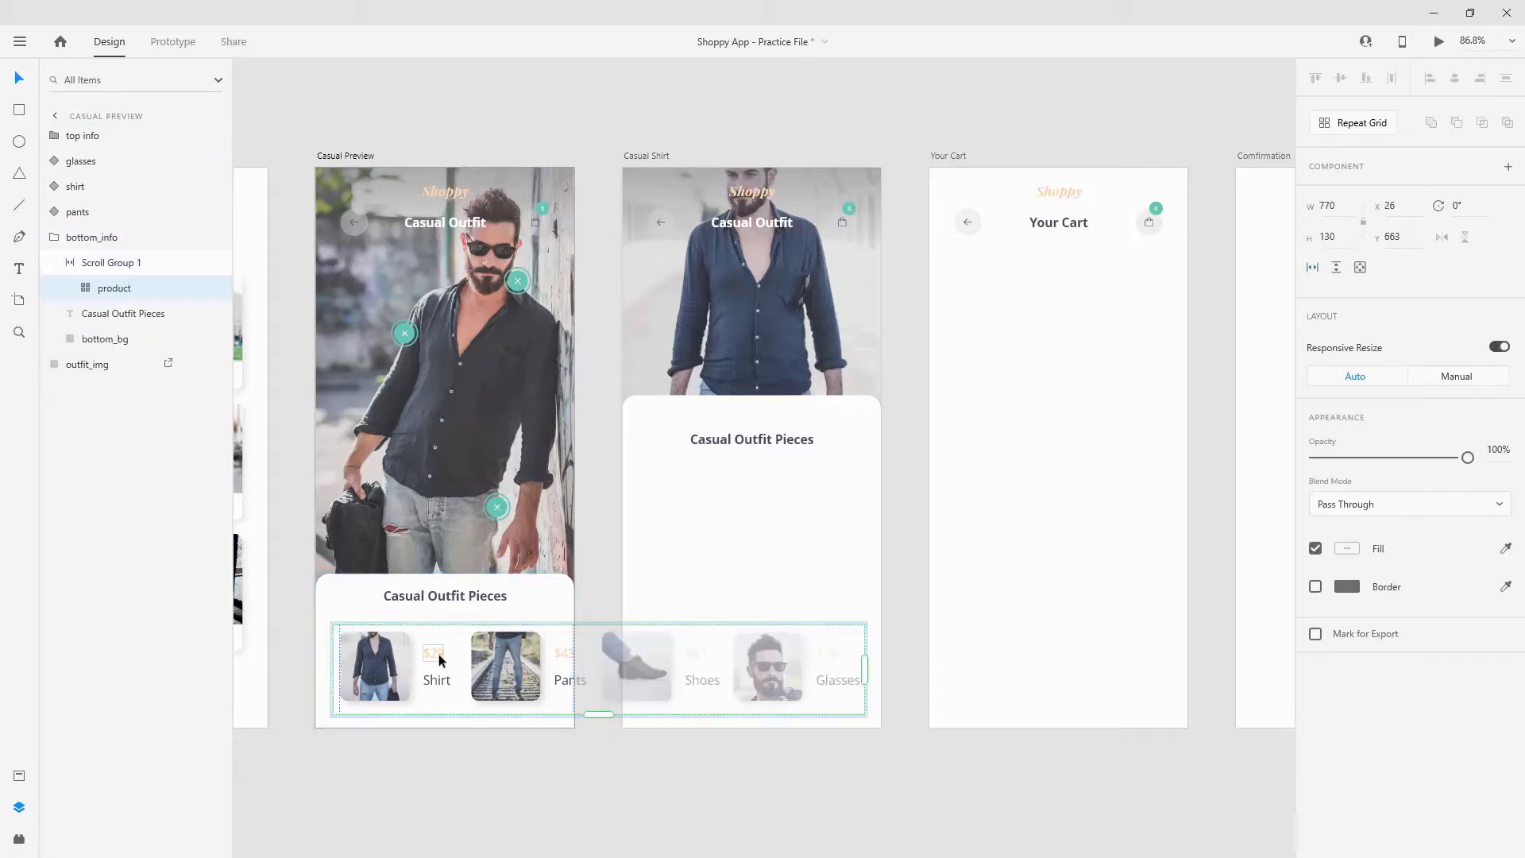
double_click(438, 654)
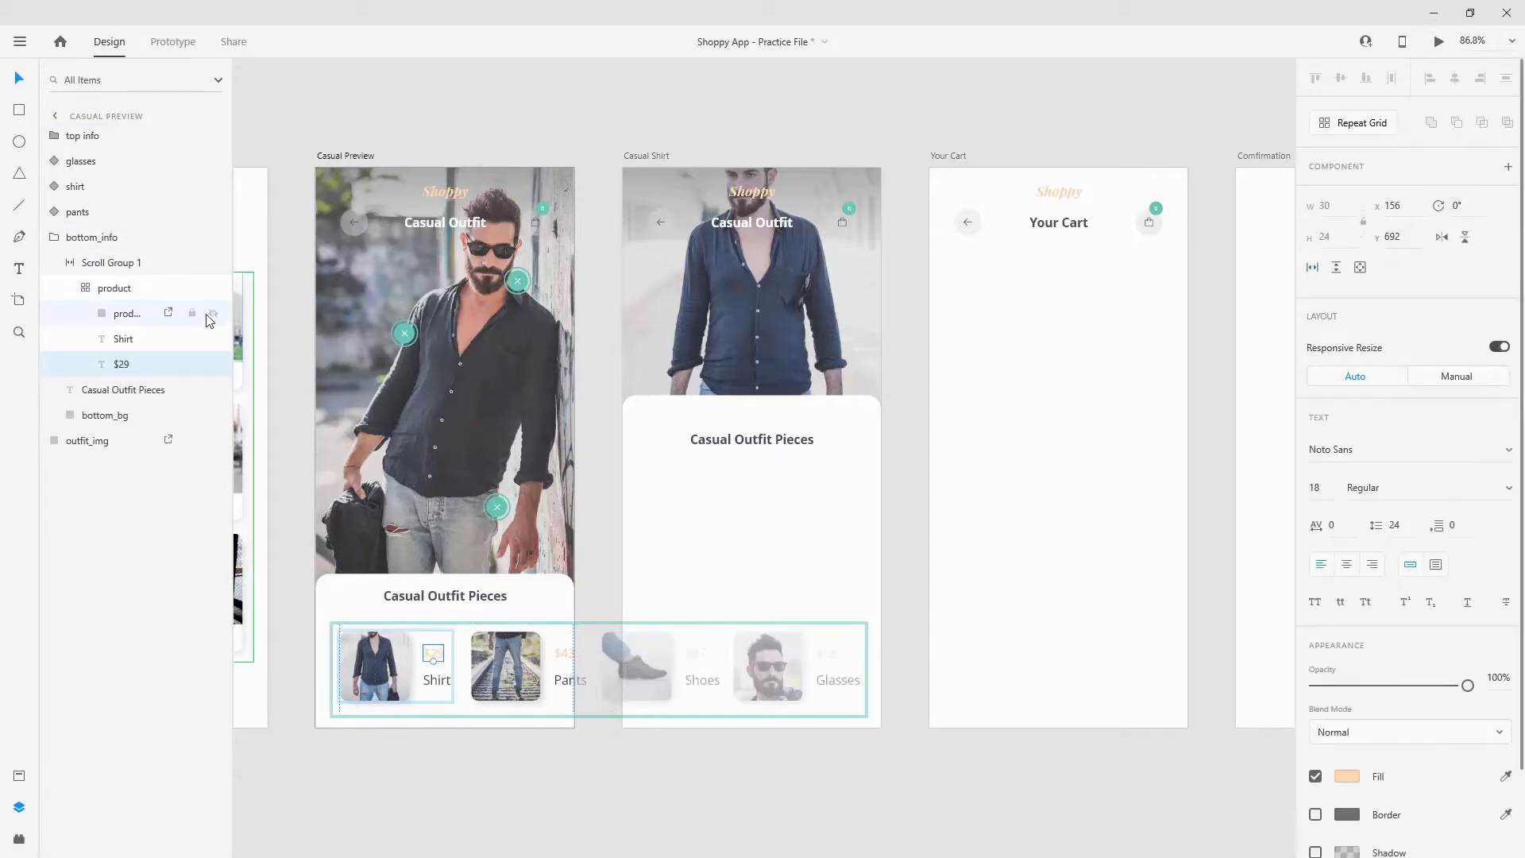
left_click(89, 292)
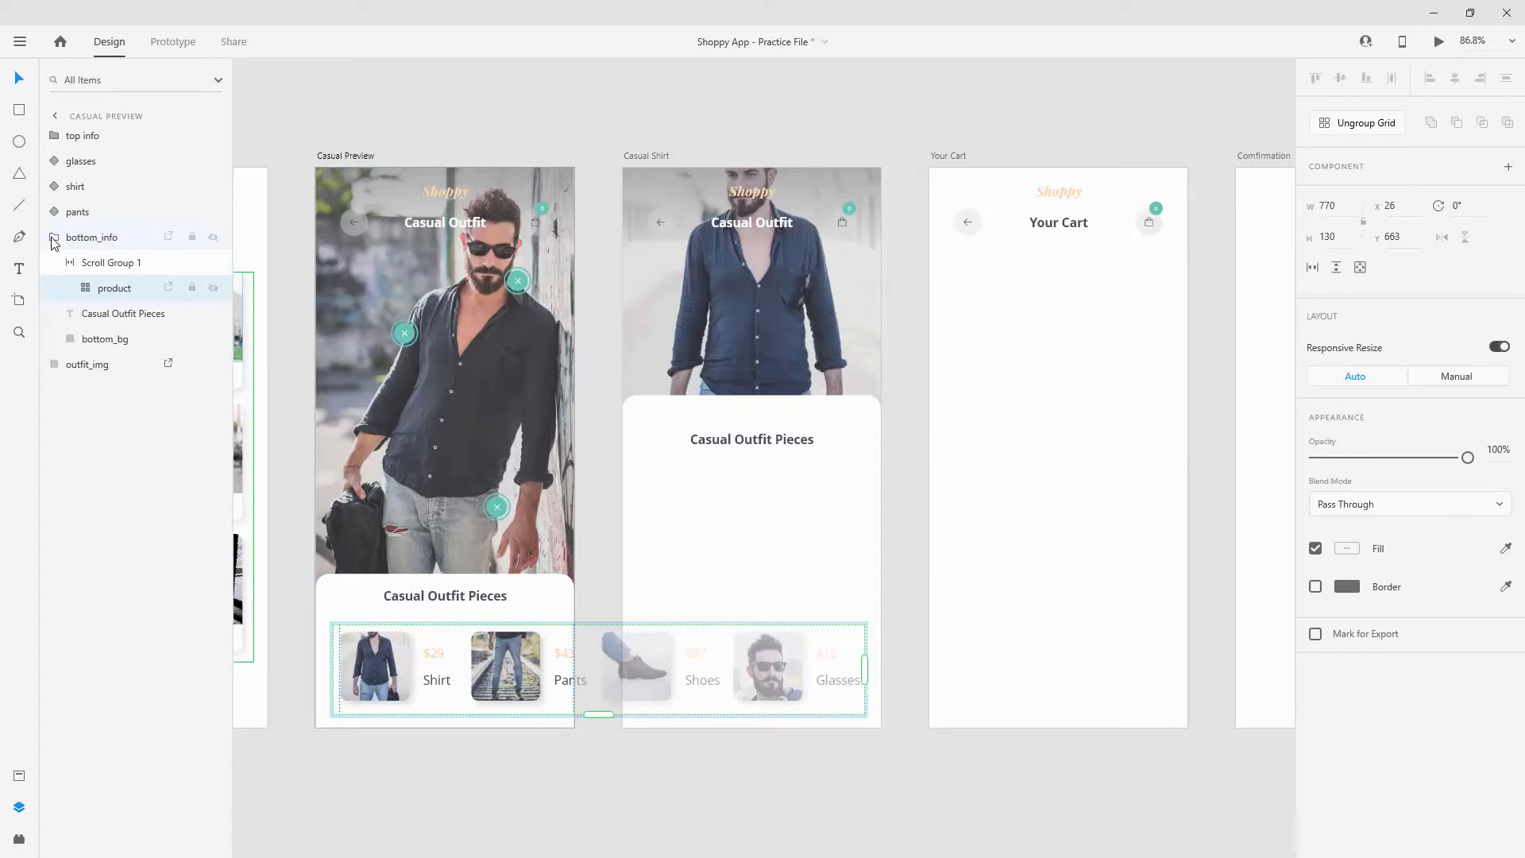
left_click(54, 240)
left_click(789, 445)
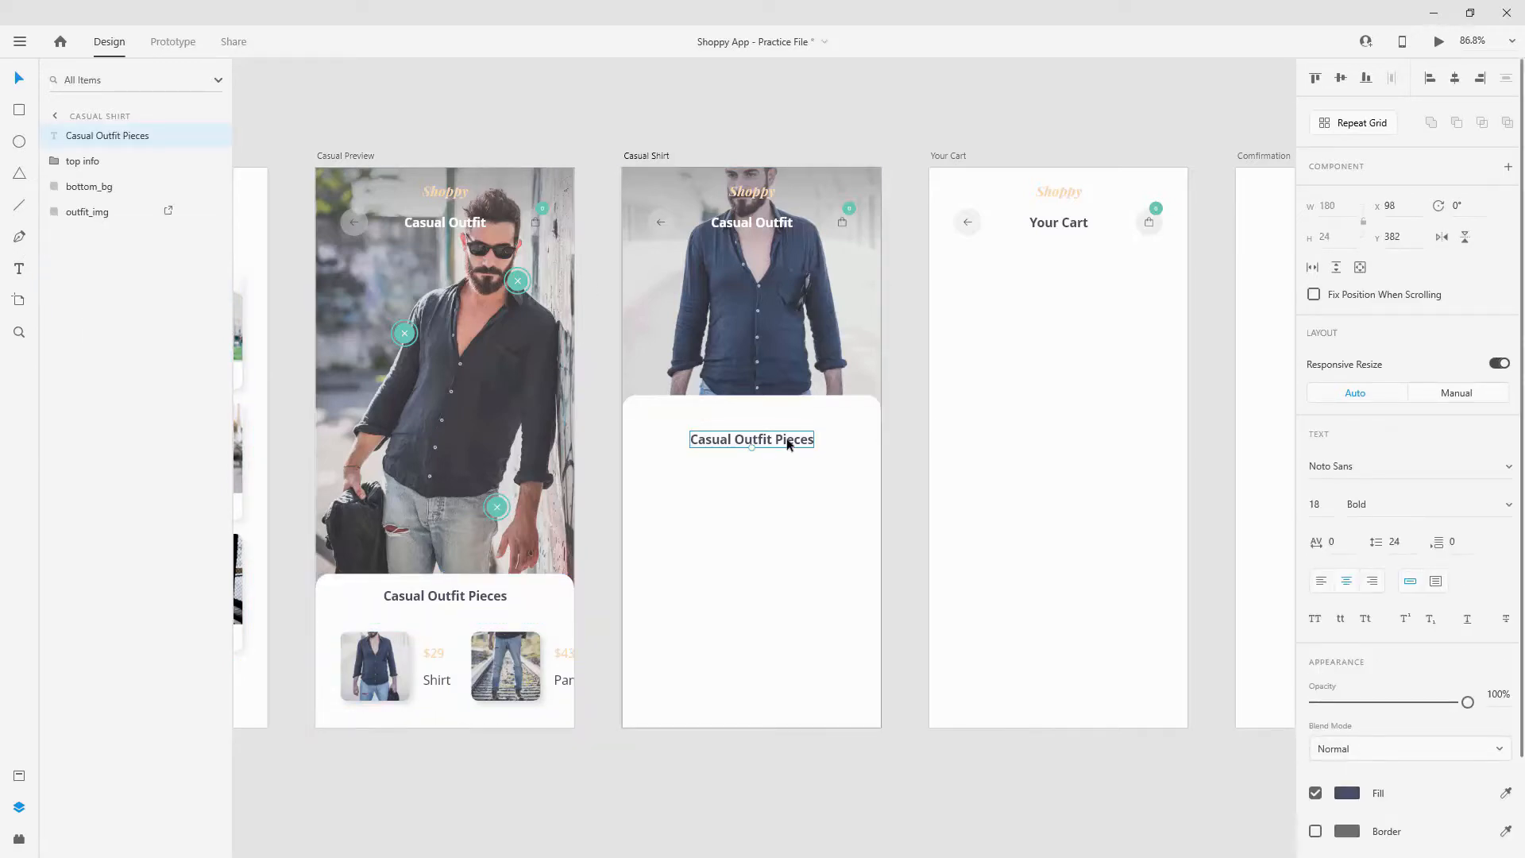
key("ctrl+v")
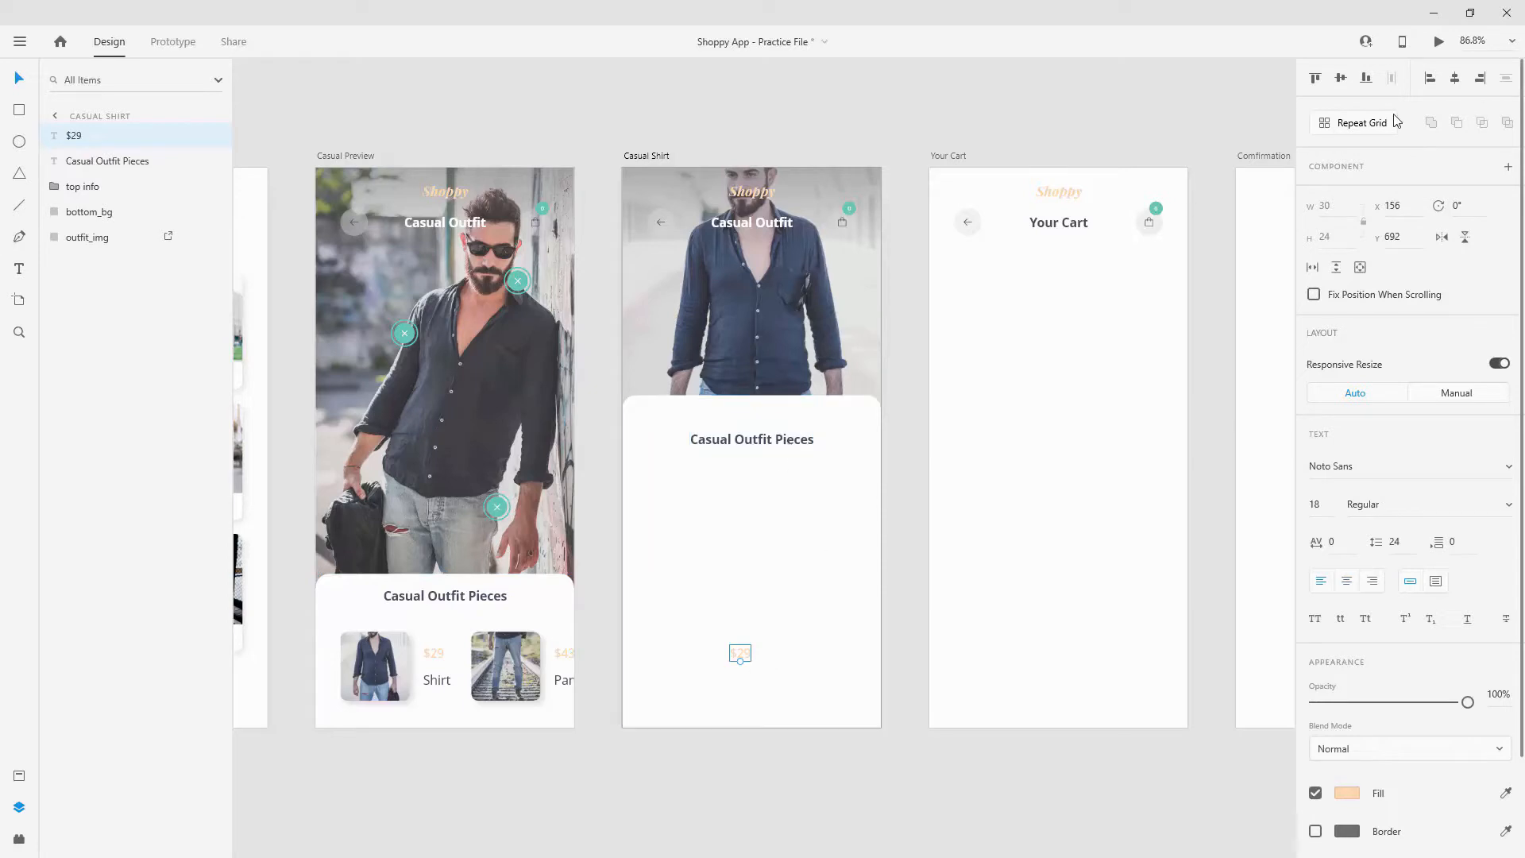
Step: Center the $29 price horizontally with center-aligned text and place it 20 px below the white panel's top edge, at Y 350
left_click(1450, 85)
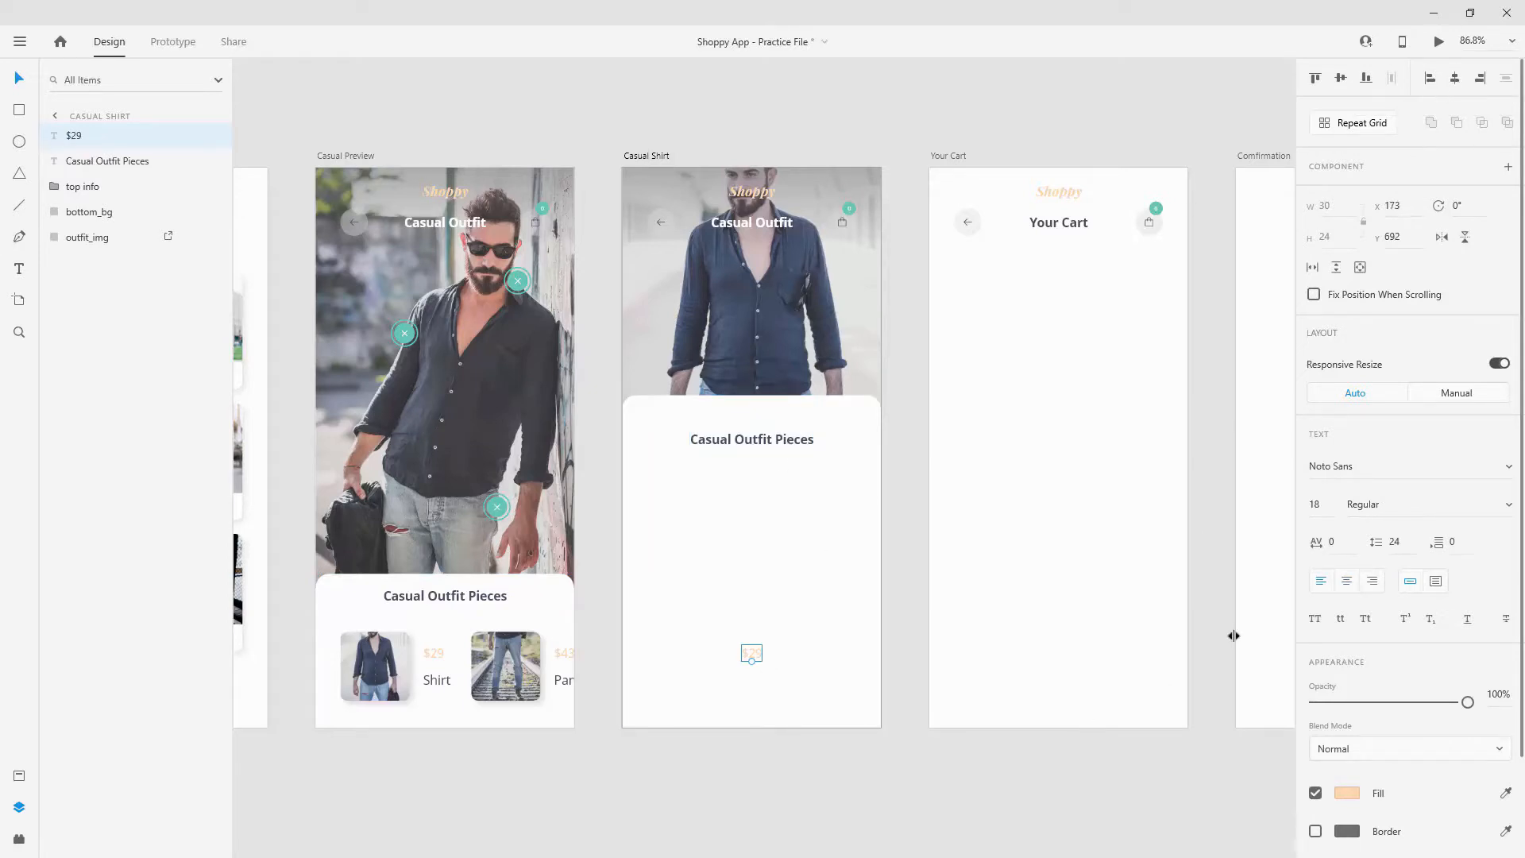
left_click(1348, 580)
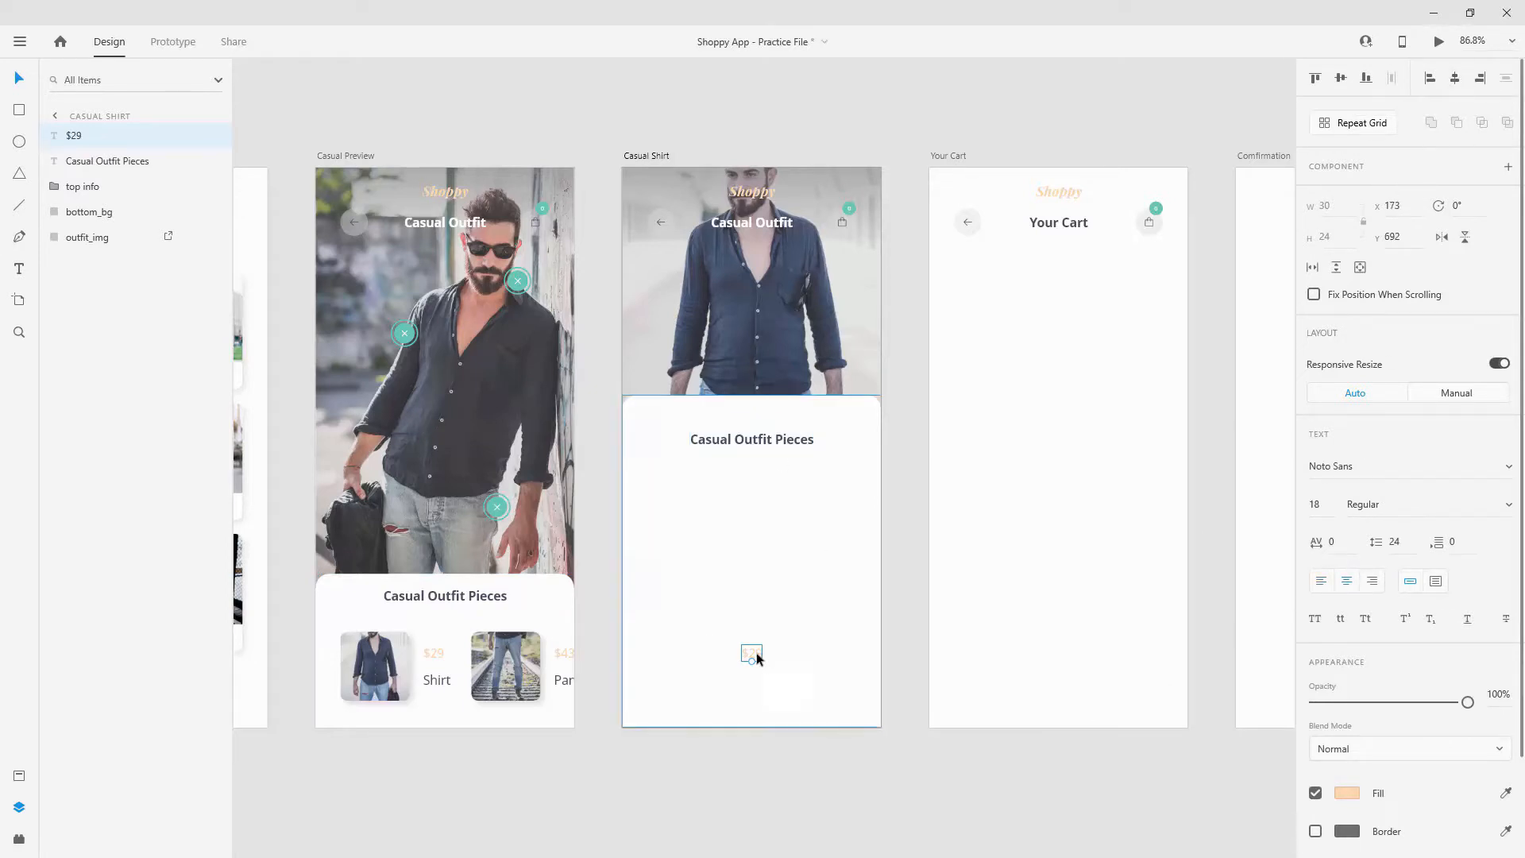
left_click_drag(756, 654, 767, 423)
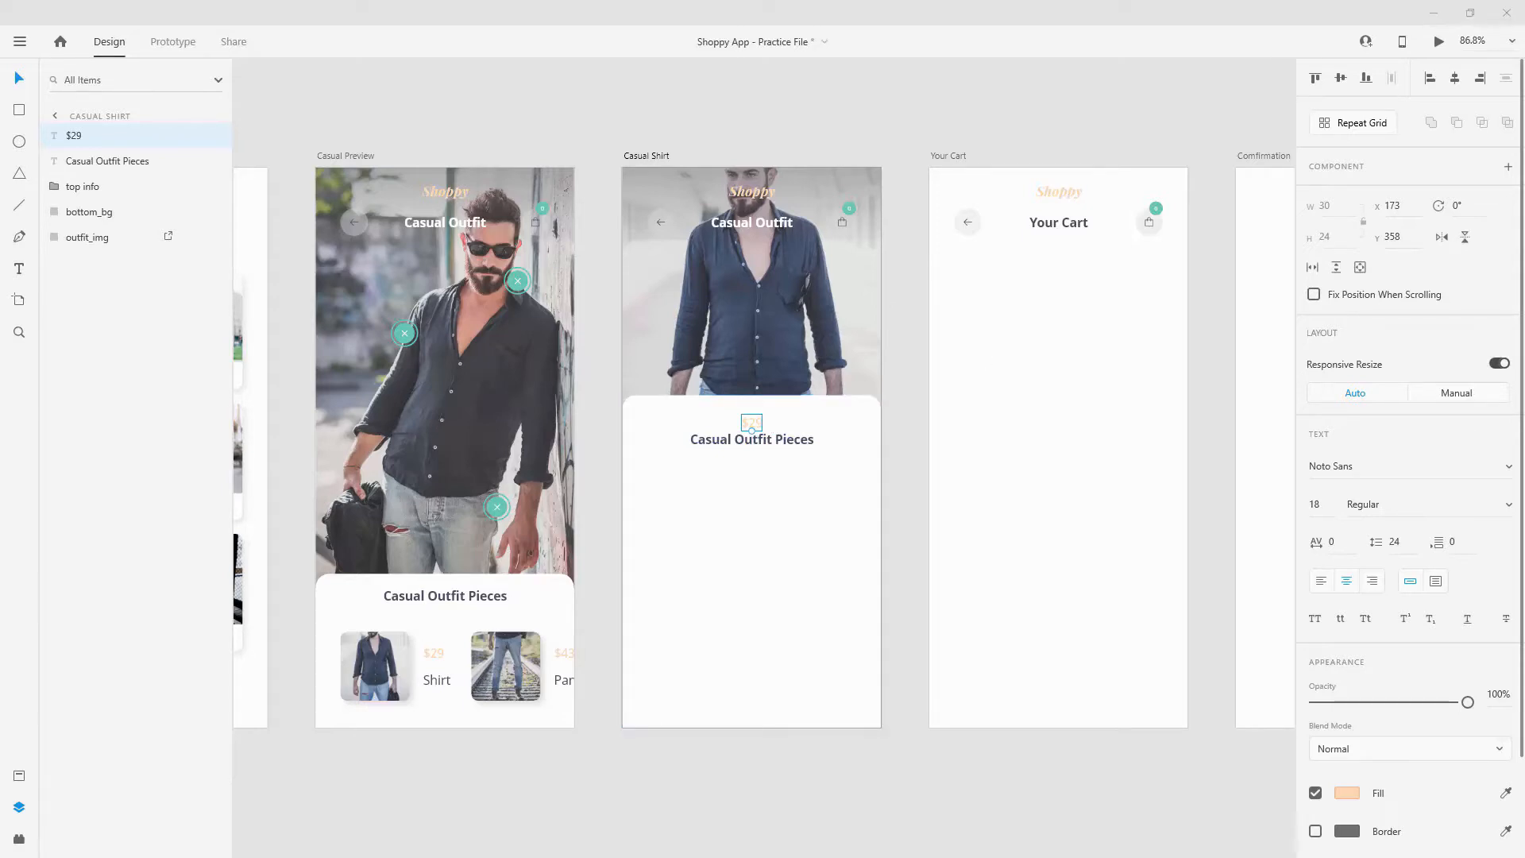
scroll(729, 384, "up", 5)
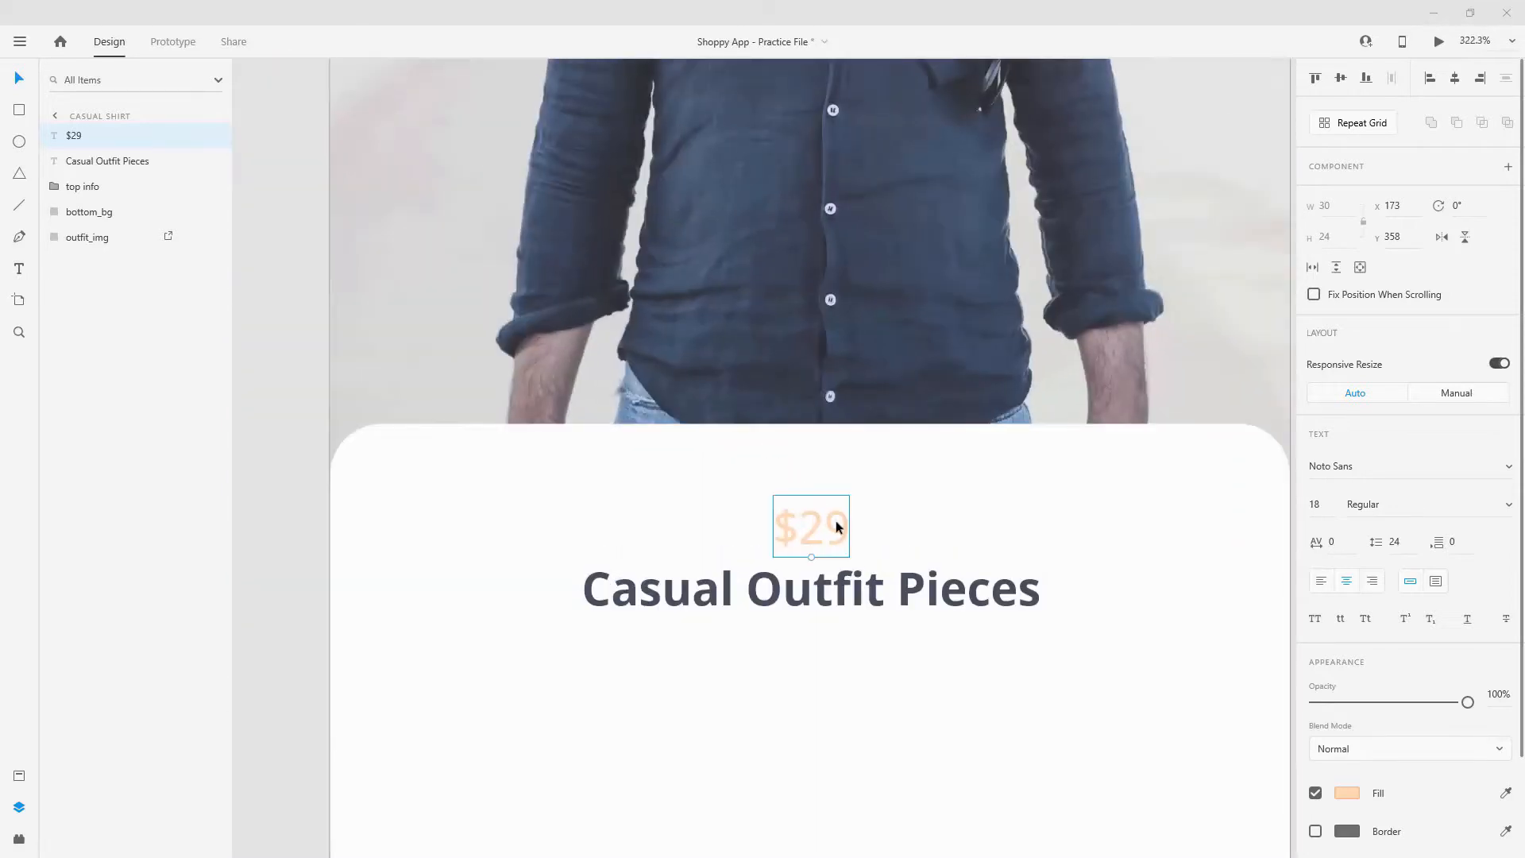
left_click_drag(837, 524, 840, 449)
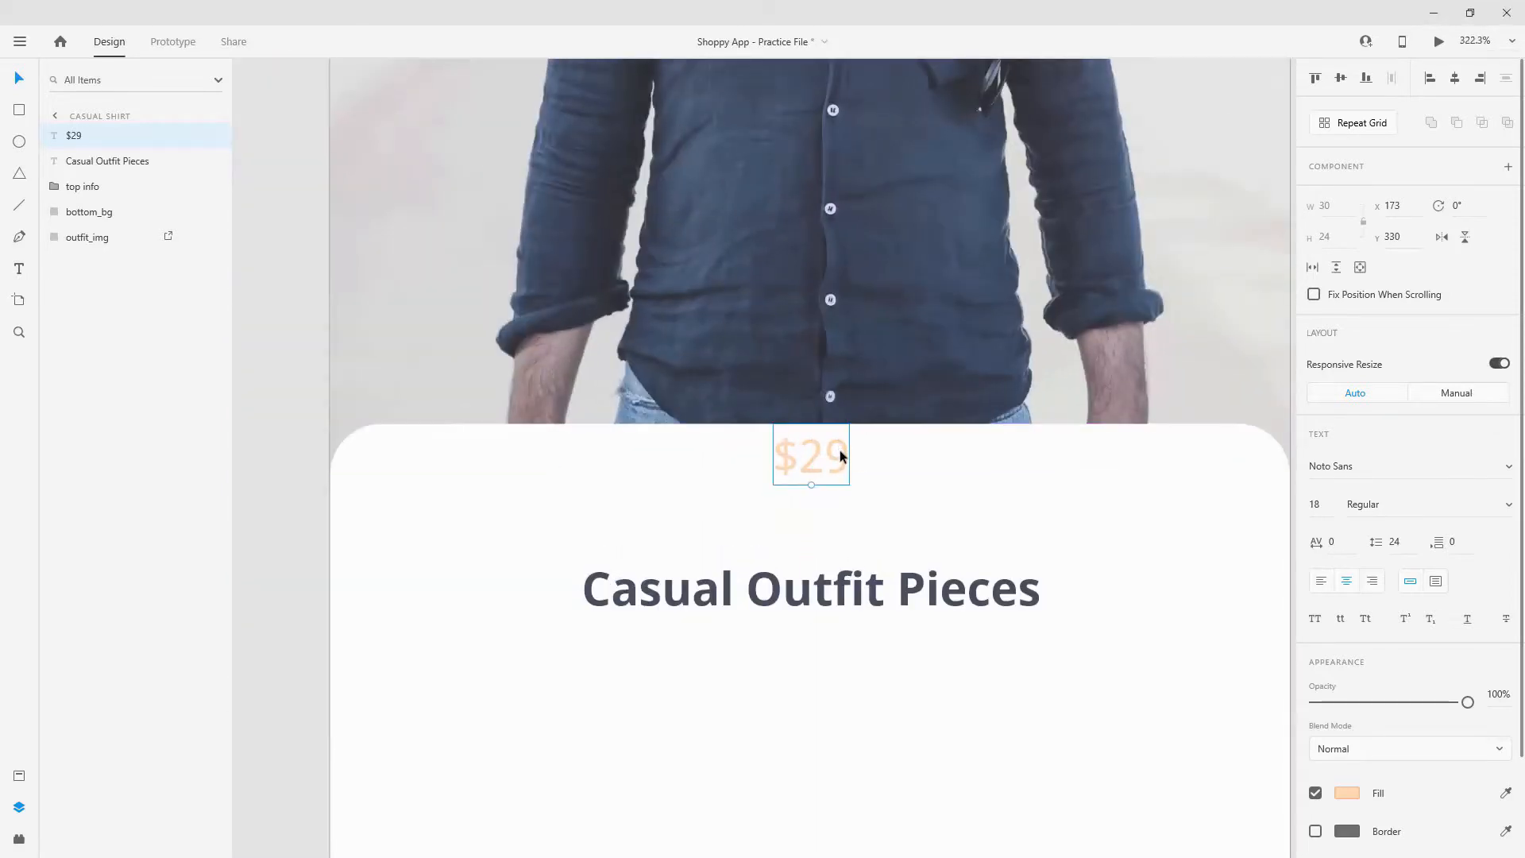
key("shift+Down")
key("shift+Down")
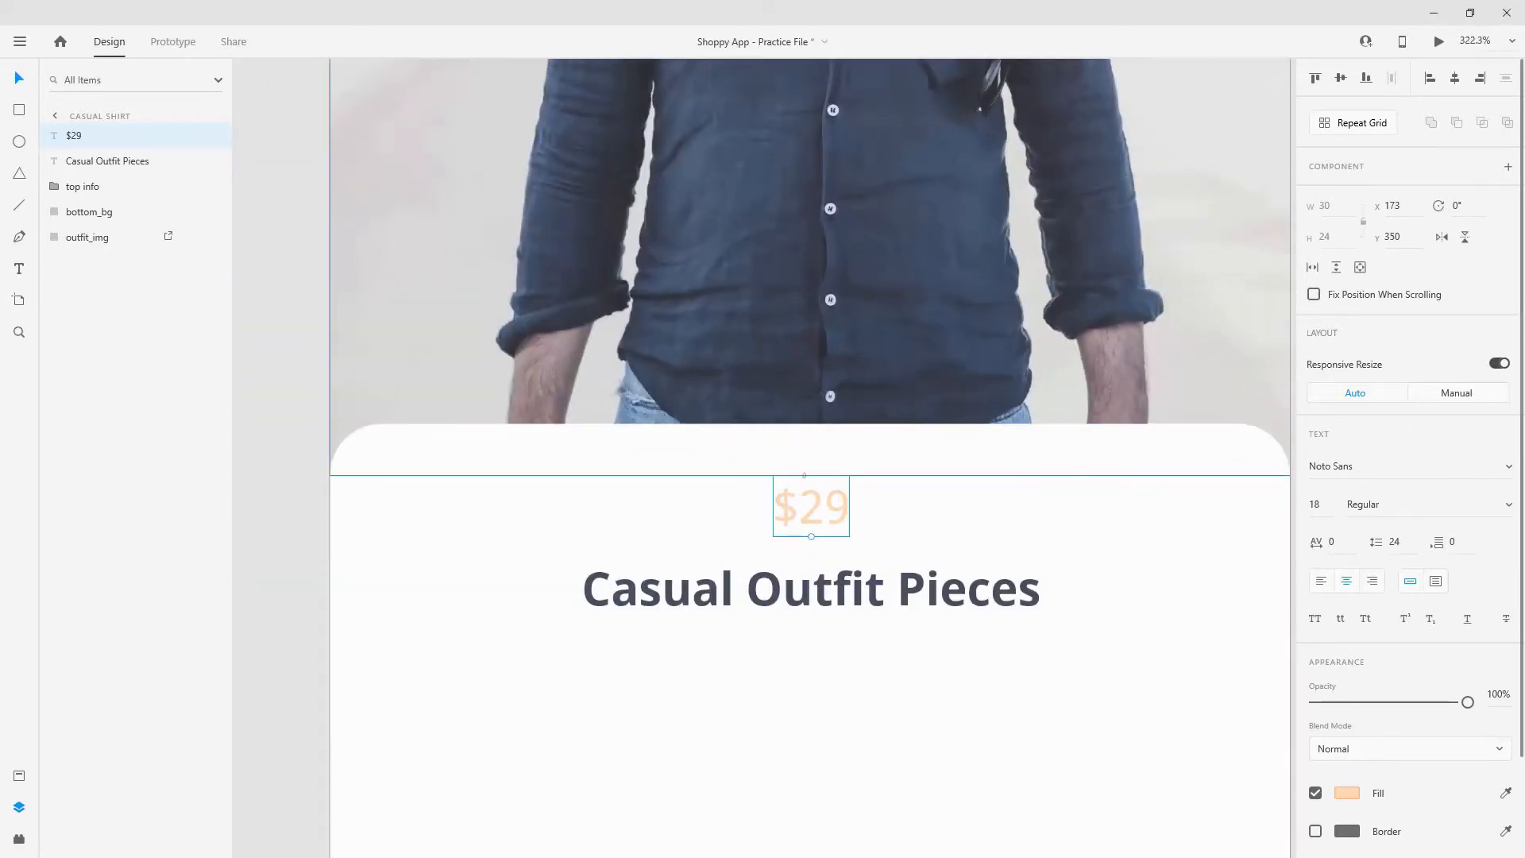
Step: Move the Casual Shirt heading down to Y 394, 20 px below the price, and change its text to "Classic Men's Shirt"
left_click_drag(920, 589, 919, 614)
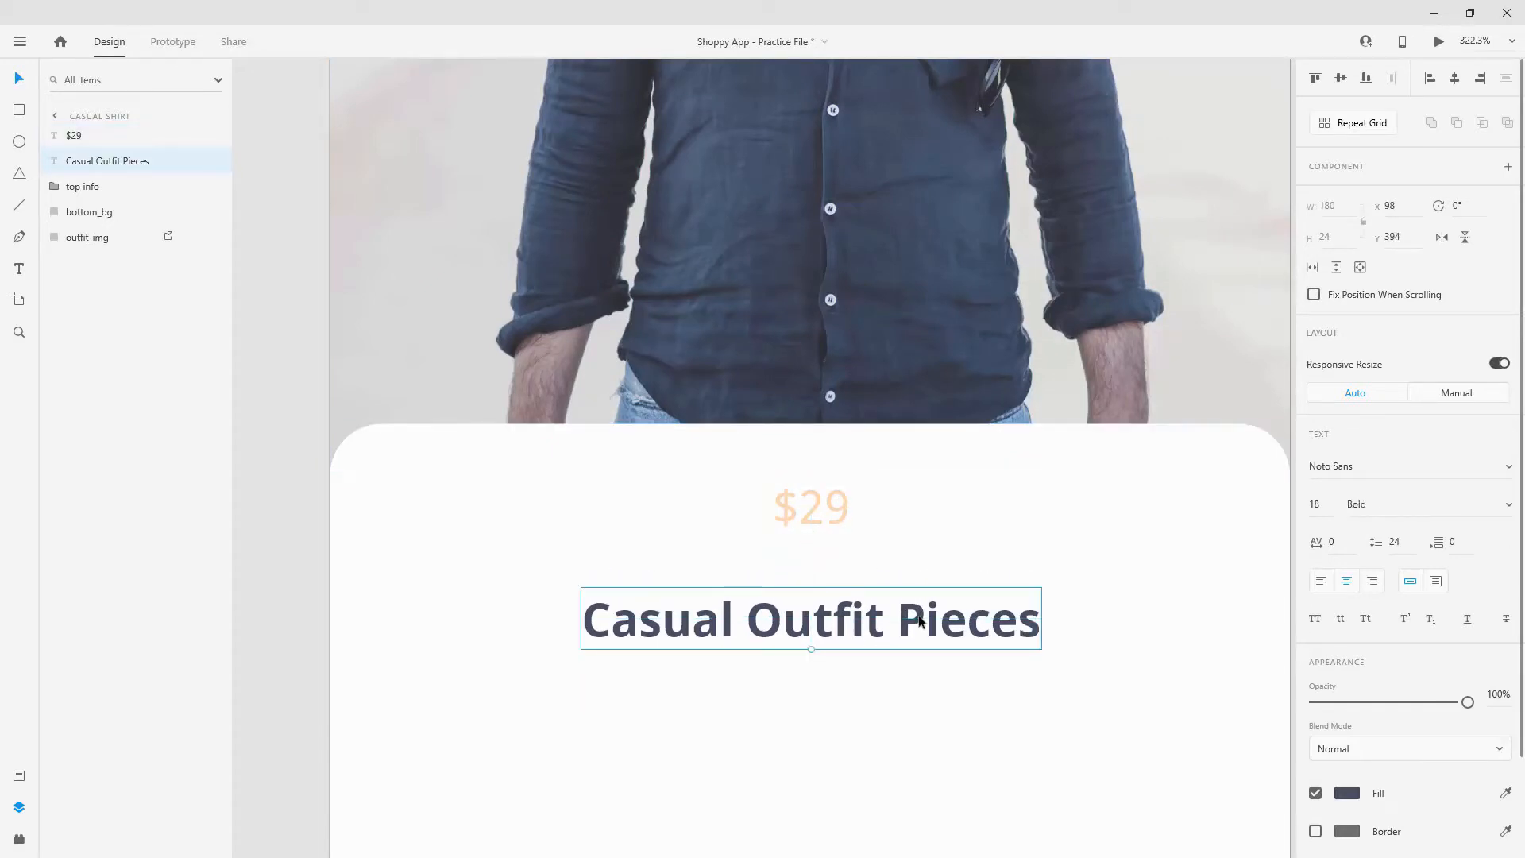
double_click(919, 614)
type("Cla")
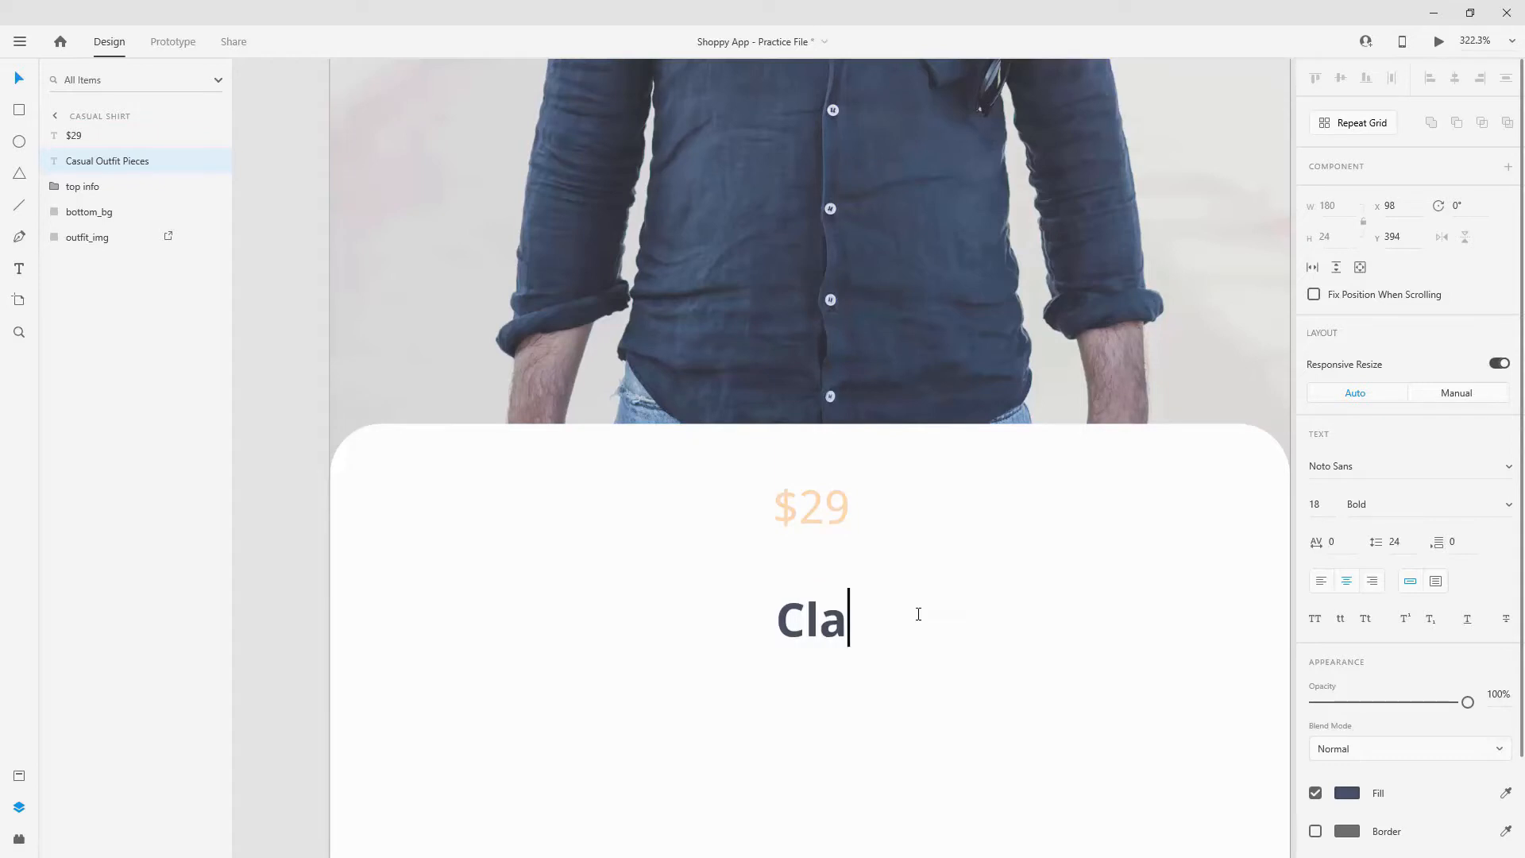
type("ssic Men")
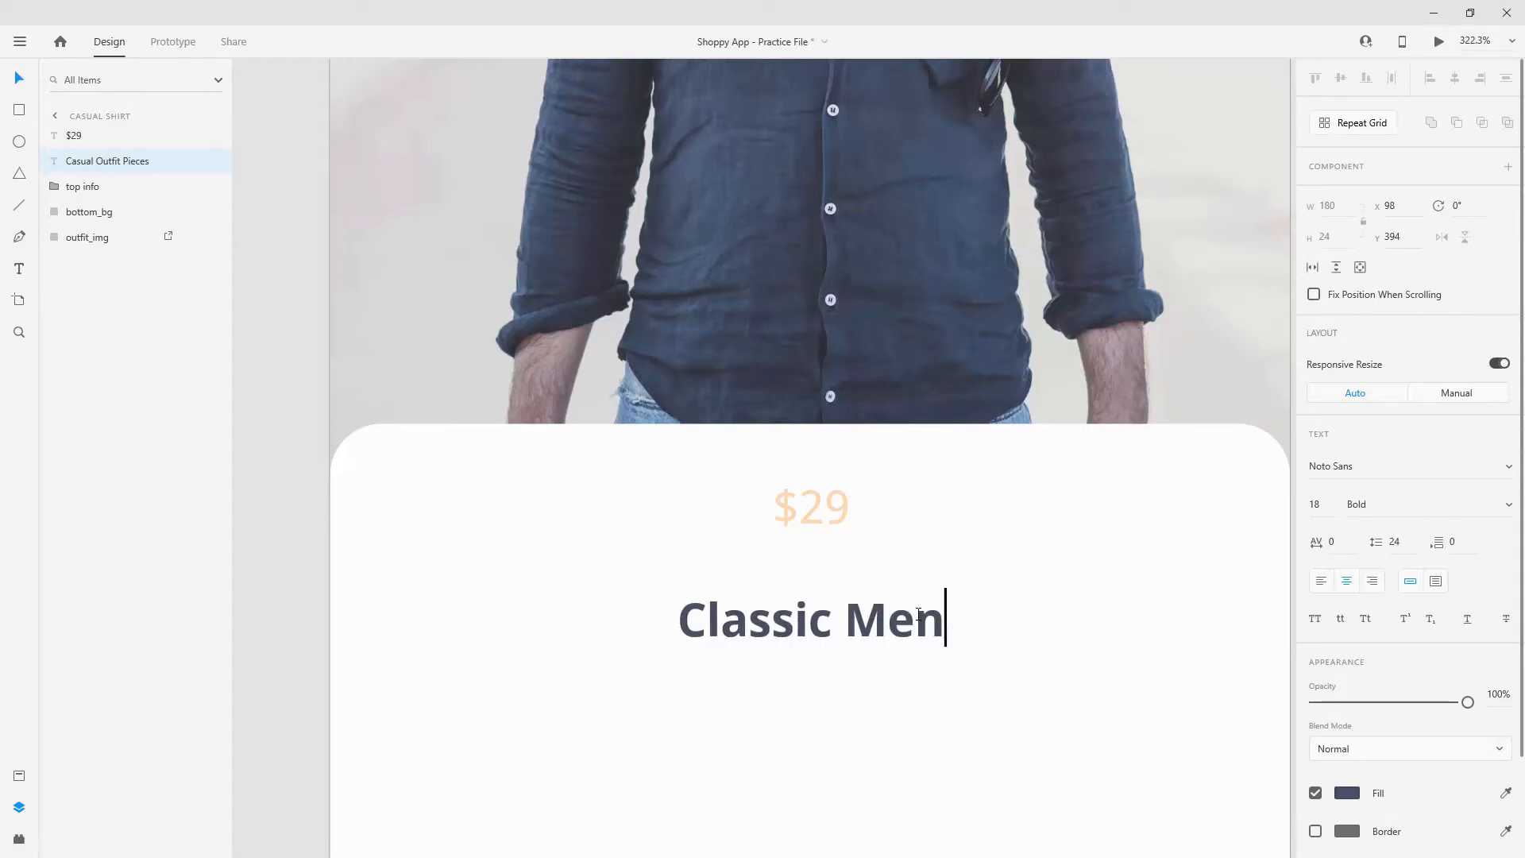
type("'s Shirt")
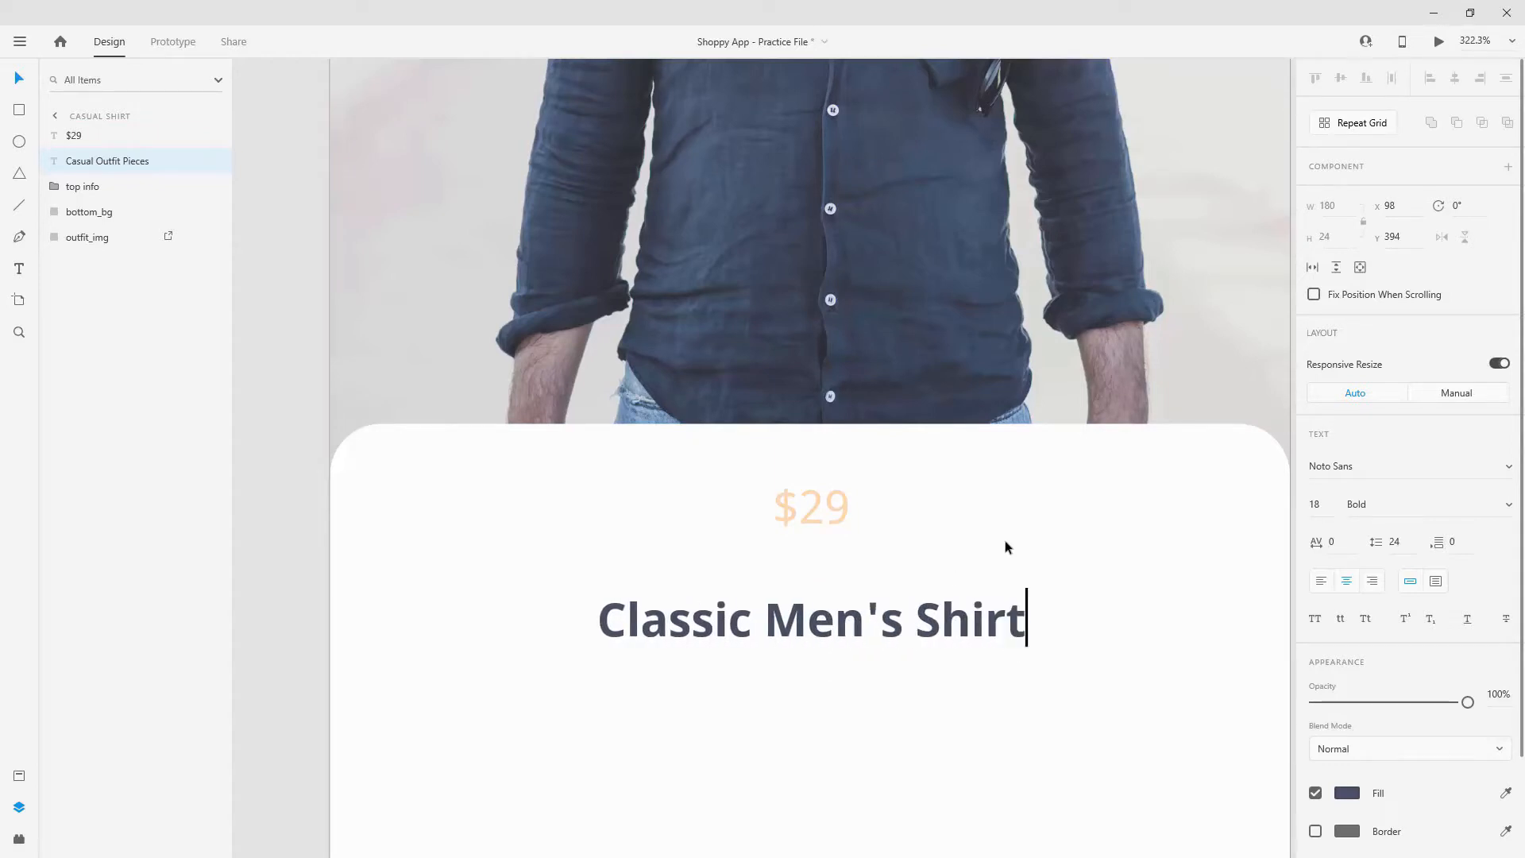
key("Escape")
Step: Duplicate the Classic Men's Shirt title, place the copy beneath it at Y 438, and apply the Noto Sans 12pt character style
scroll(980, 502, "down", 4)
scroll(980, 502, "down", 1)
key("ctrl+d")
left_click_drag(969, 510, 961, 560)
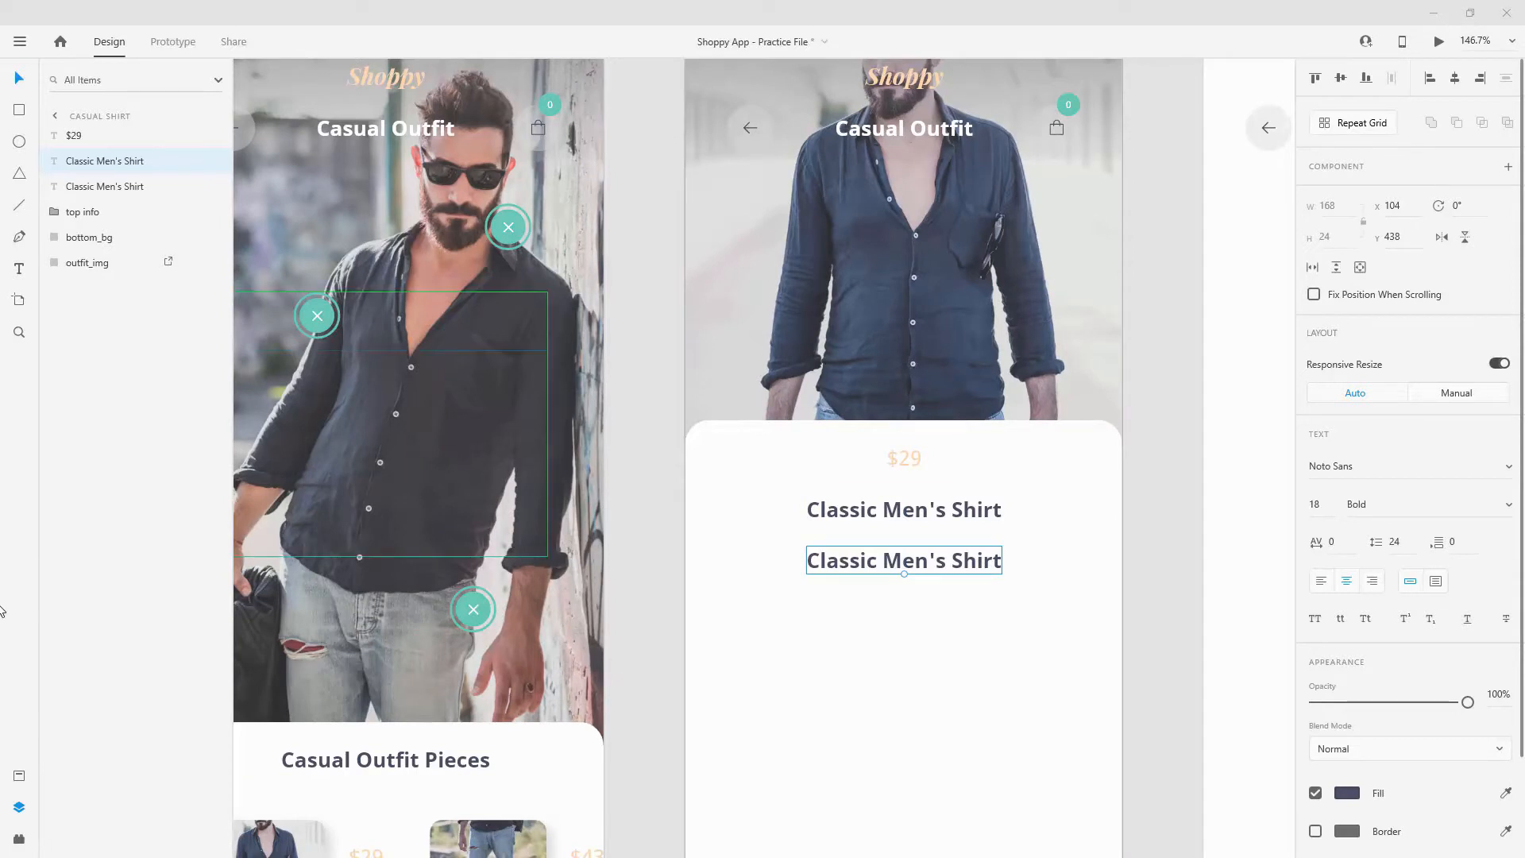
left_click(17, 772)
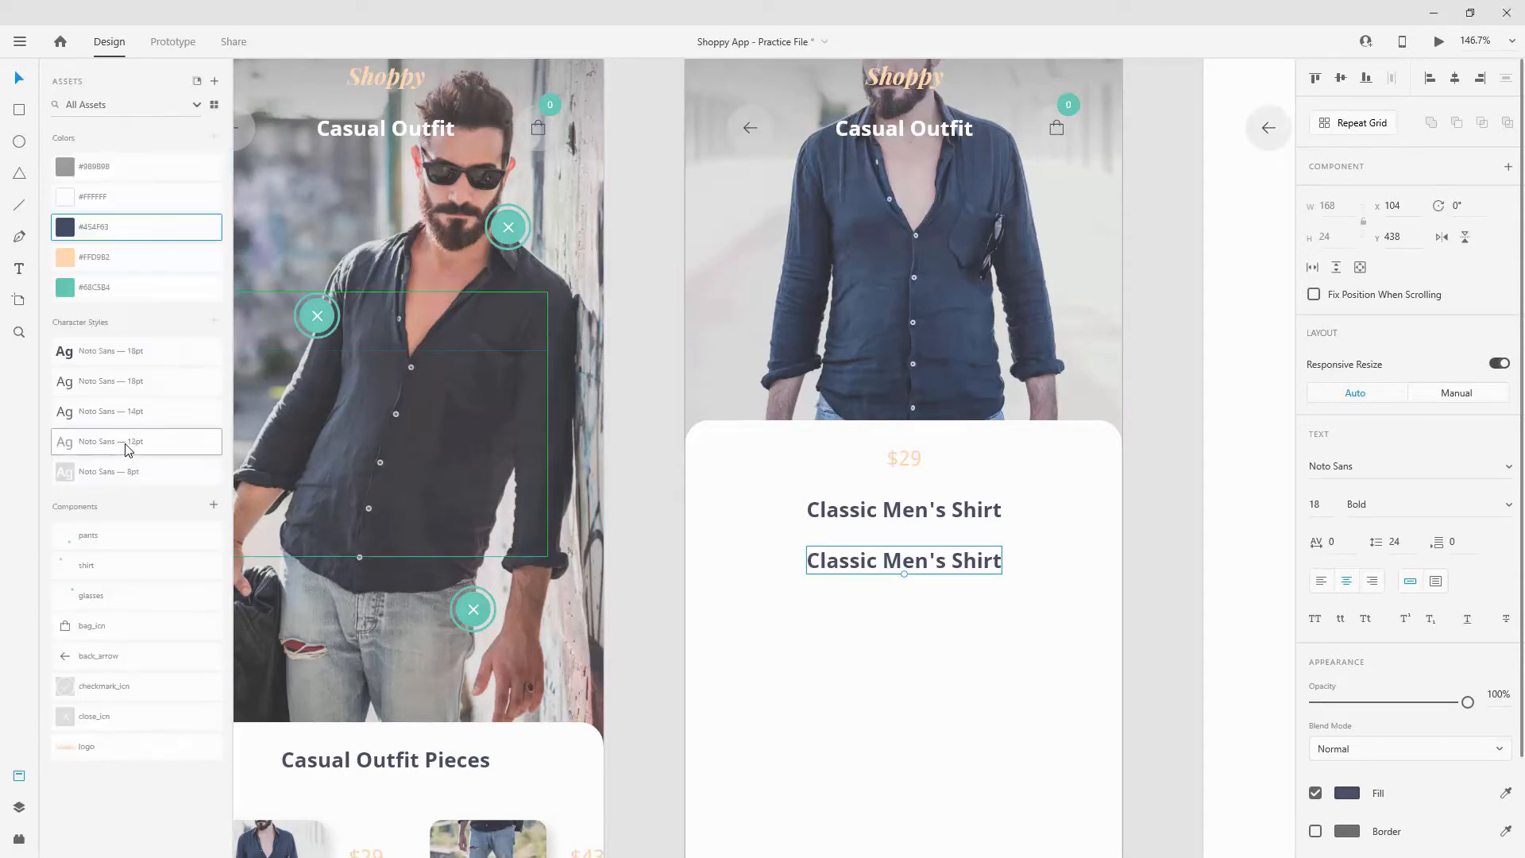
left_click(127, 446)
Step: Examine the product description in the glasses component's clicked state on Casual Preview, and return the component to Default State
key("ctrl+0")
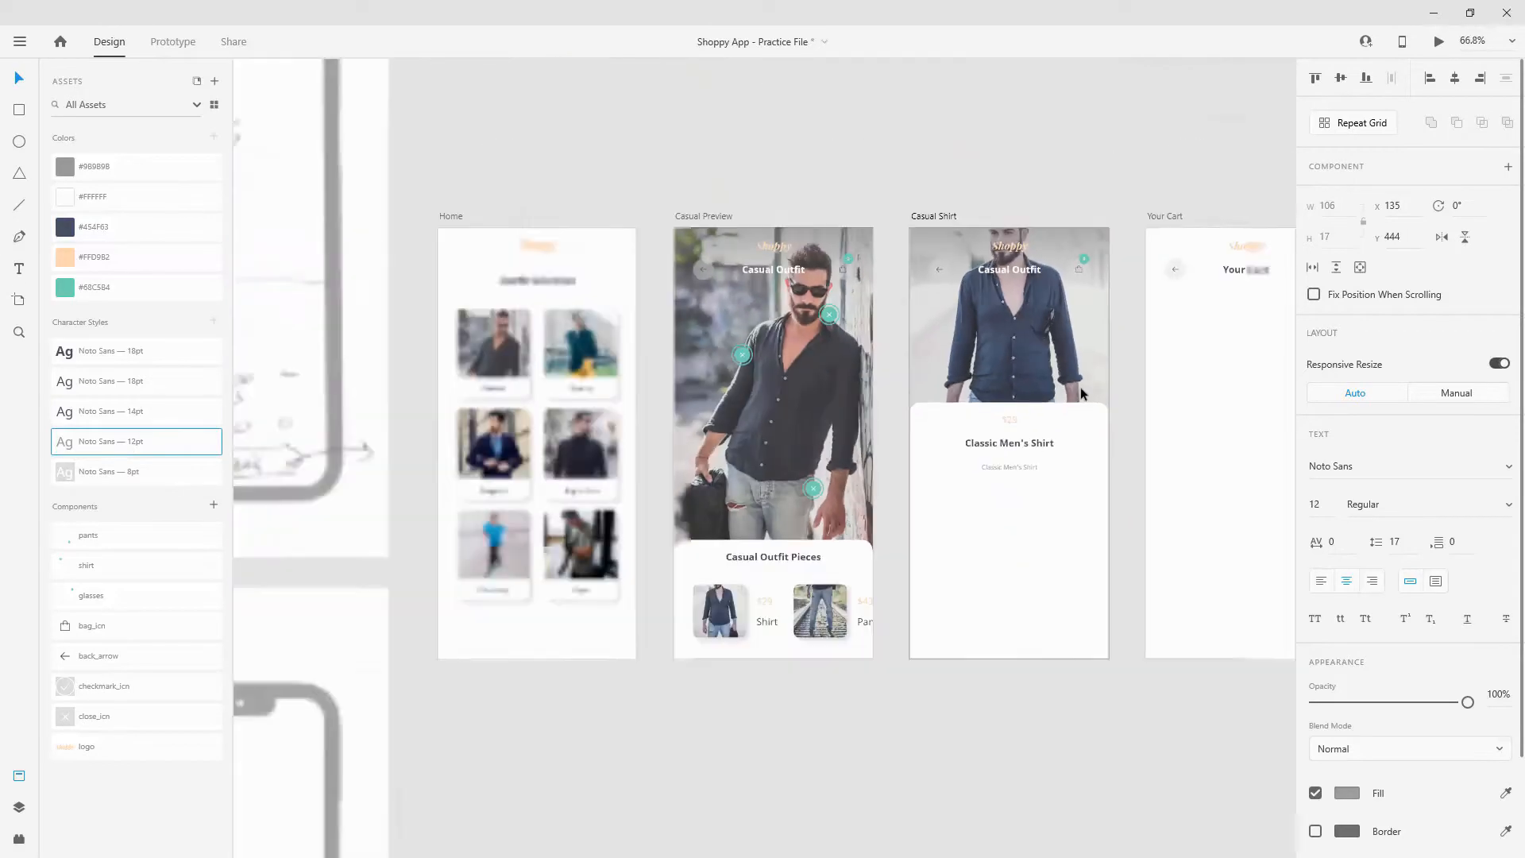
left_click(828, 327)
left_click(1408, 230)
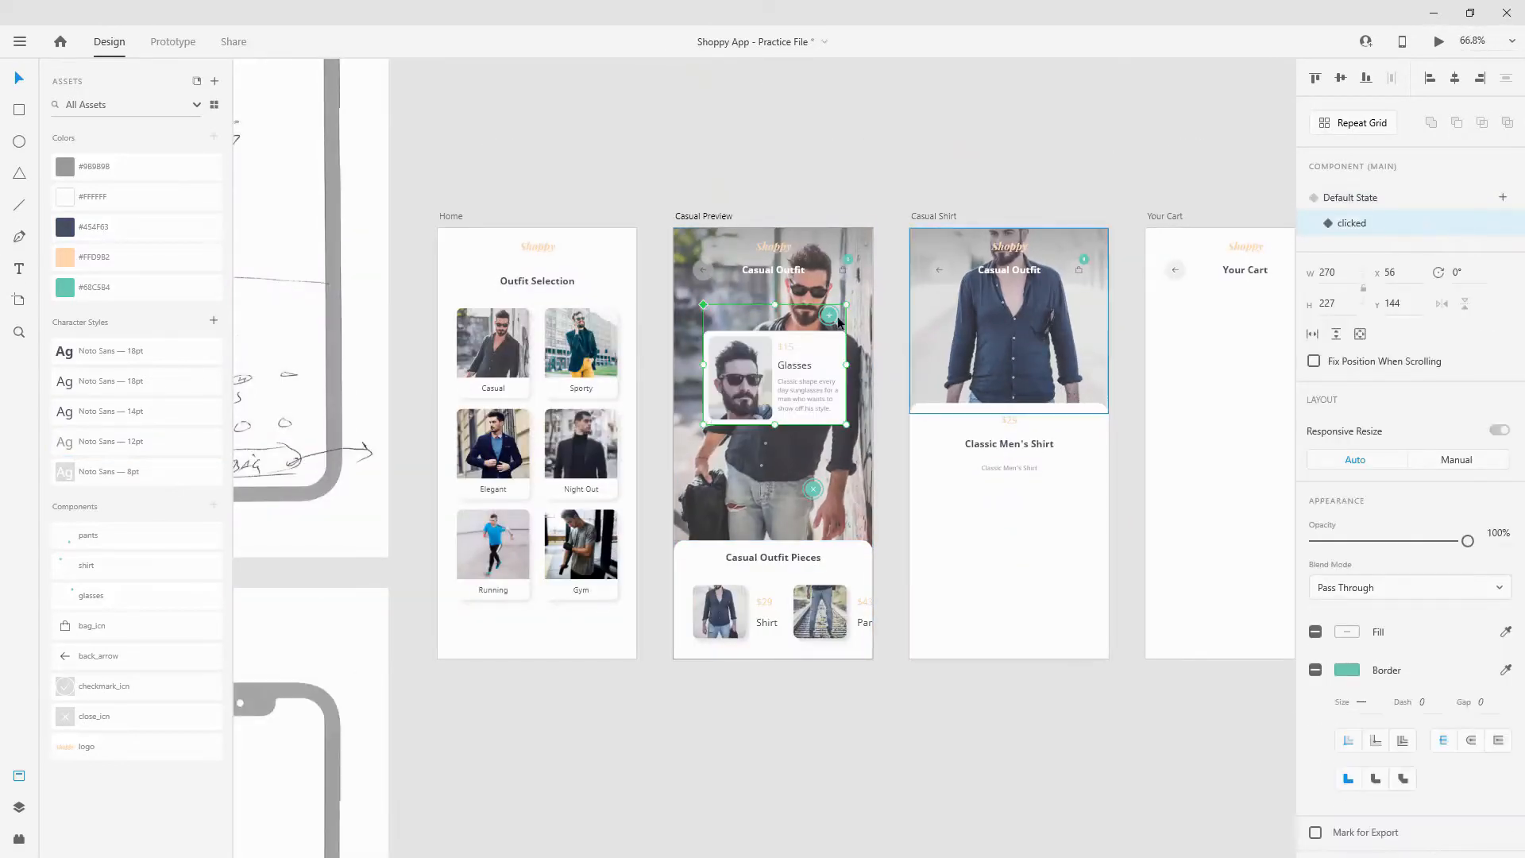
scroll(802, 342, "up", 7)
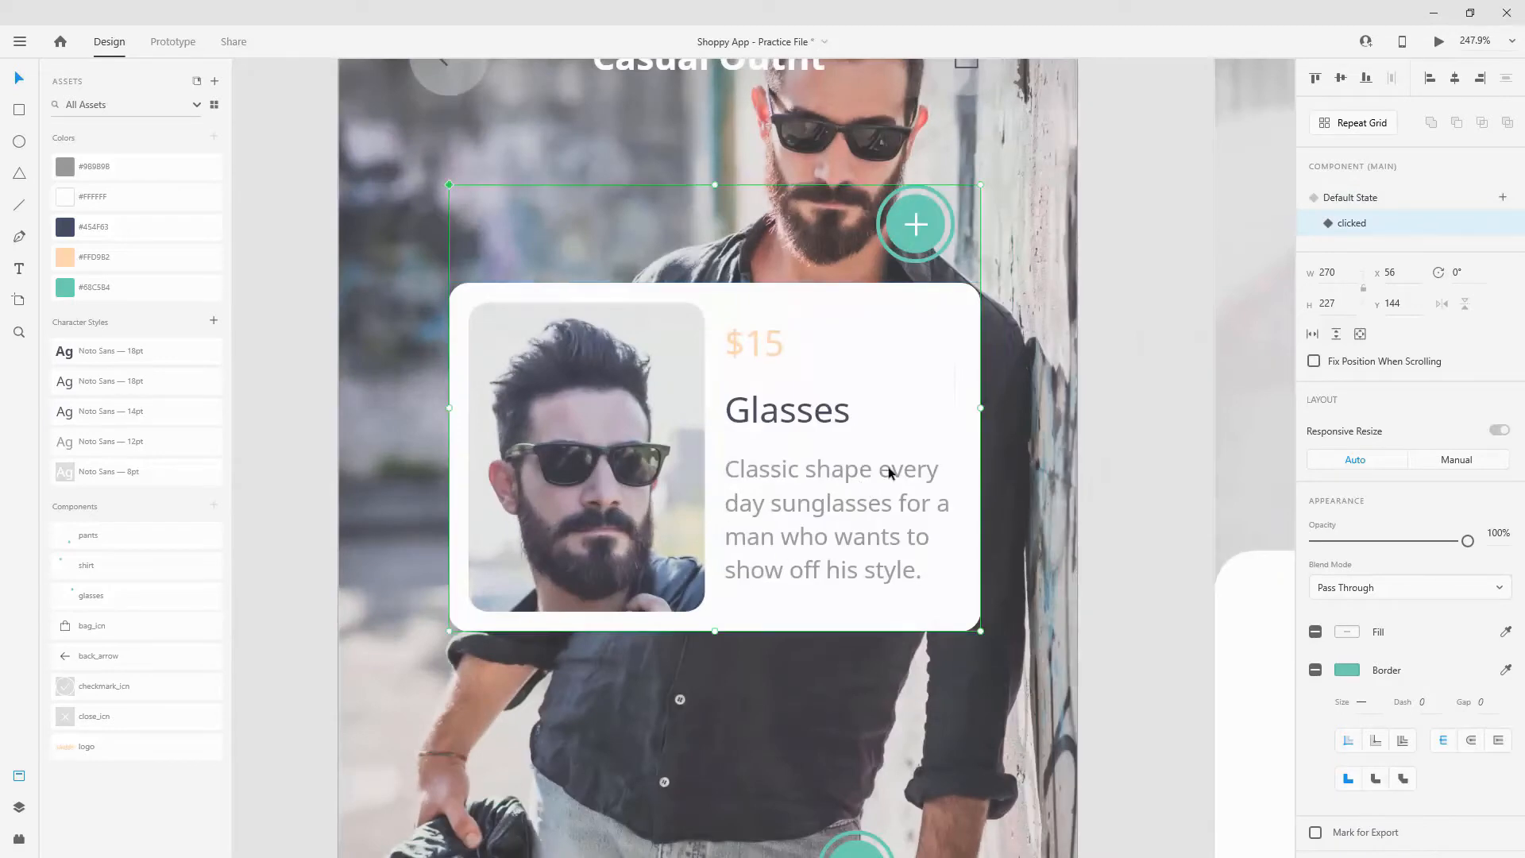
left_click(1350, 197)
scroll(418, 389, "down", 6)
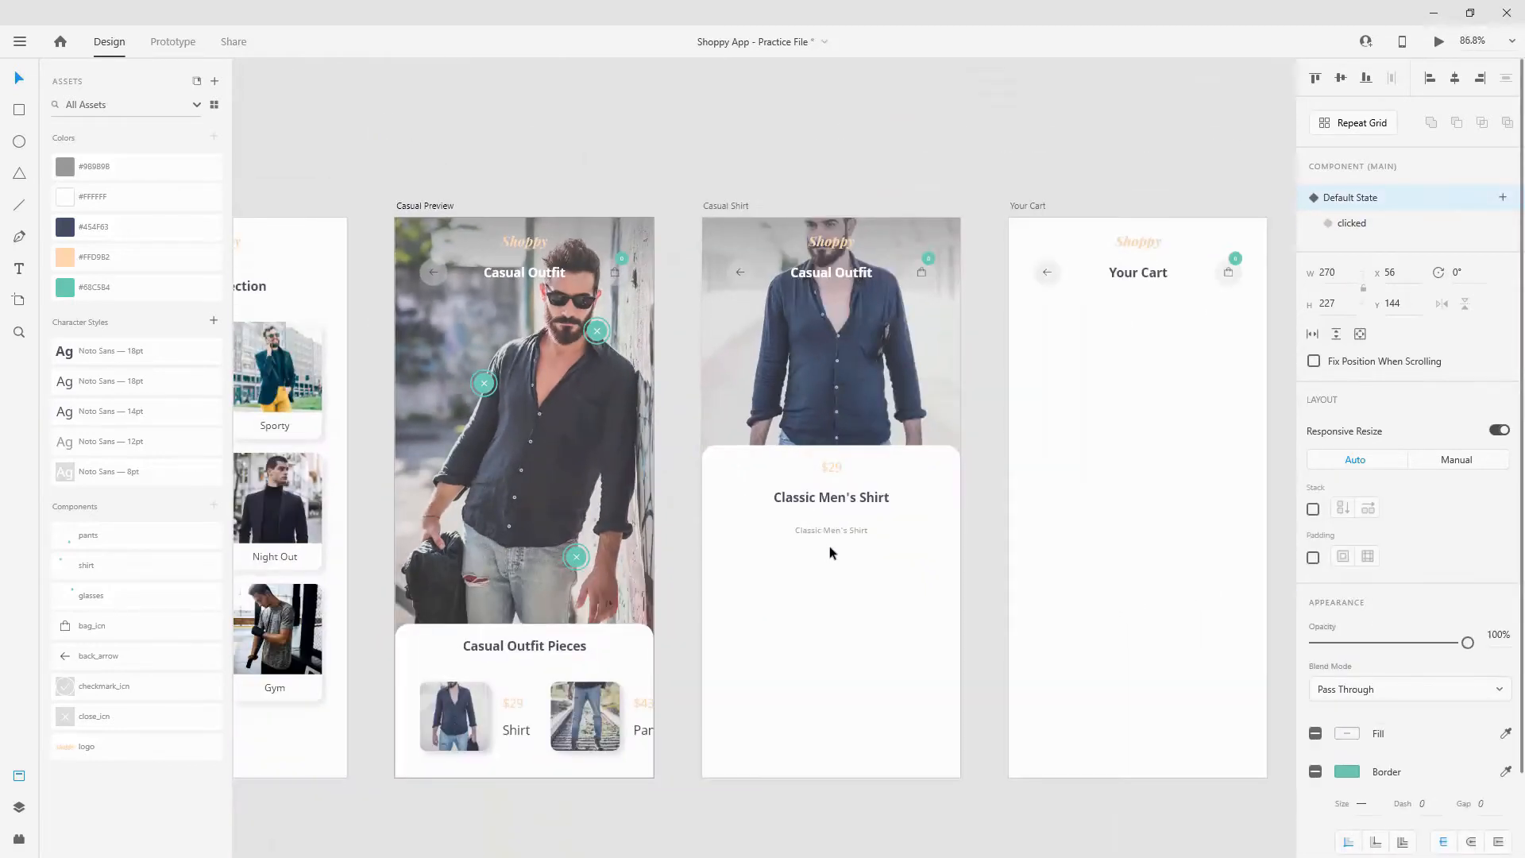
Step: Replace the grey text with a four-line description from "Elegant shirt for every day use." to "without the need of ironing." and move it to Y 438
scroll(830, 550, "up", 7)
left_click(873, 489)
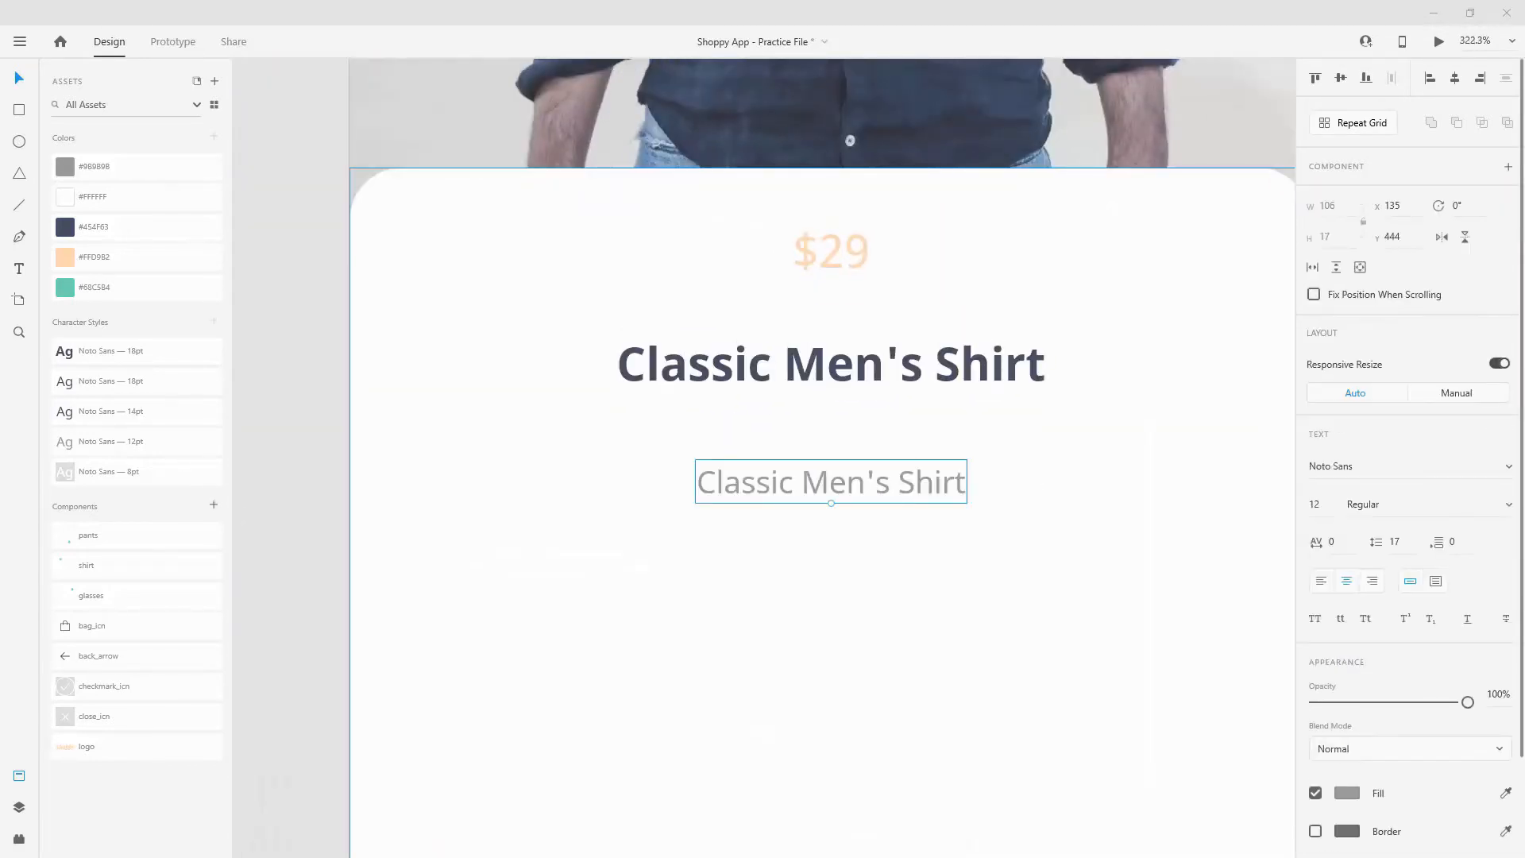
double_click(932, 484)
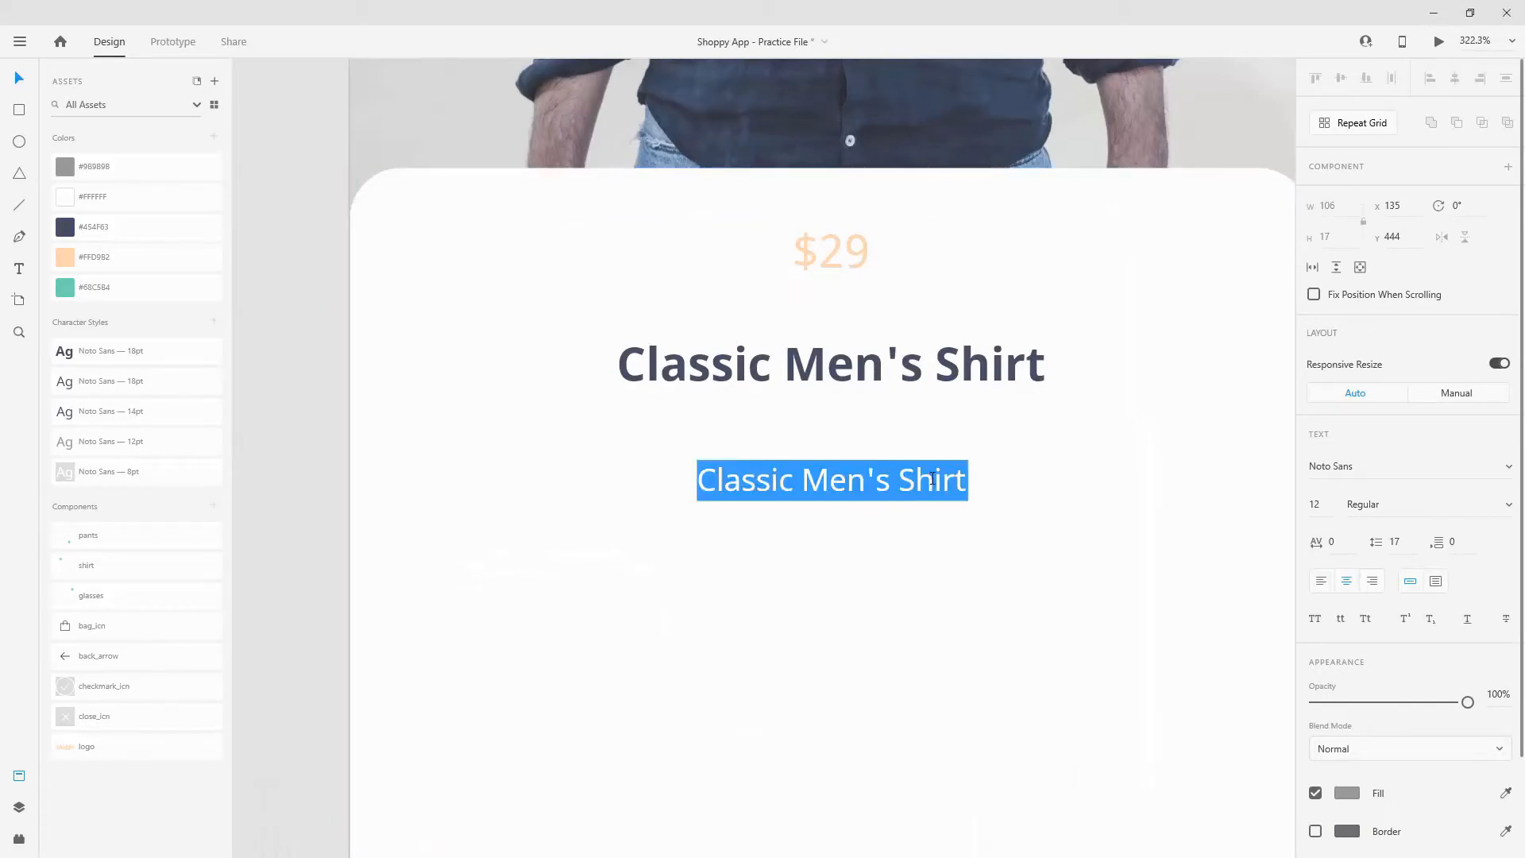
type("Elegant shirt for every day use. Perfect for special occasions as well. Full cotton with custom stiches crafted for perfect fit, without the need of ironing.")
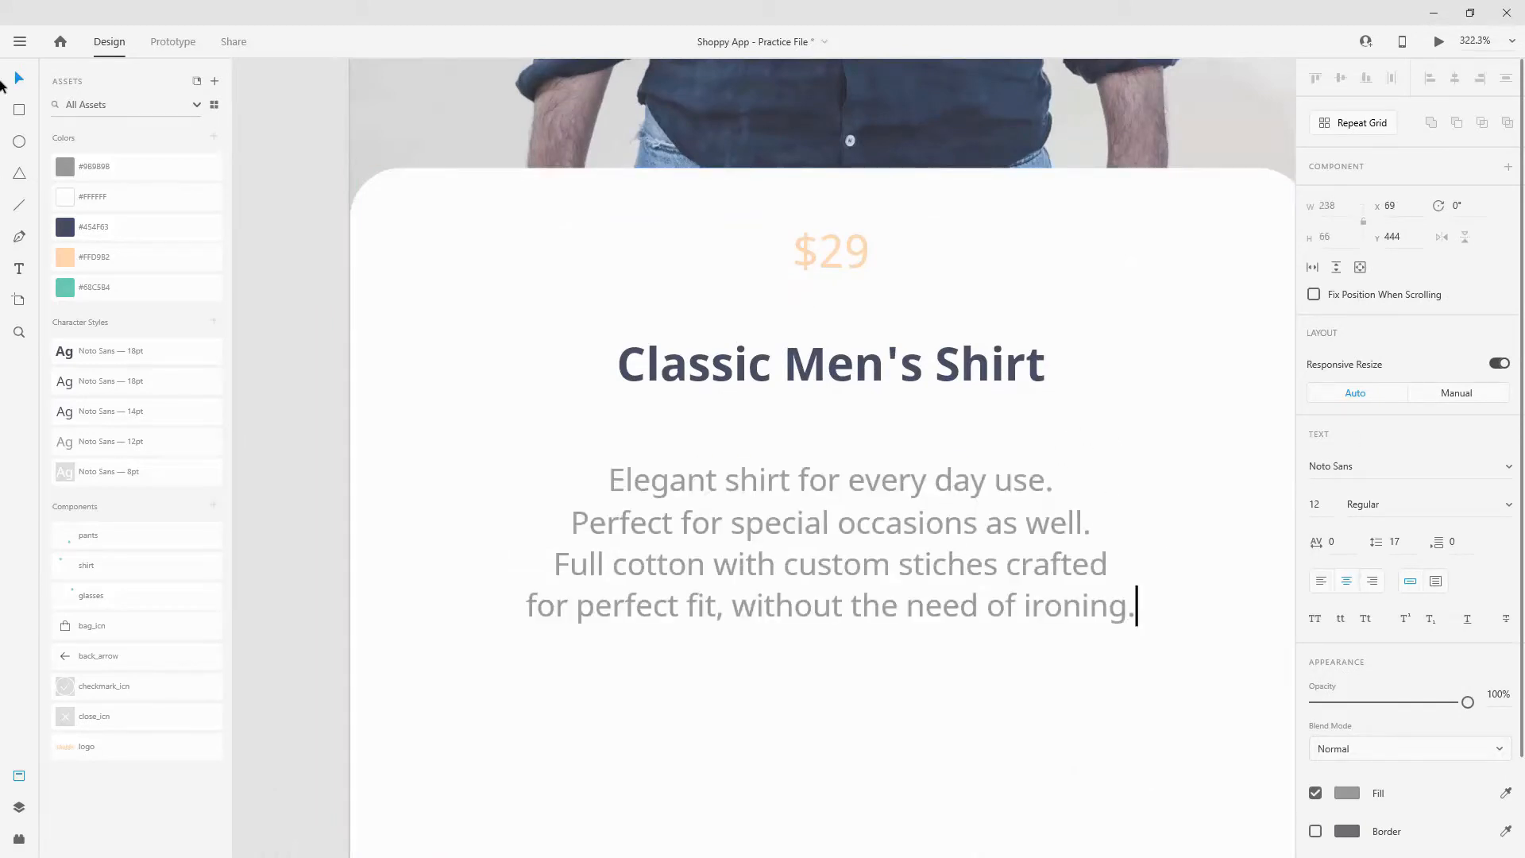
key("Escape")
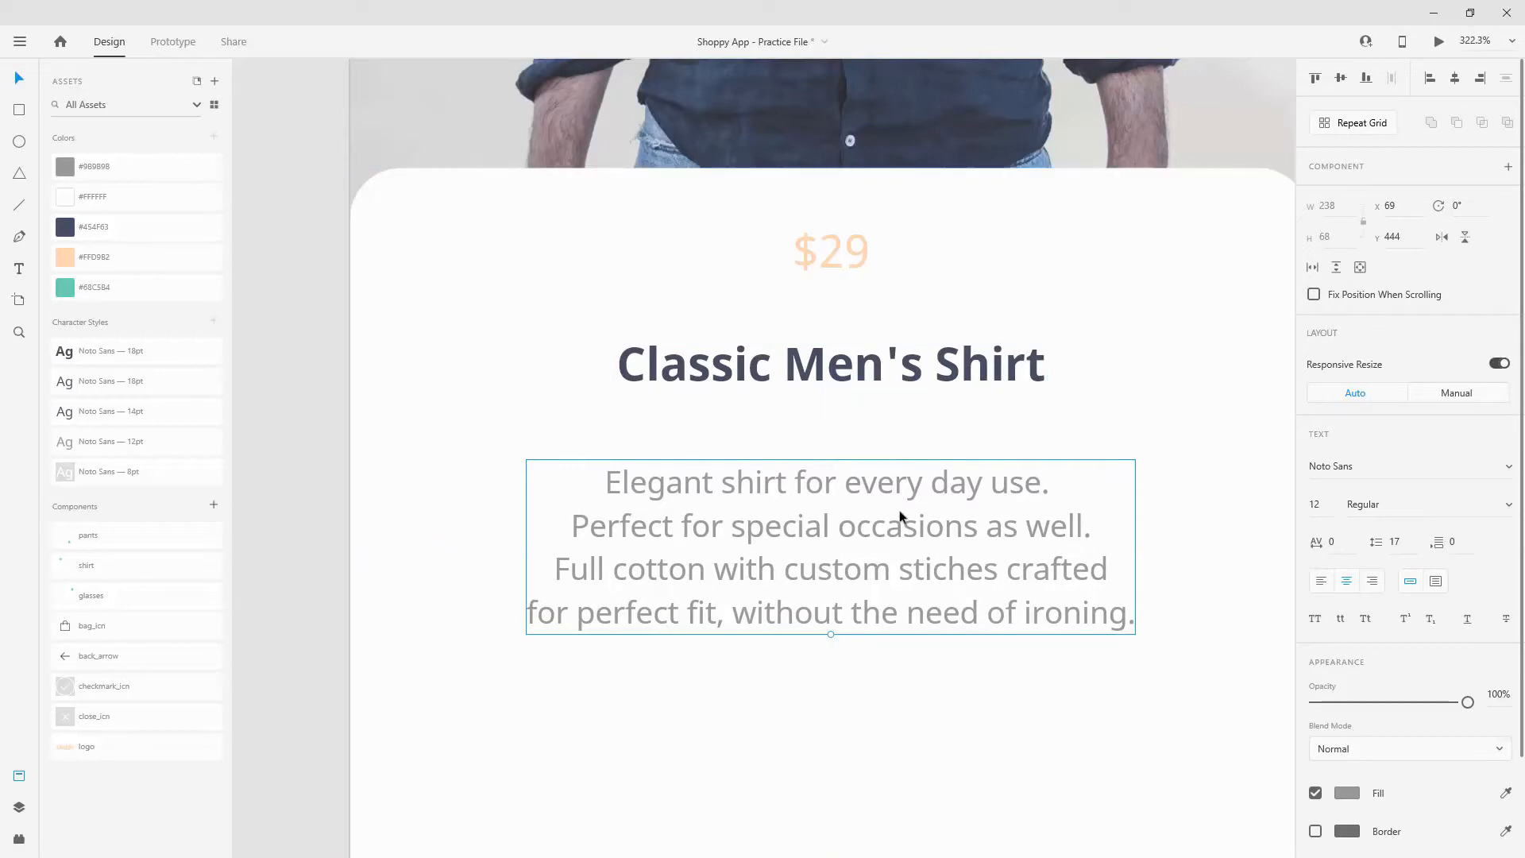
left_click_drag(903, 517, 902, 499)
Step: Duplicate the Classic Men's Shirt title below the description at Y 526 and change the copy's text to "Choose Size"
scroll(869, 453, "down", 5)
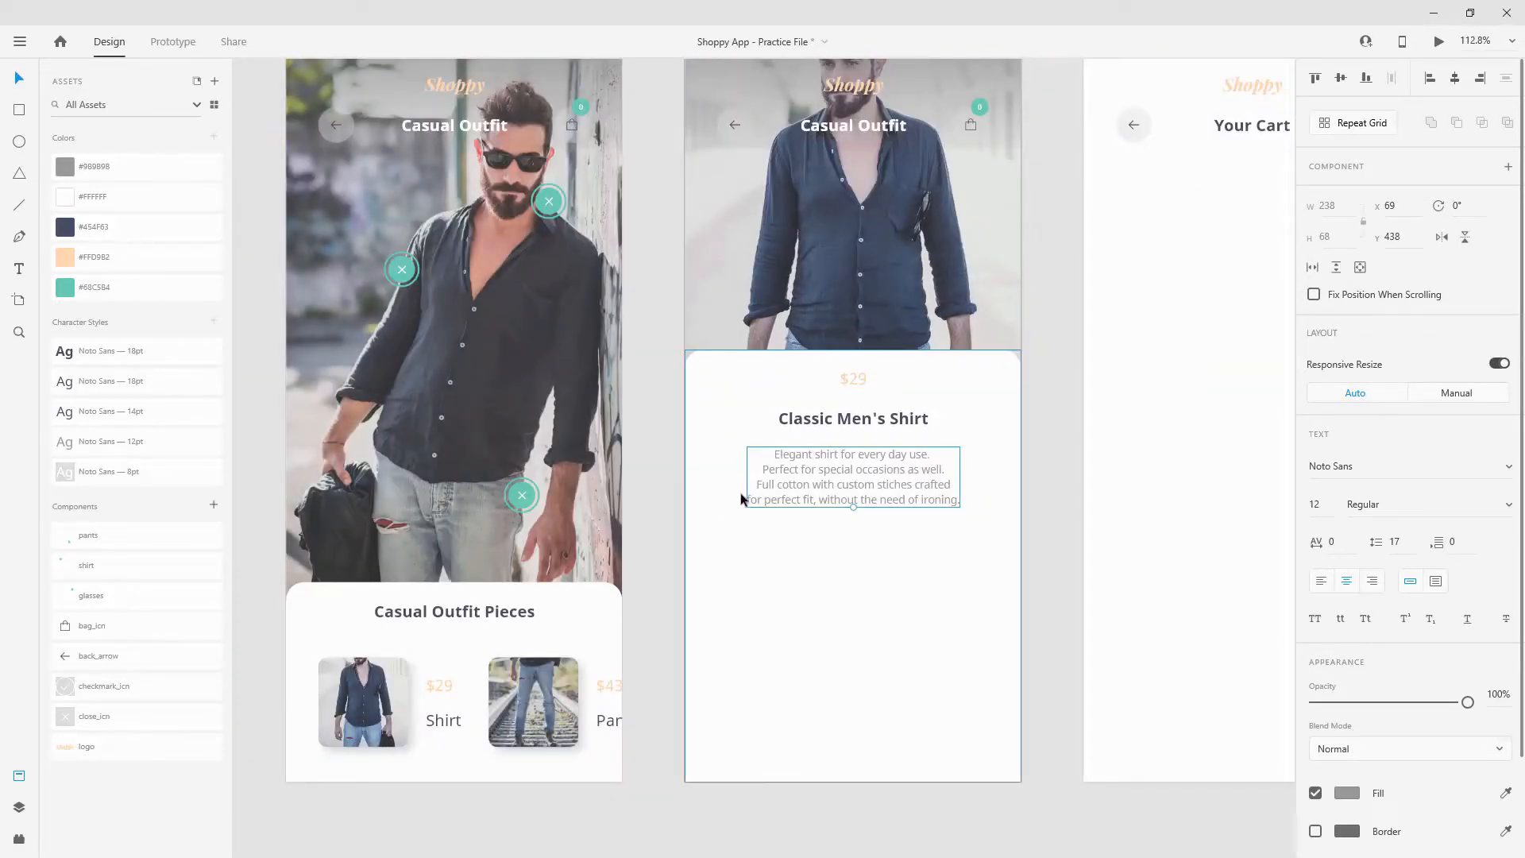
left_click(851, 418)
left_click_drag(851, 419, 871, 536)
double_click(868, 537)
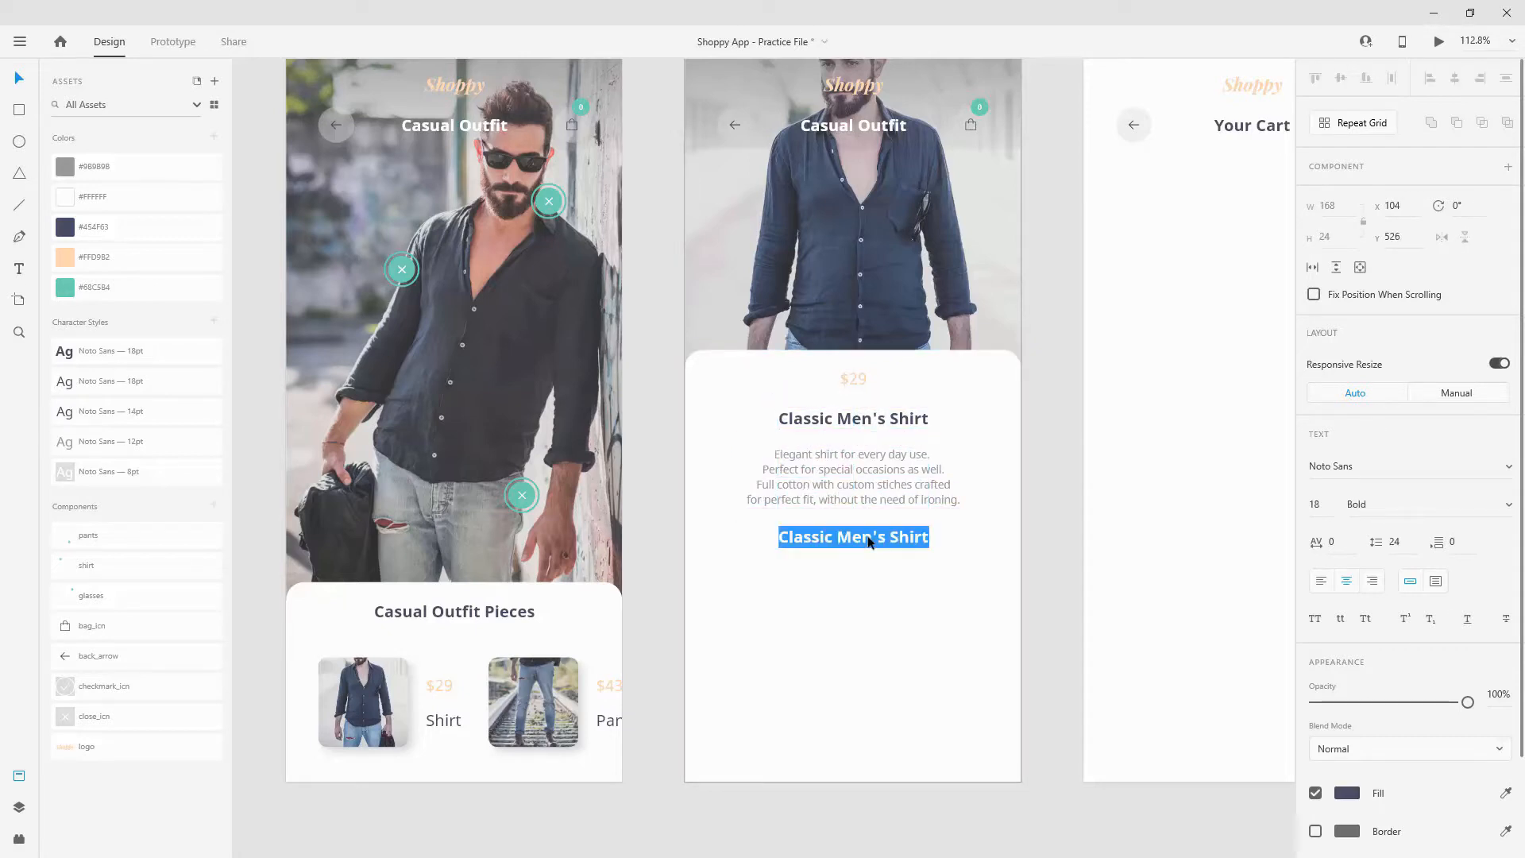
type("Choose Size")
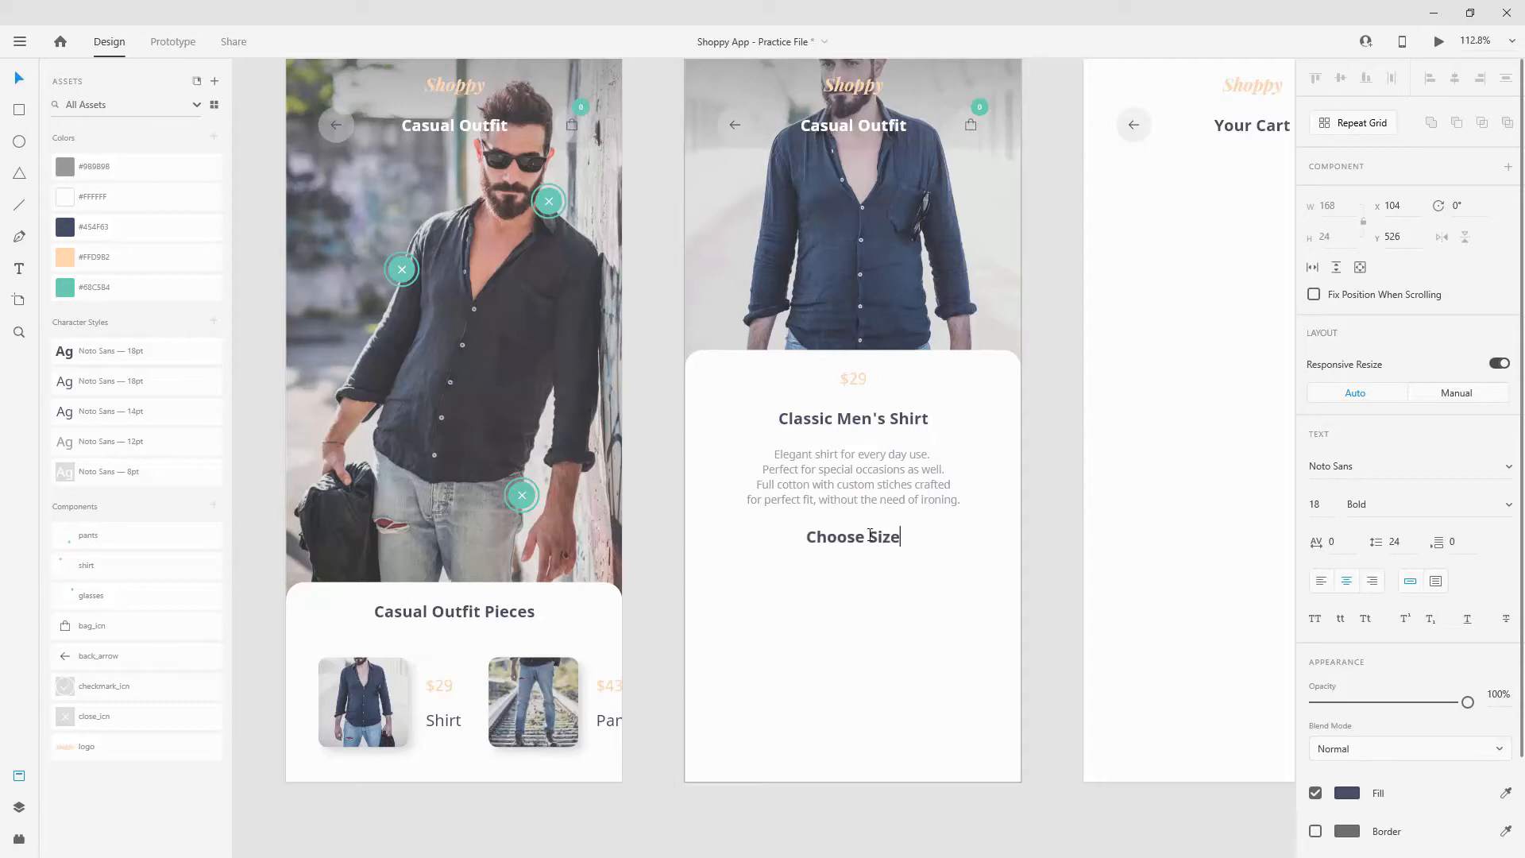
key("Escape")
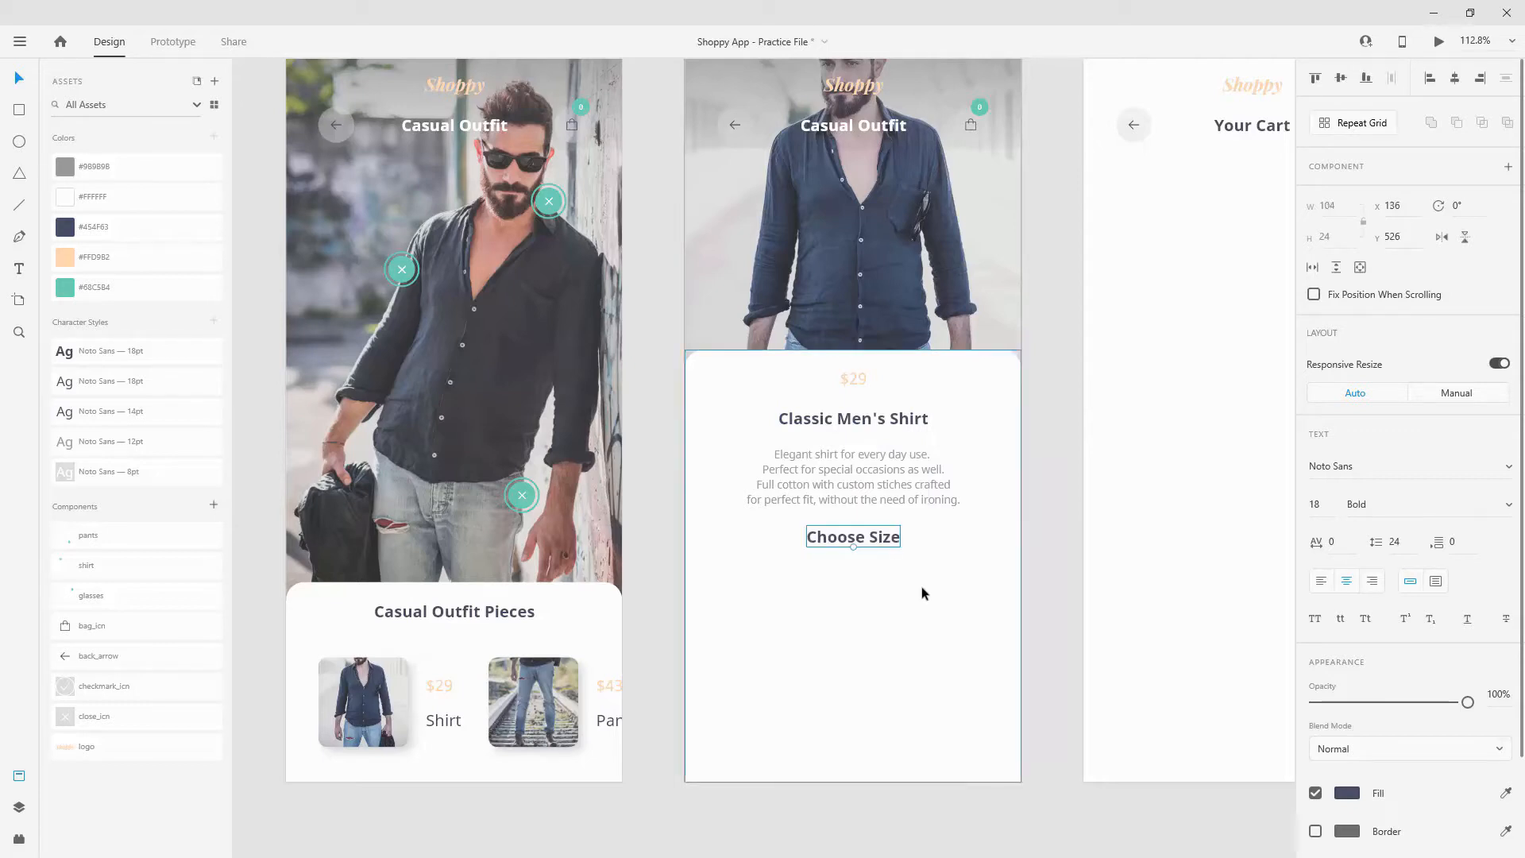
Step: Duplicate the Choose Size heading beneath it at Y 605 and change the copy's text to "Choose Color"
left_click_drag(874, 538, 866, 614)
double_click(866, 614)
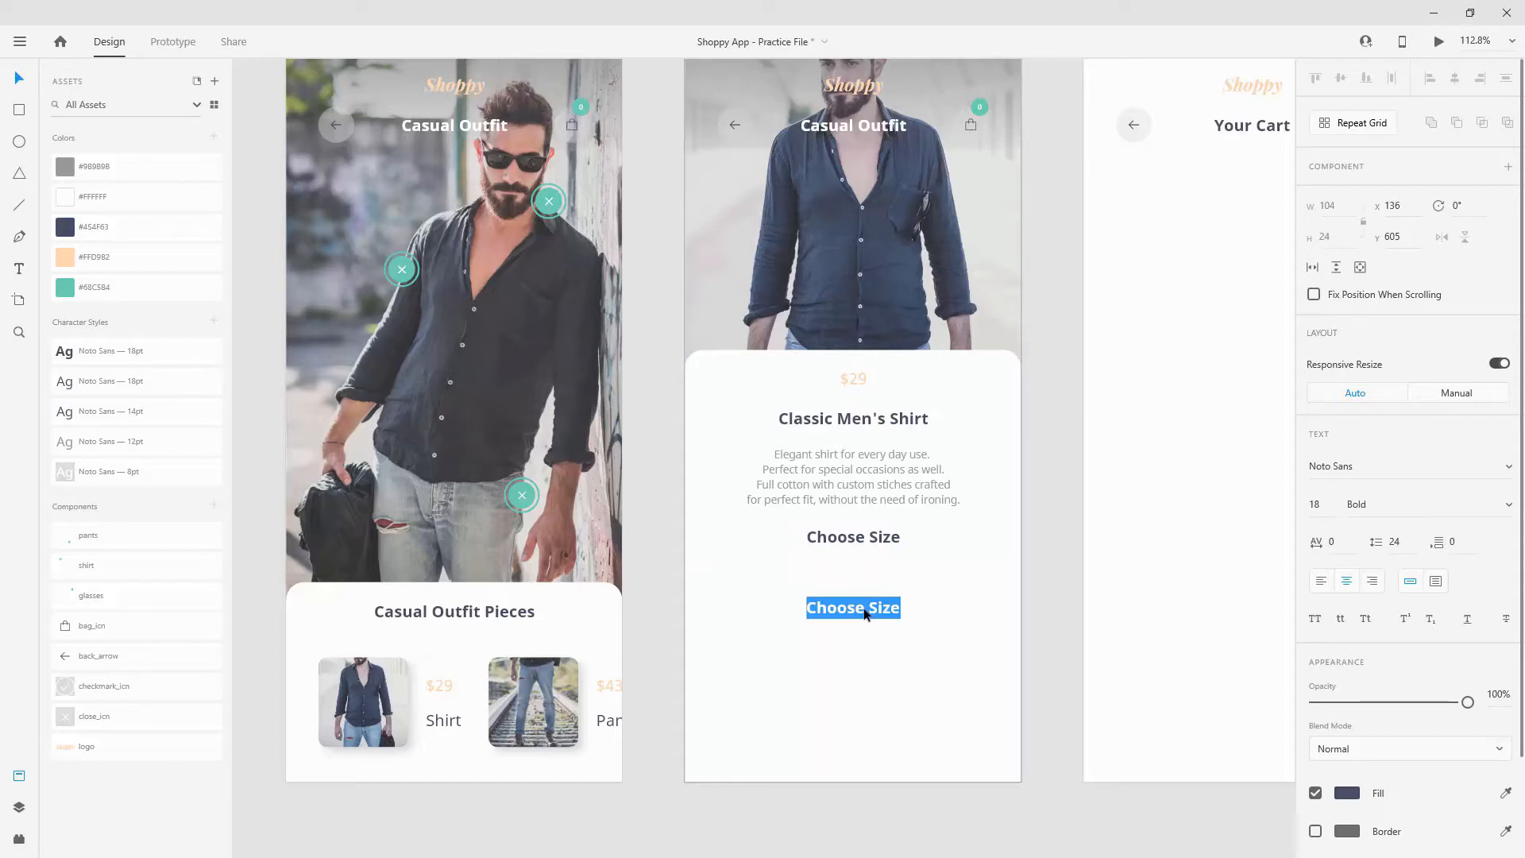
key("shift+Left")
key("shift+Left")
key("shift+Left")
type("Co")
key("Escape")
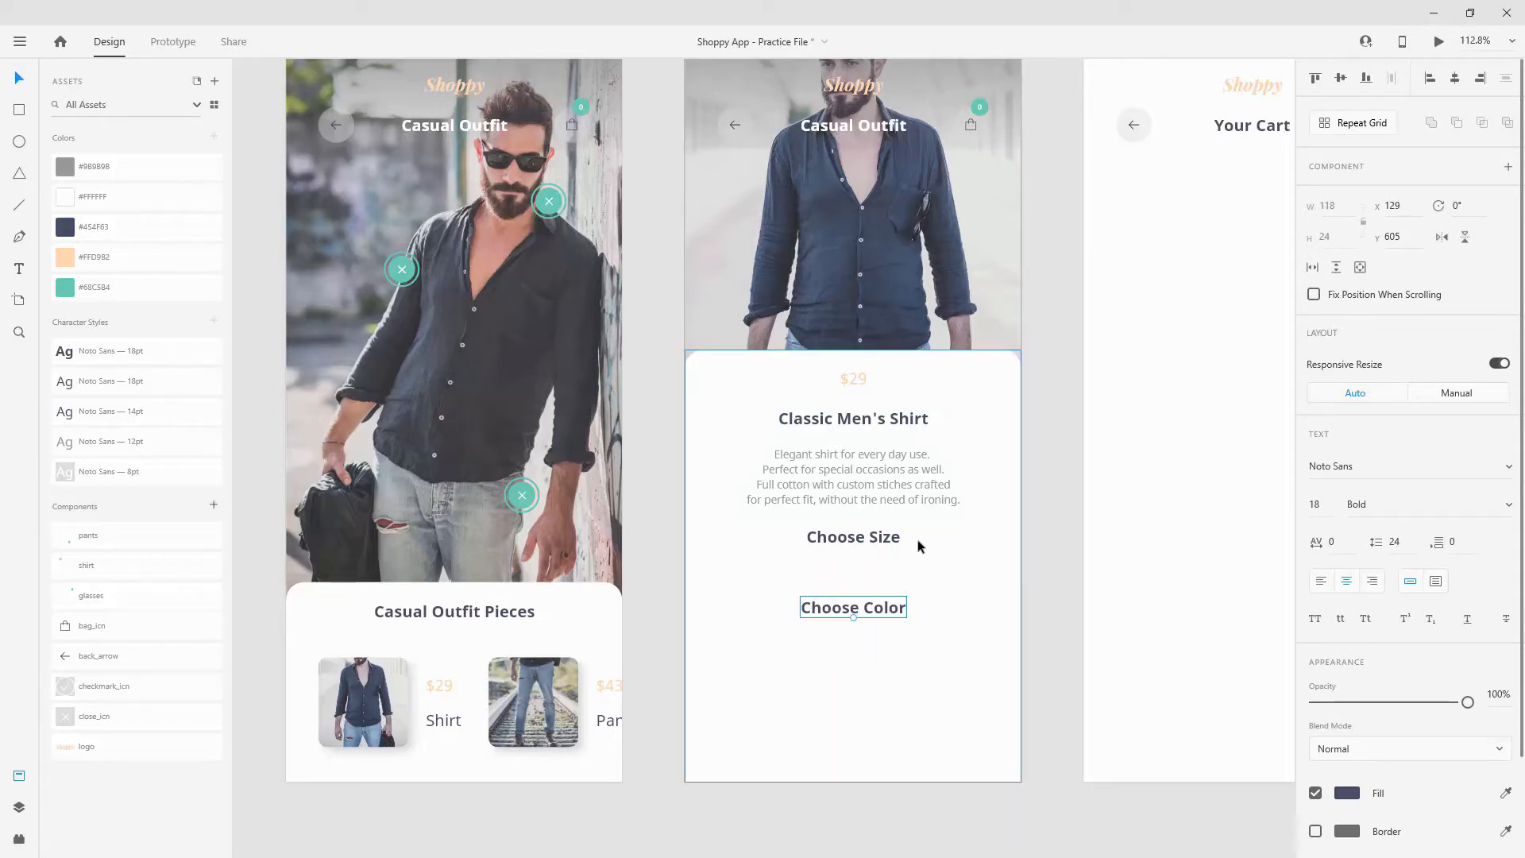
Step: Turn on the layout grid for the Casual Shirt artboard
left_click(848, 540)
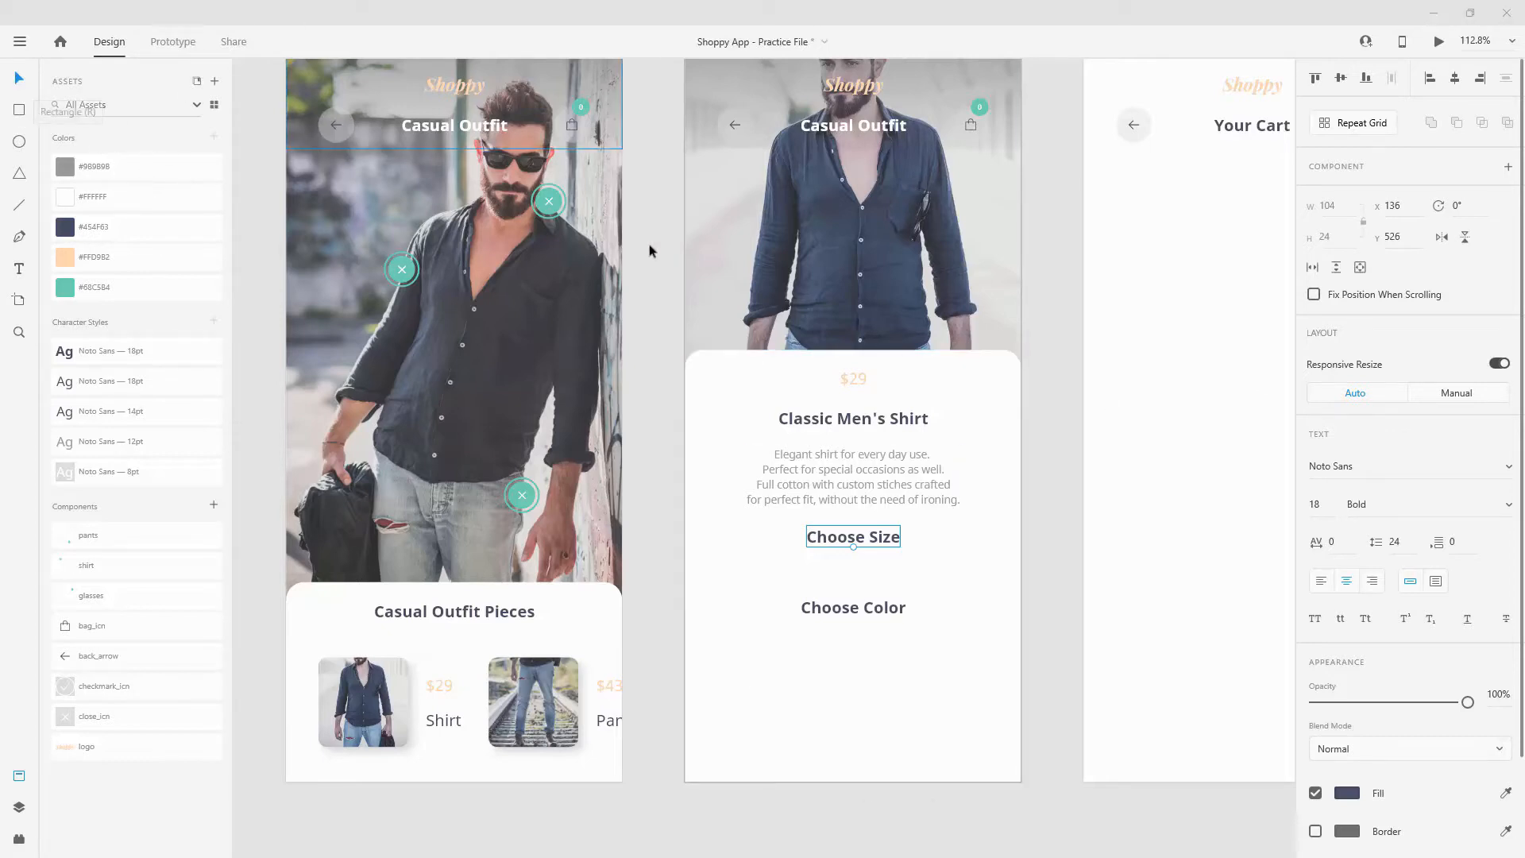
scroll(737, 167, "up", 2)
left_click(706, 114)
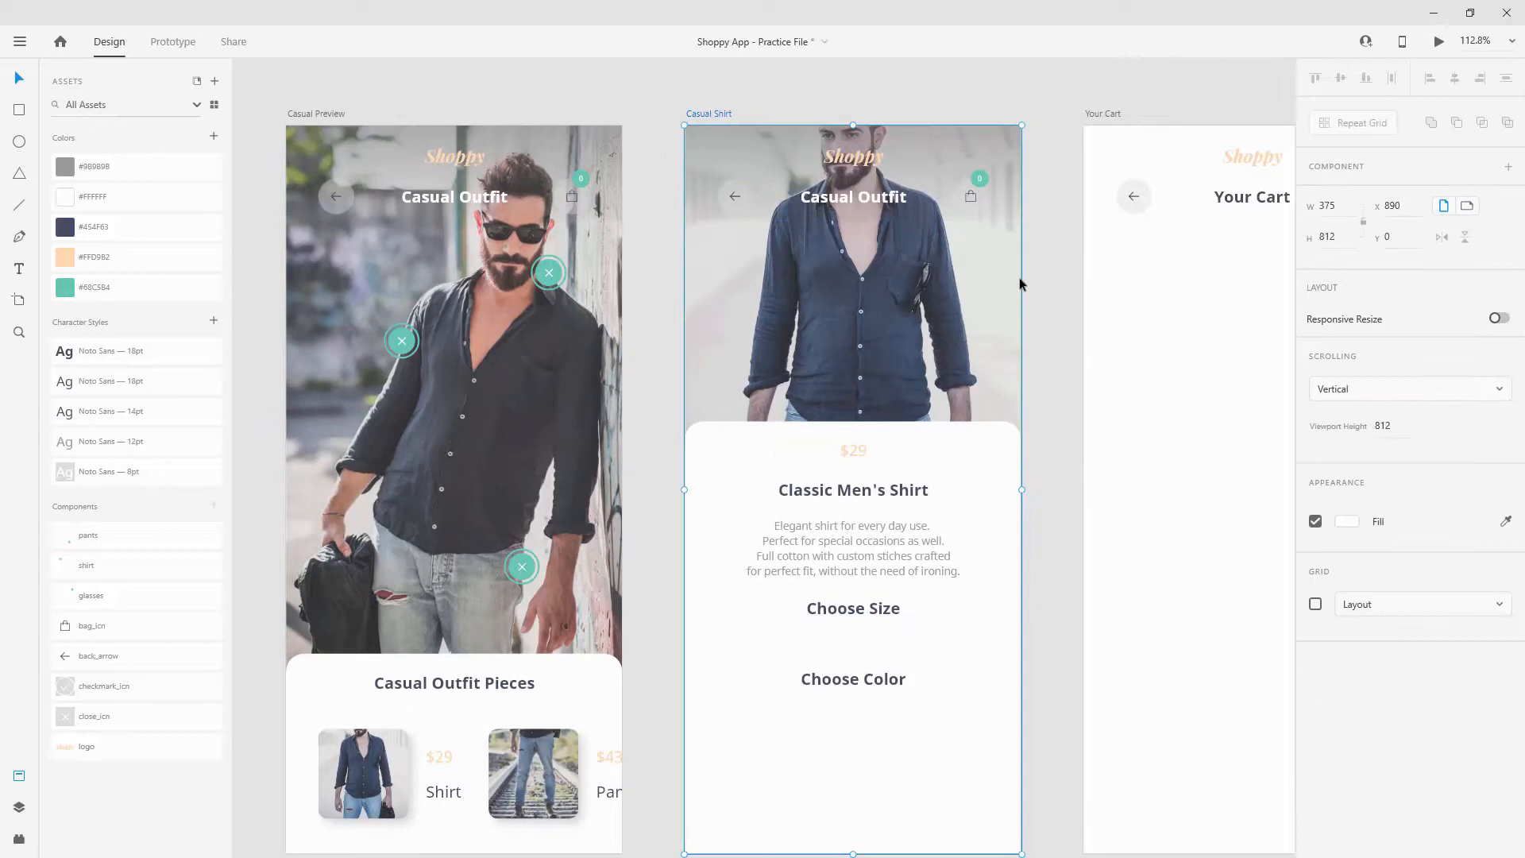
left_click(1315, 604)
Step: Draw a 303 px wide rectangle across all four grid columns near the artboard's bottom edge, at Y 746, and set its height to 50
scroll(840, 426, "down", 5)
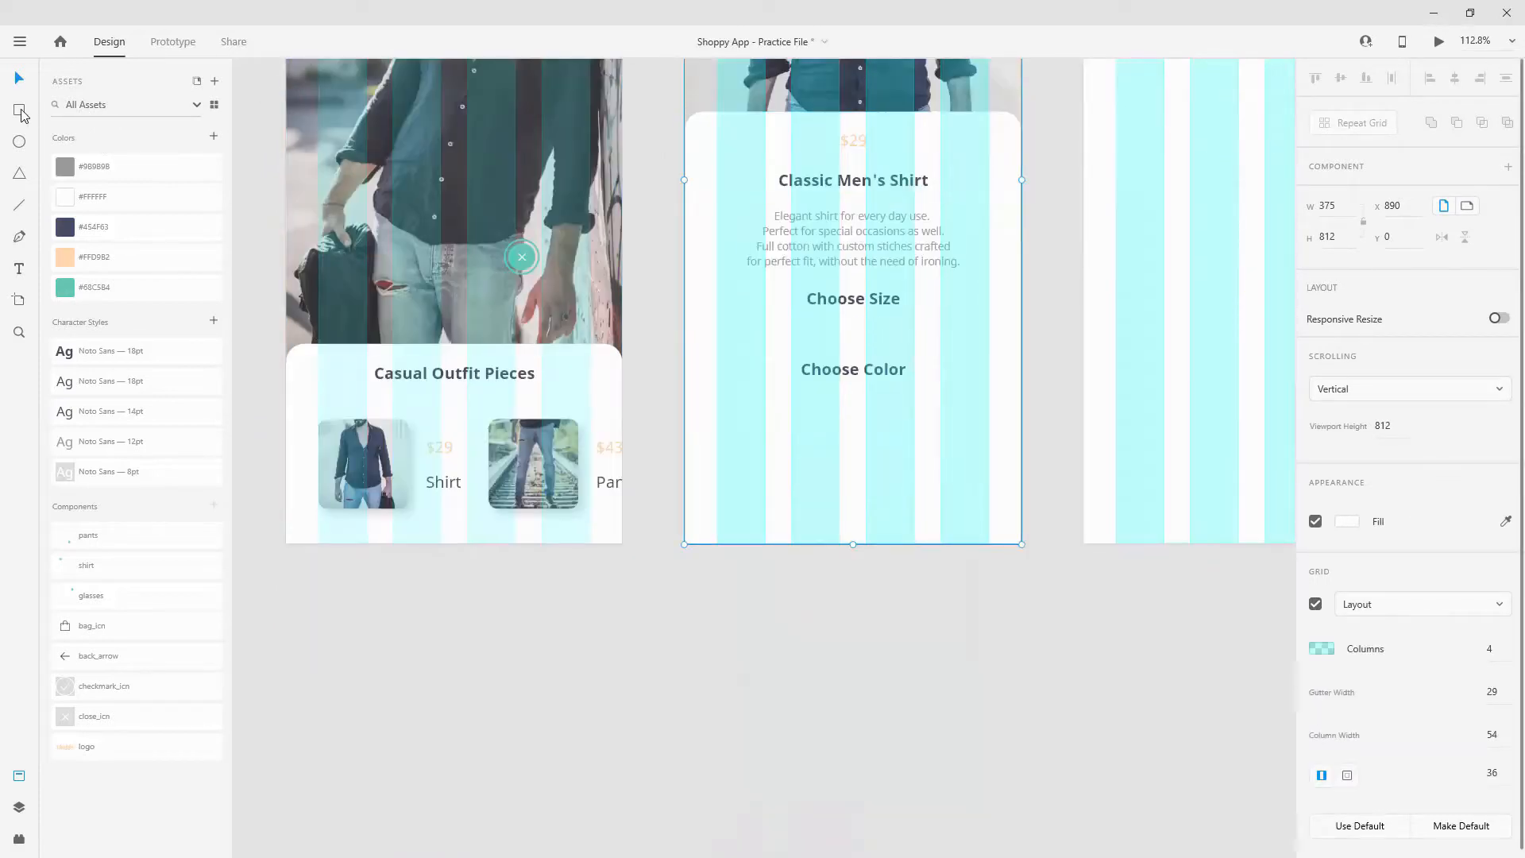
mouse_move(717, 485)
left_mouse_down()
mouse_move(865, 535)
mouse_move(987, 527)
mouse_move(878, 439)
mouse_move(743, 385)
left_mouse_up()
scroll(721, 453, "up", 5)
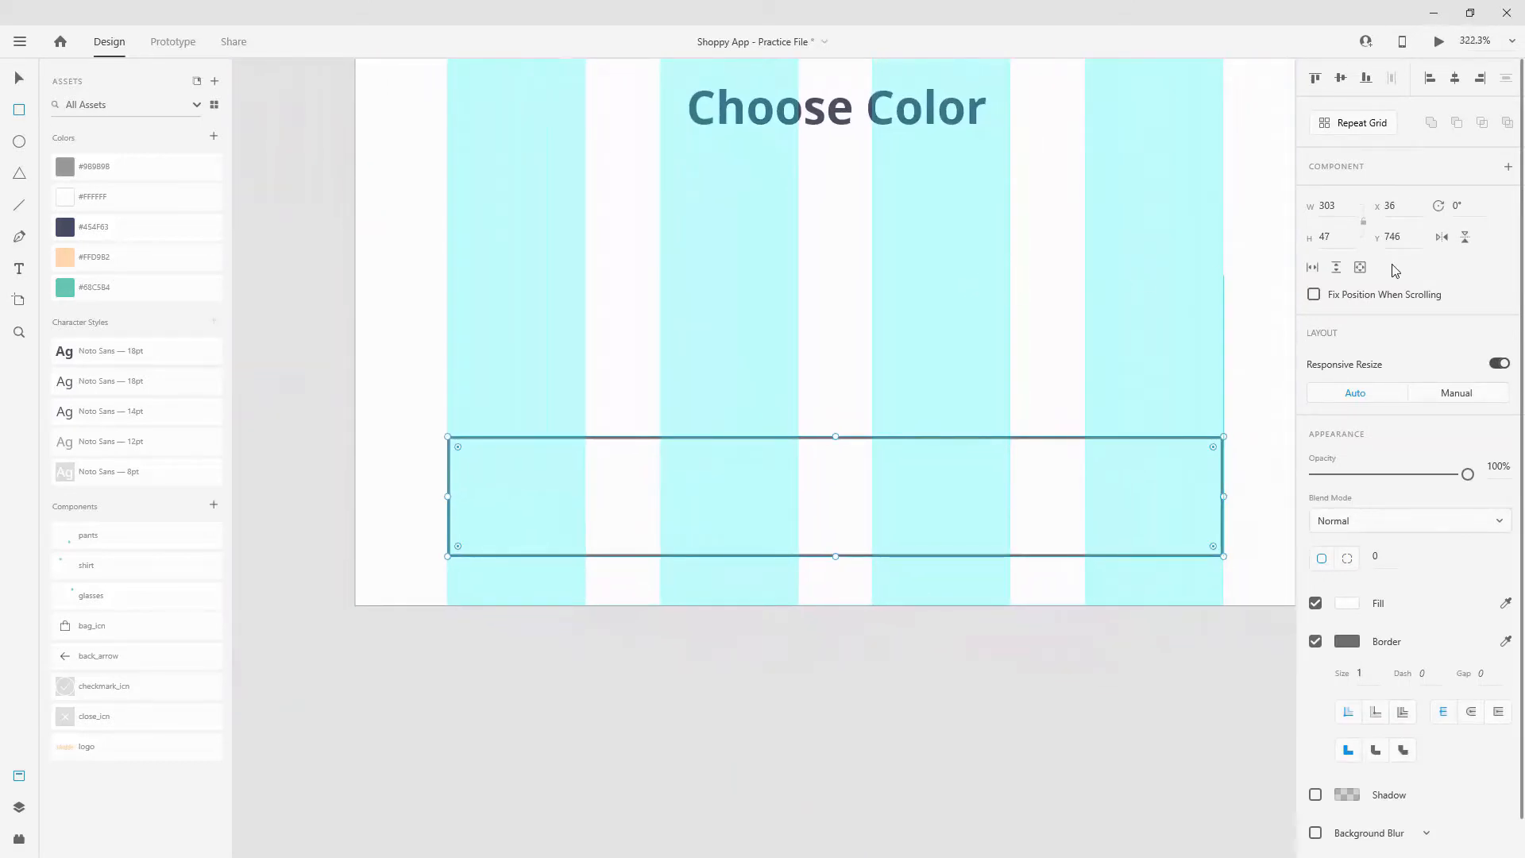
left_click(1336, 236)
key("Return")
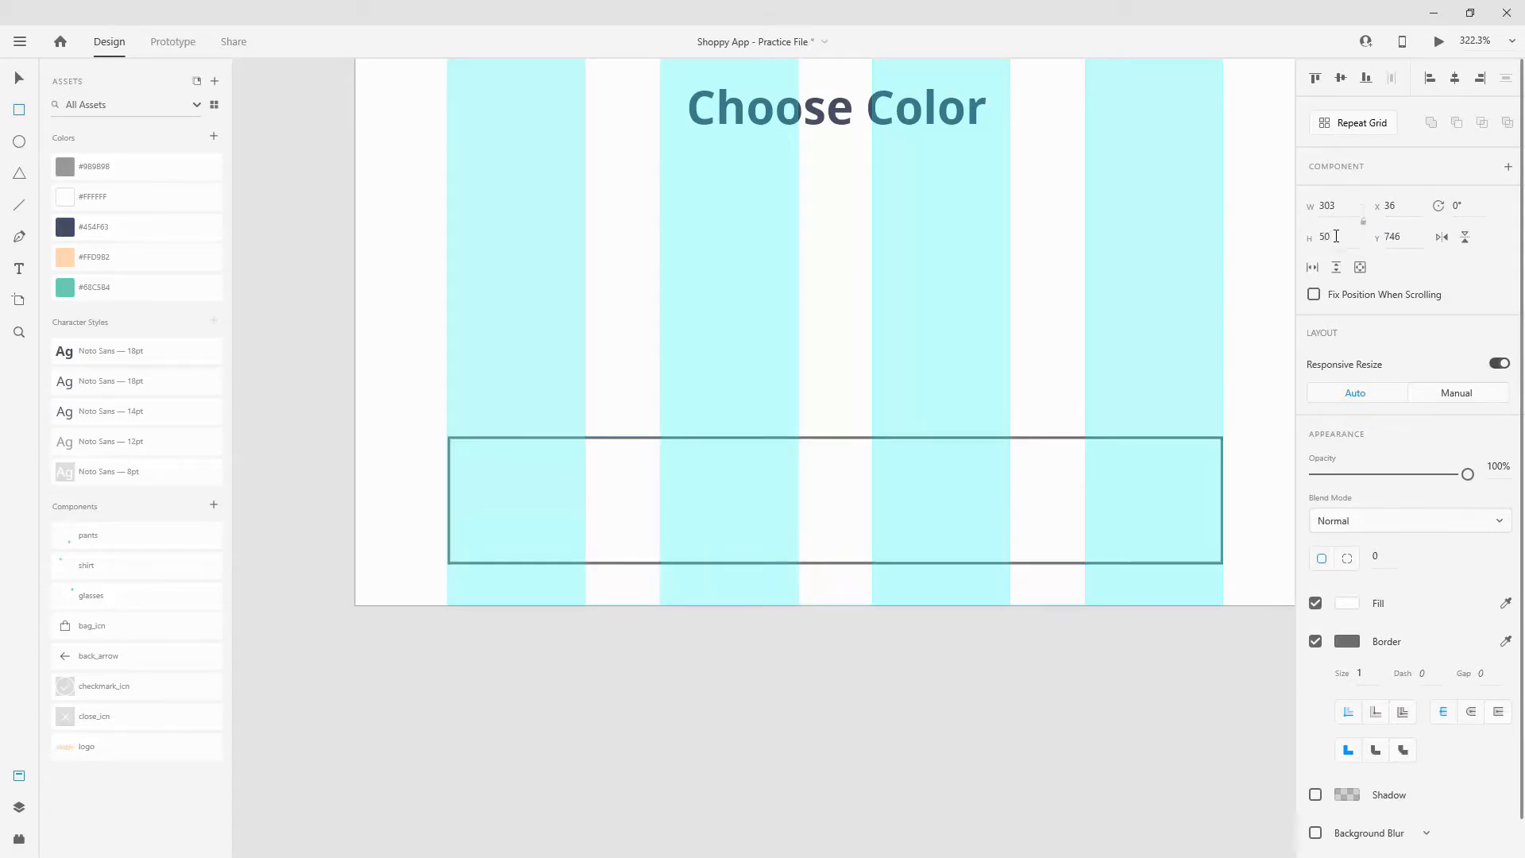
Step: Style the rectangle as a button with a corner radius of 50, the saved teal color as fill and no border
key("v")
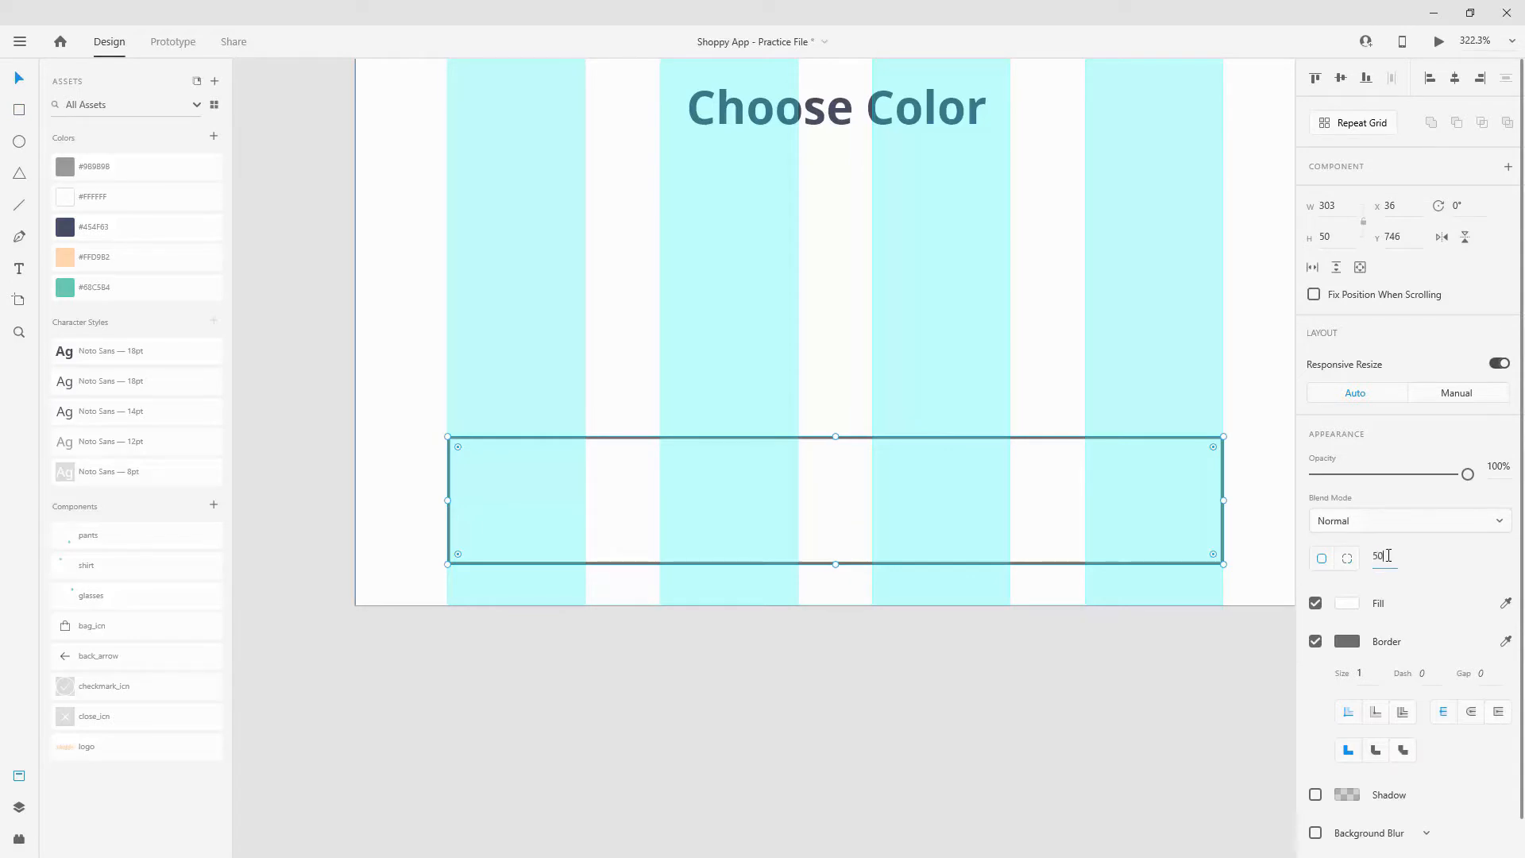
key("Return")
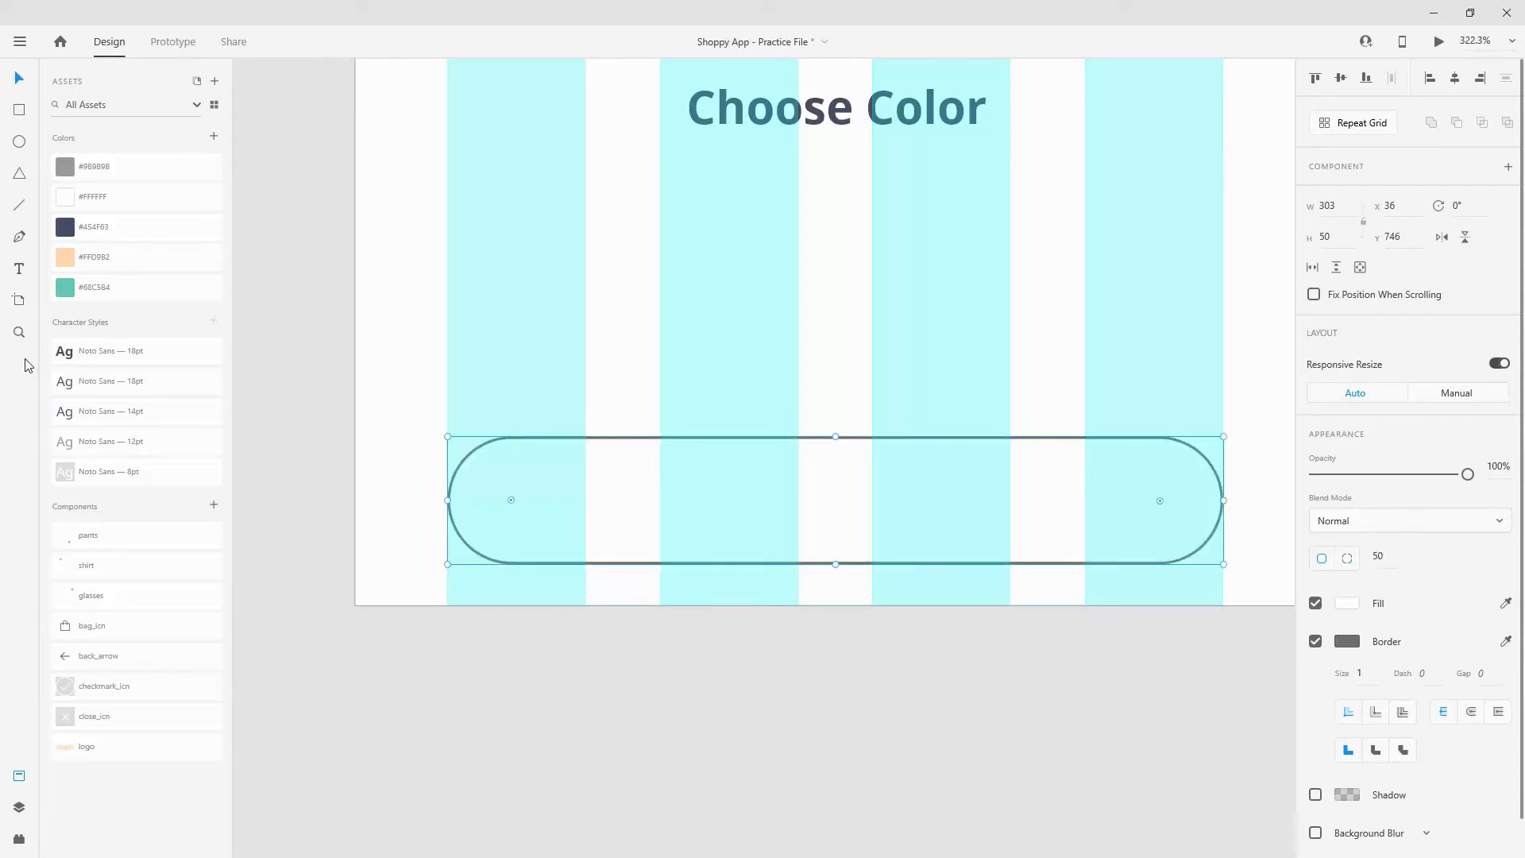
left_click(116, 289)
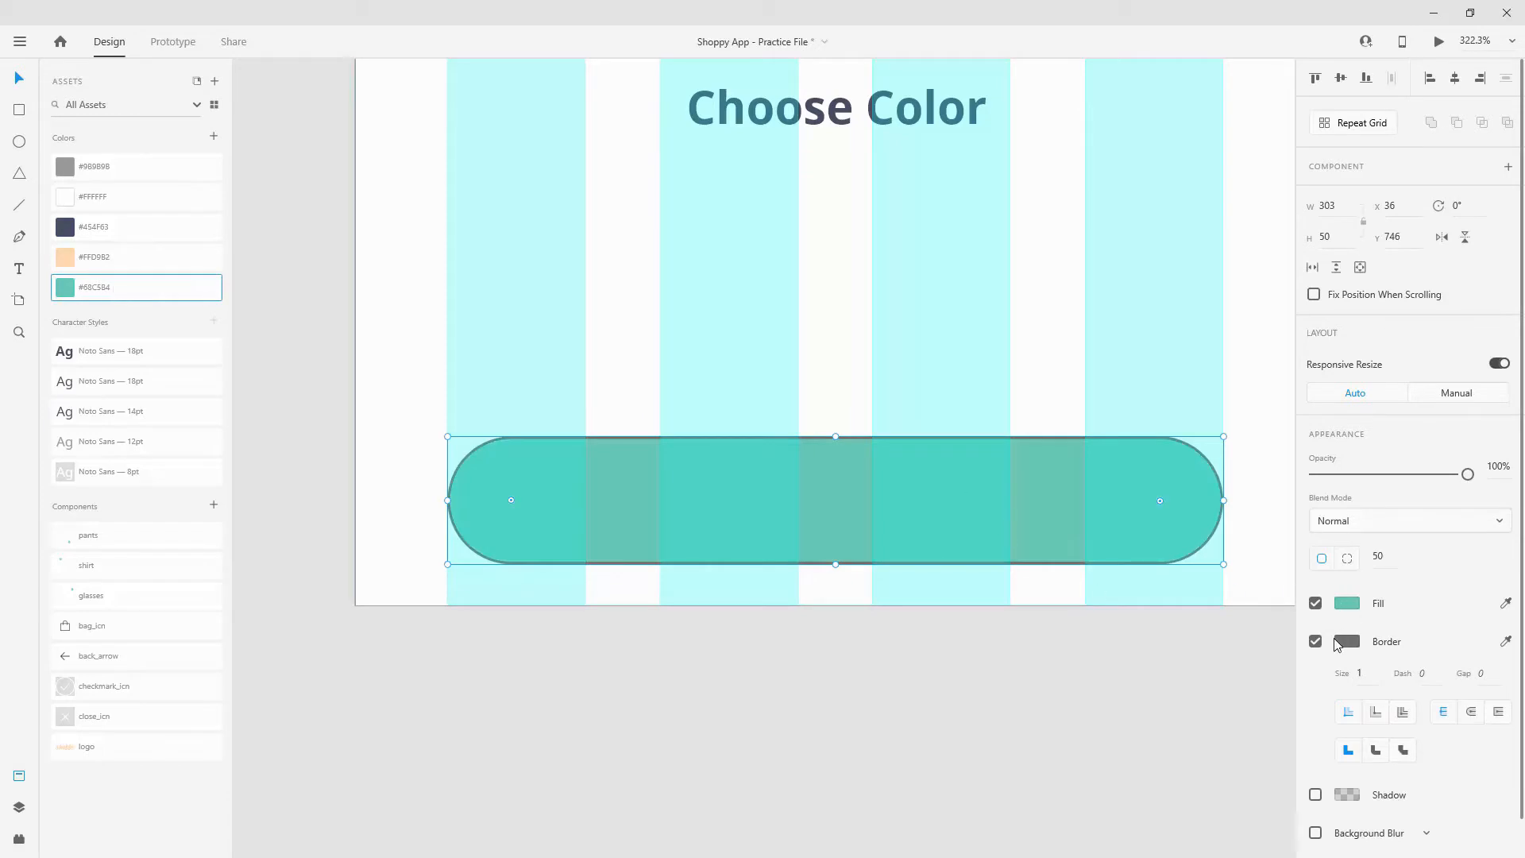
left_click(1315, 642)
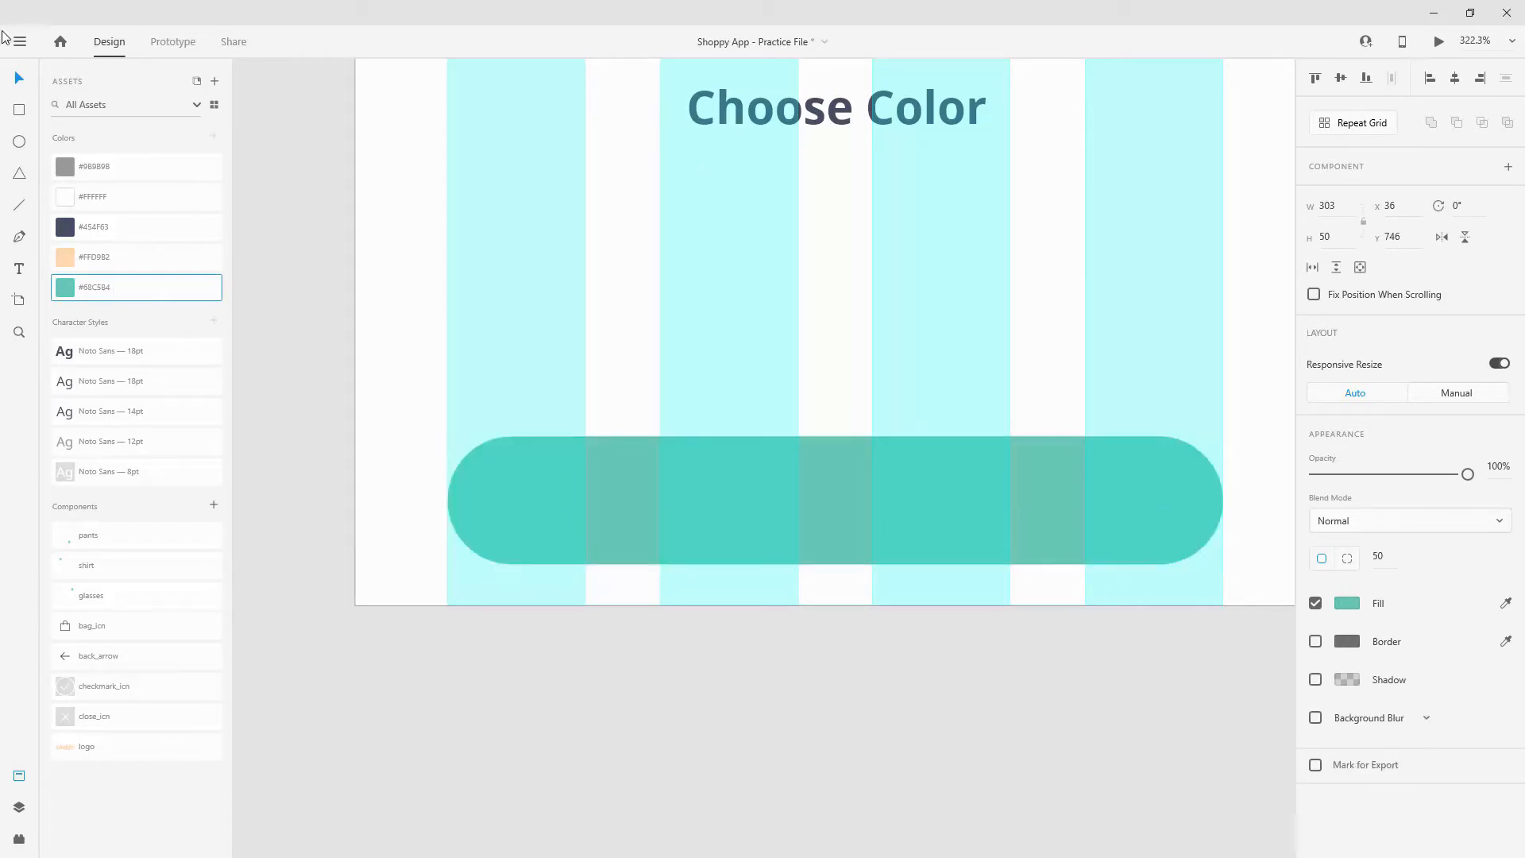
Step: Duplicate the Choose Color heading onto the teal button at Y 759 and bring the copy to the top of the layer order
left_click(787, 93)
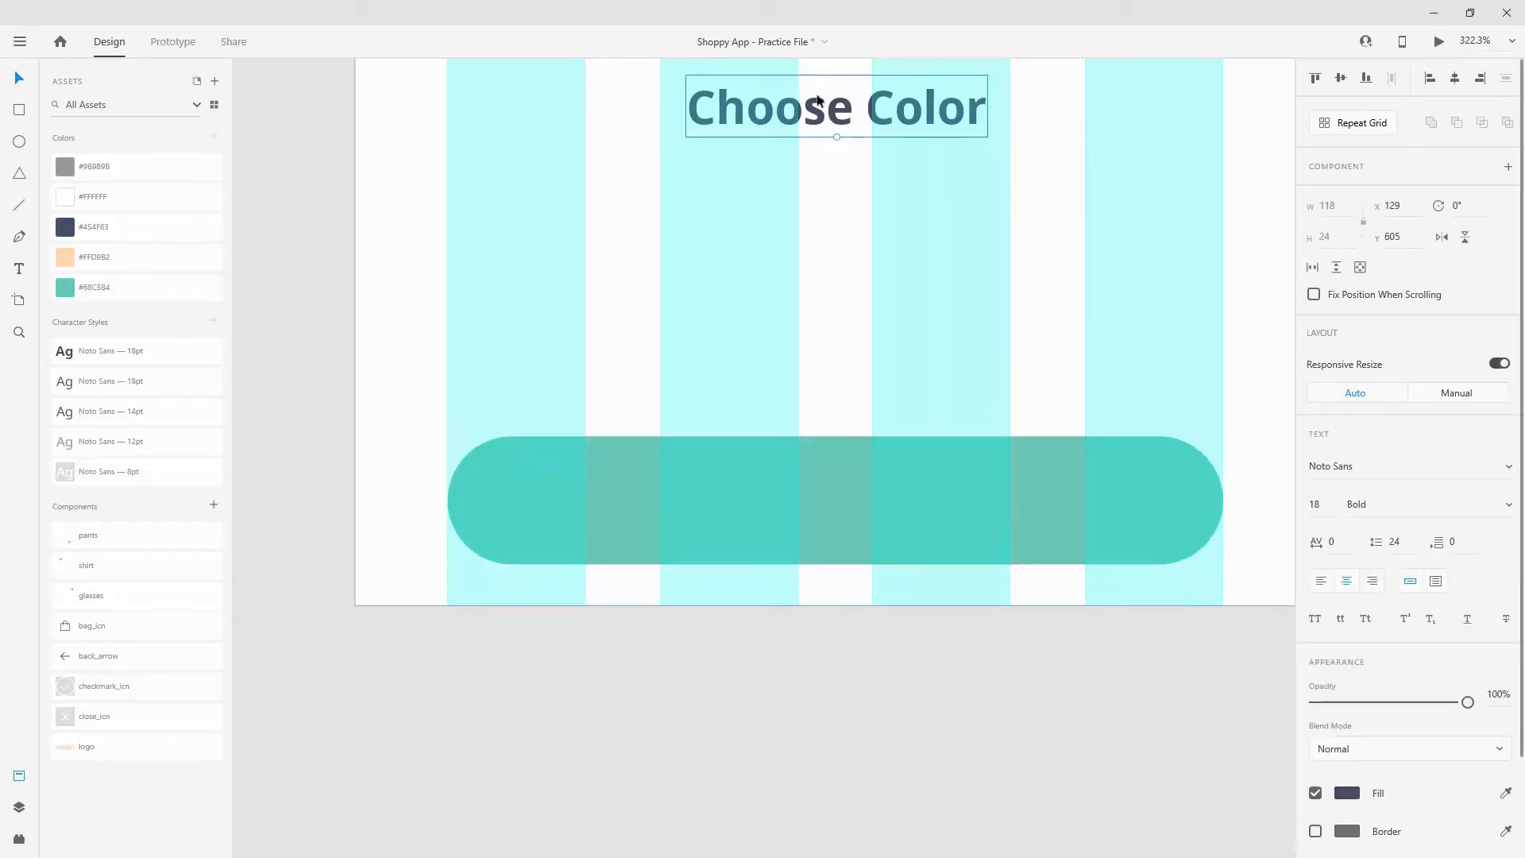
left_click_drag(819, 100, 819, 489)
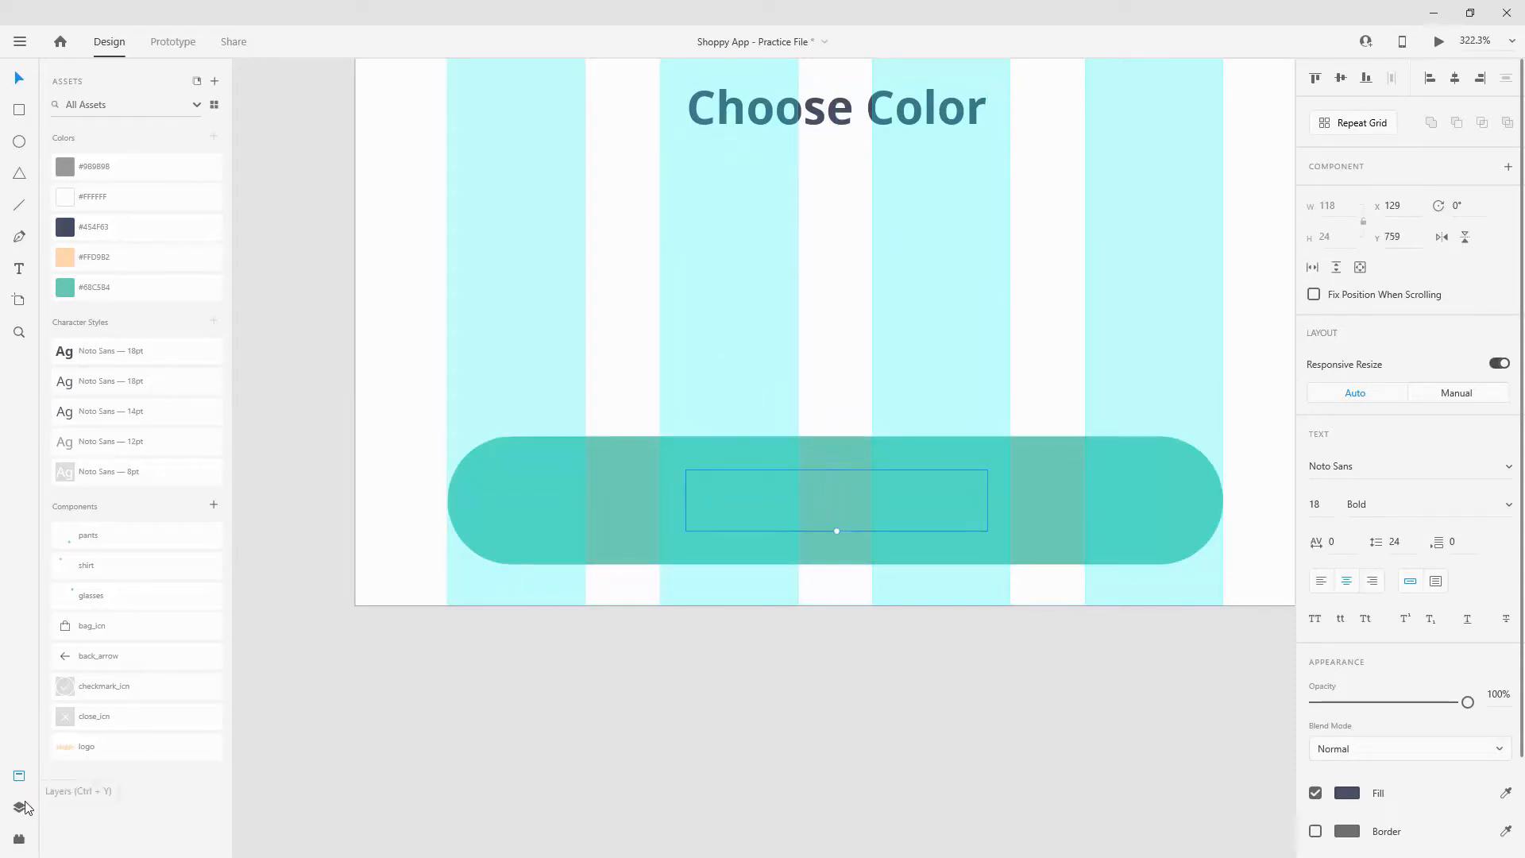
left_click(19, 807)
left_click_drag(97, 211, 95, 131)
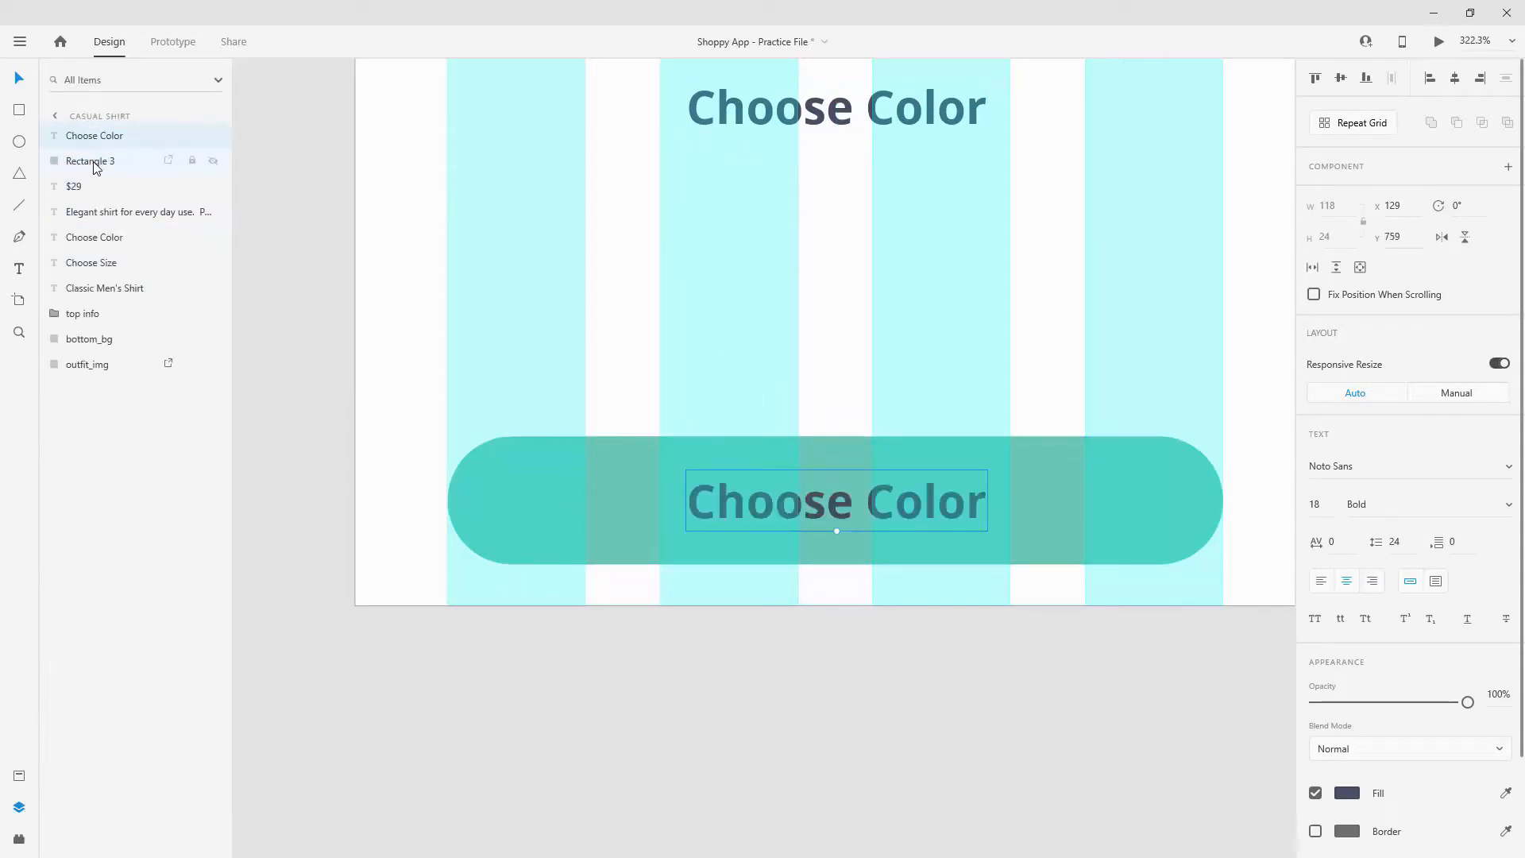
Step: Rename the teal button's rectangle layer as btn
double_click(92, 162)
type("btn")
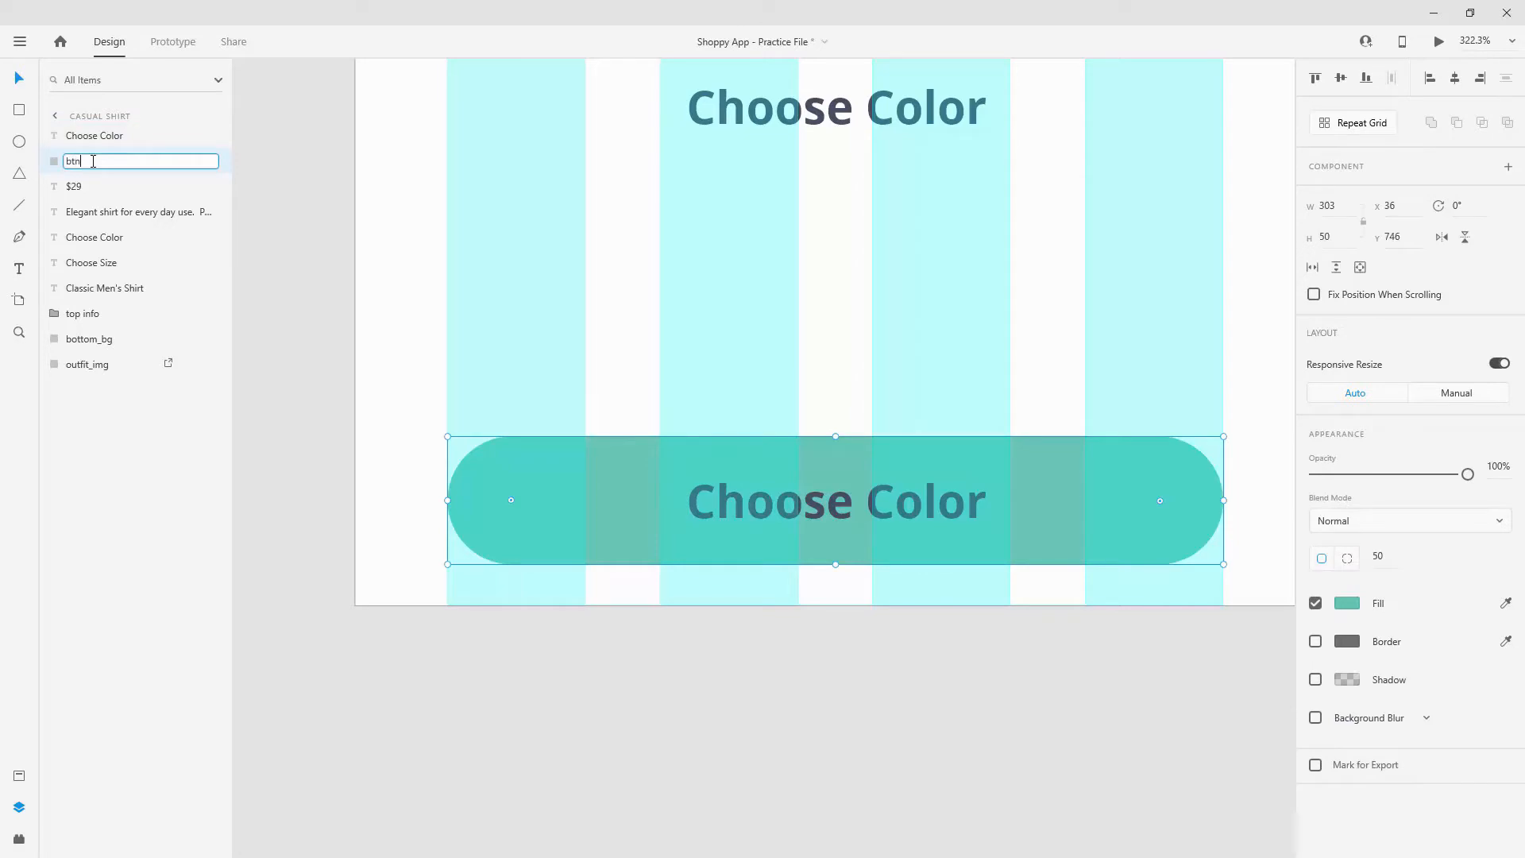
key("Return")
Step: Change the text of the heading copy on the button to "Add To Bag"
left_click(94, 135)
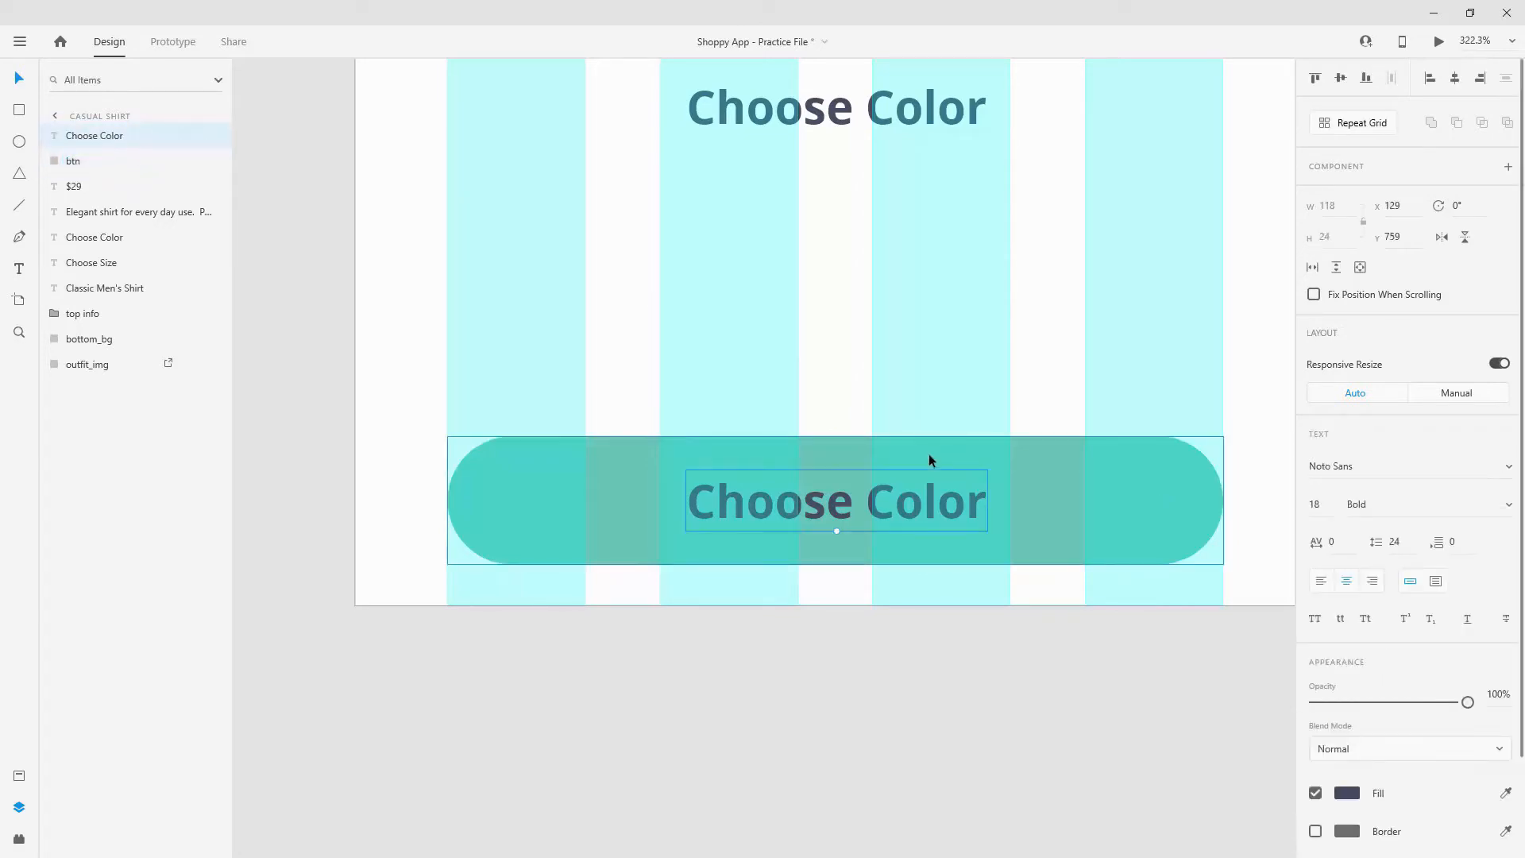
double_click(910, 502)
type("A")
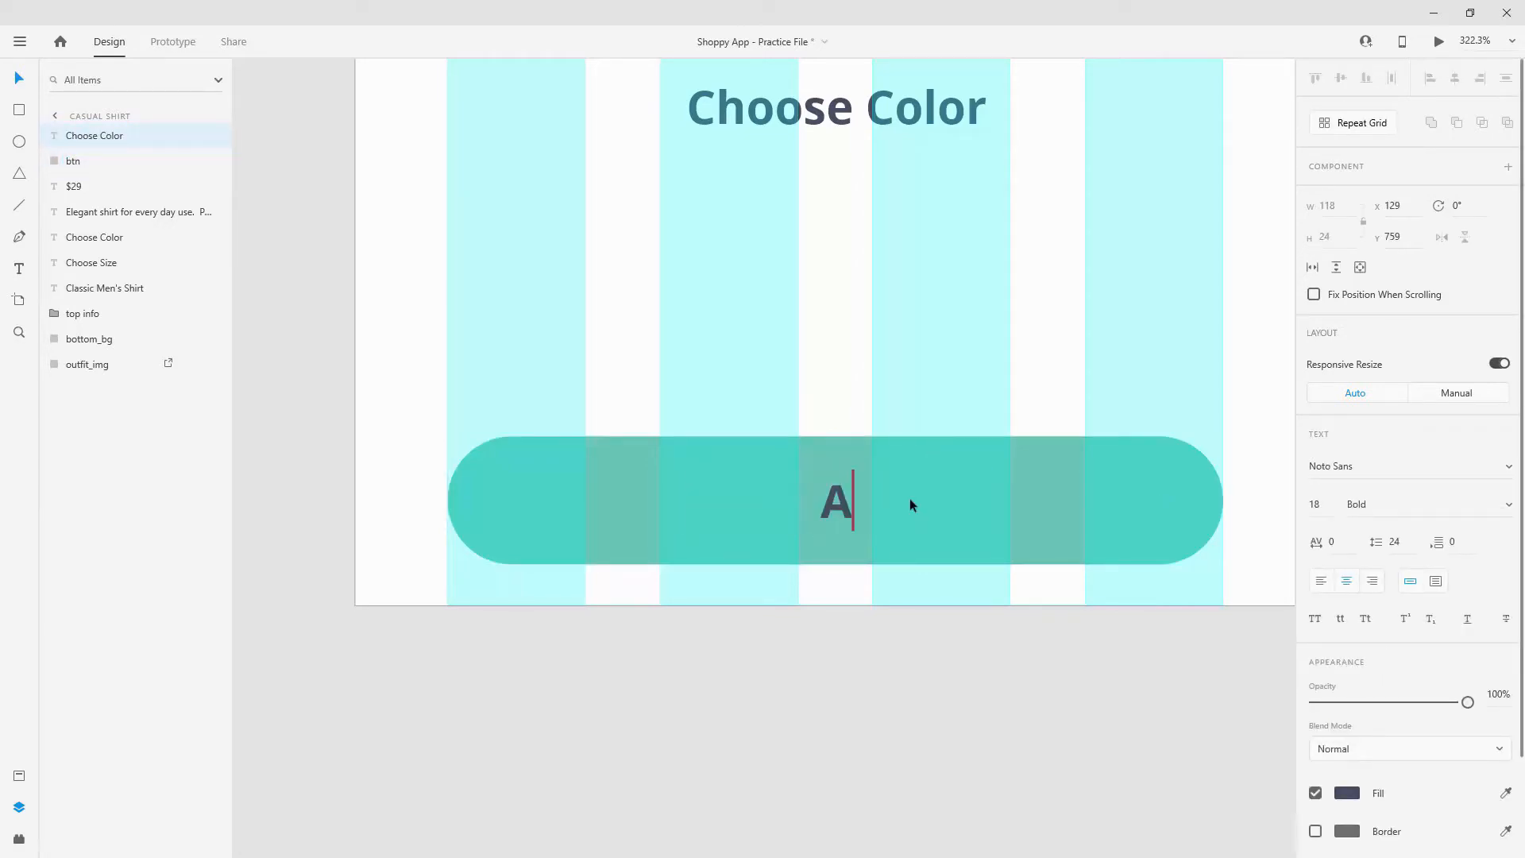
type("dd To Bag")
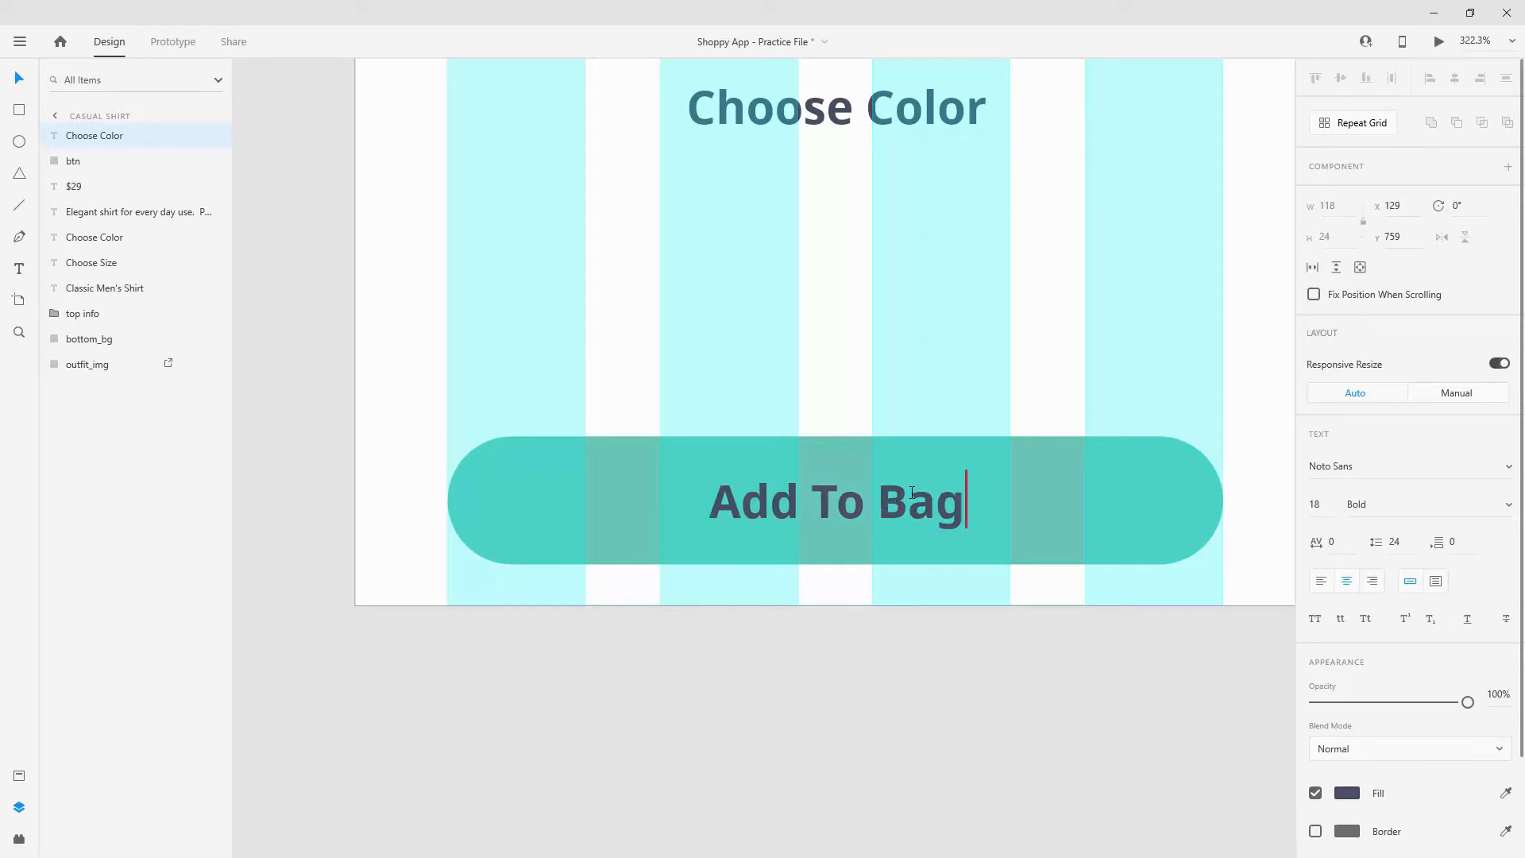
key("Escape")
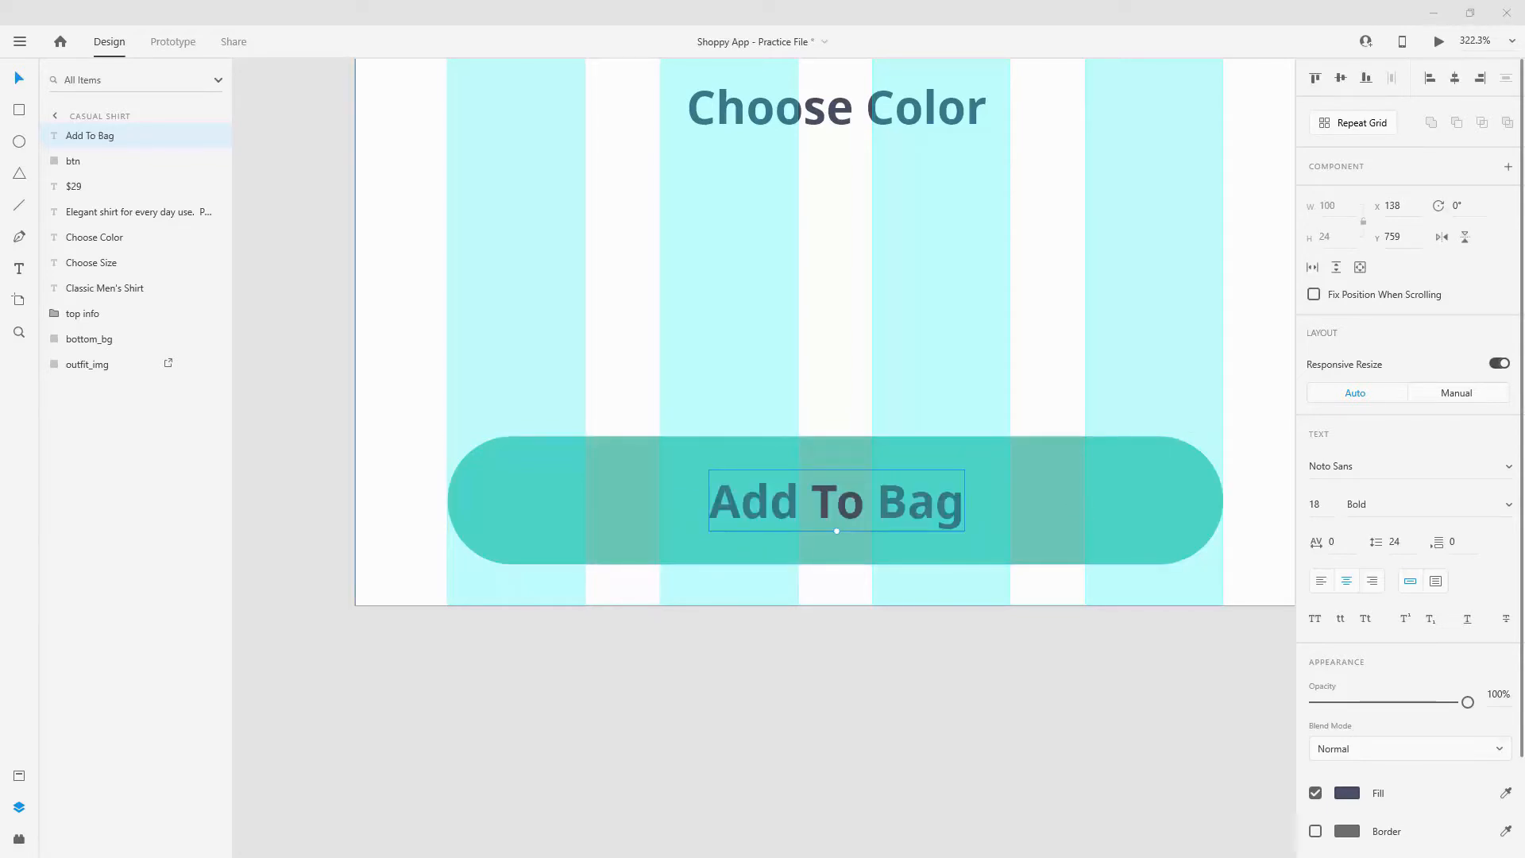
Step: Apply the regular-weight Noto Sans 18pt character style and the white #FFFFFF color to the Add To Bag label
left_click(19, 775)
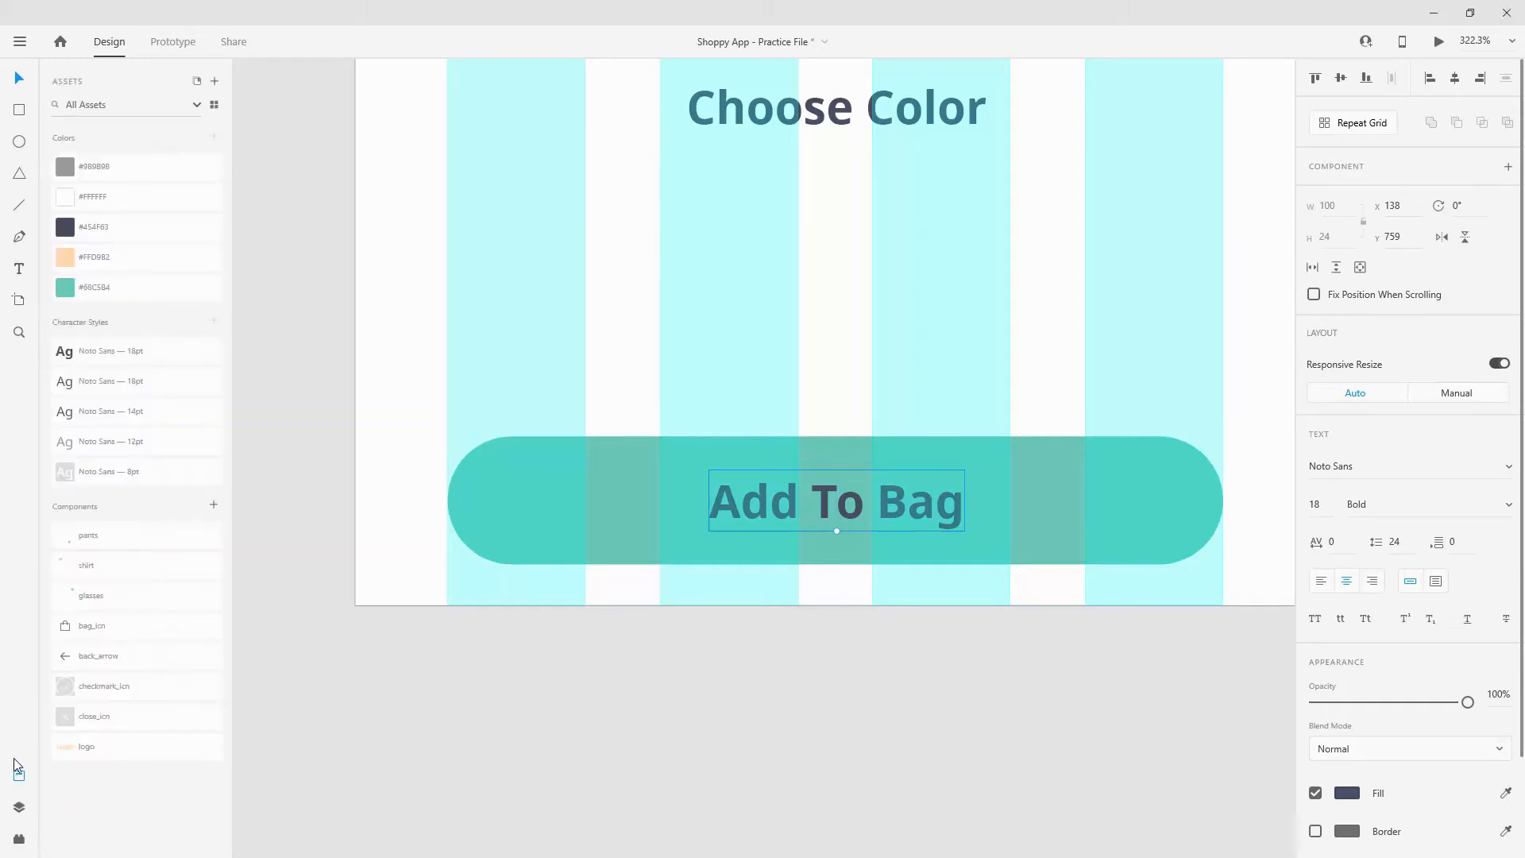
left_click(137, 385)
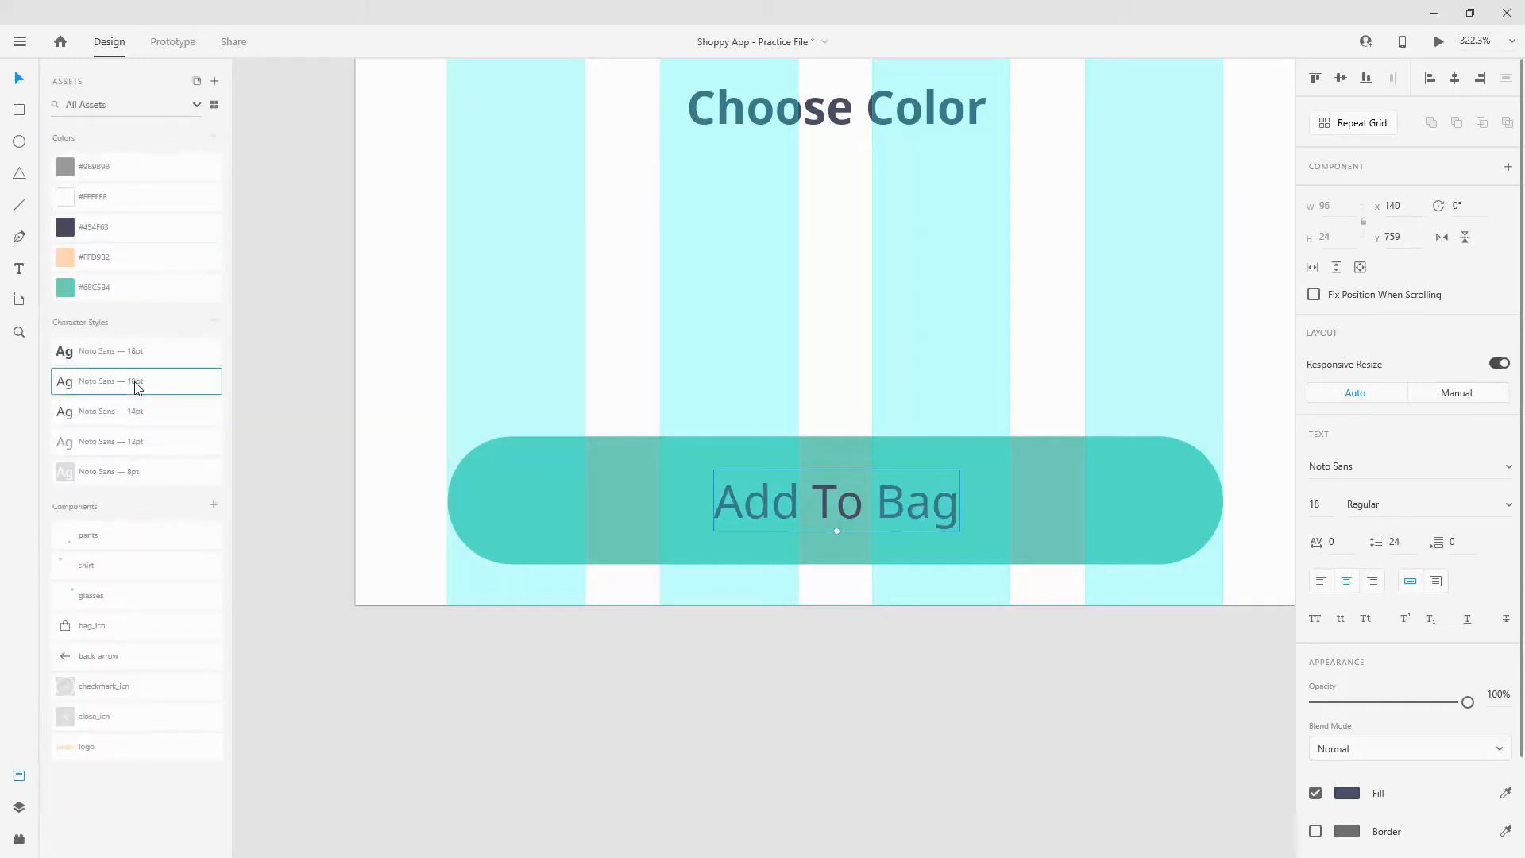
left_click(137, 197)
left_click_drag(903, 512, 900, 514)
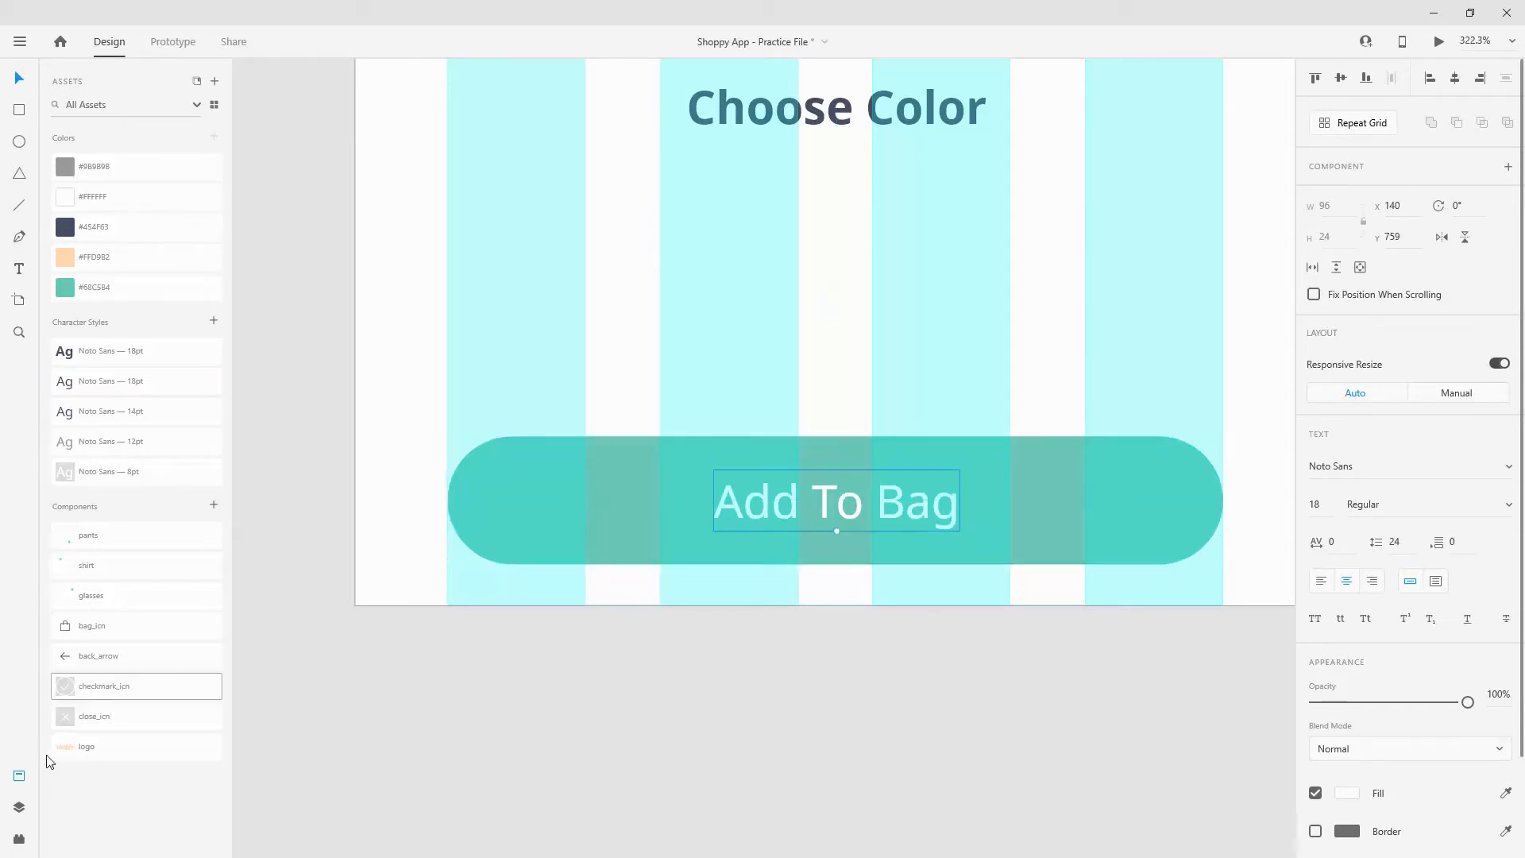
Step: Group the Add To Bag label with the btn rectangle under the name btn and make the group a component
left_click(19, 808)
left_click(101, 160, "shift")
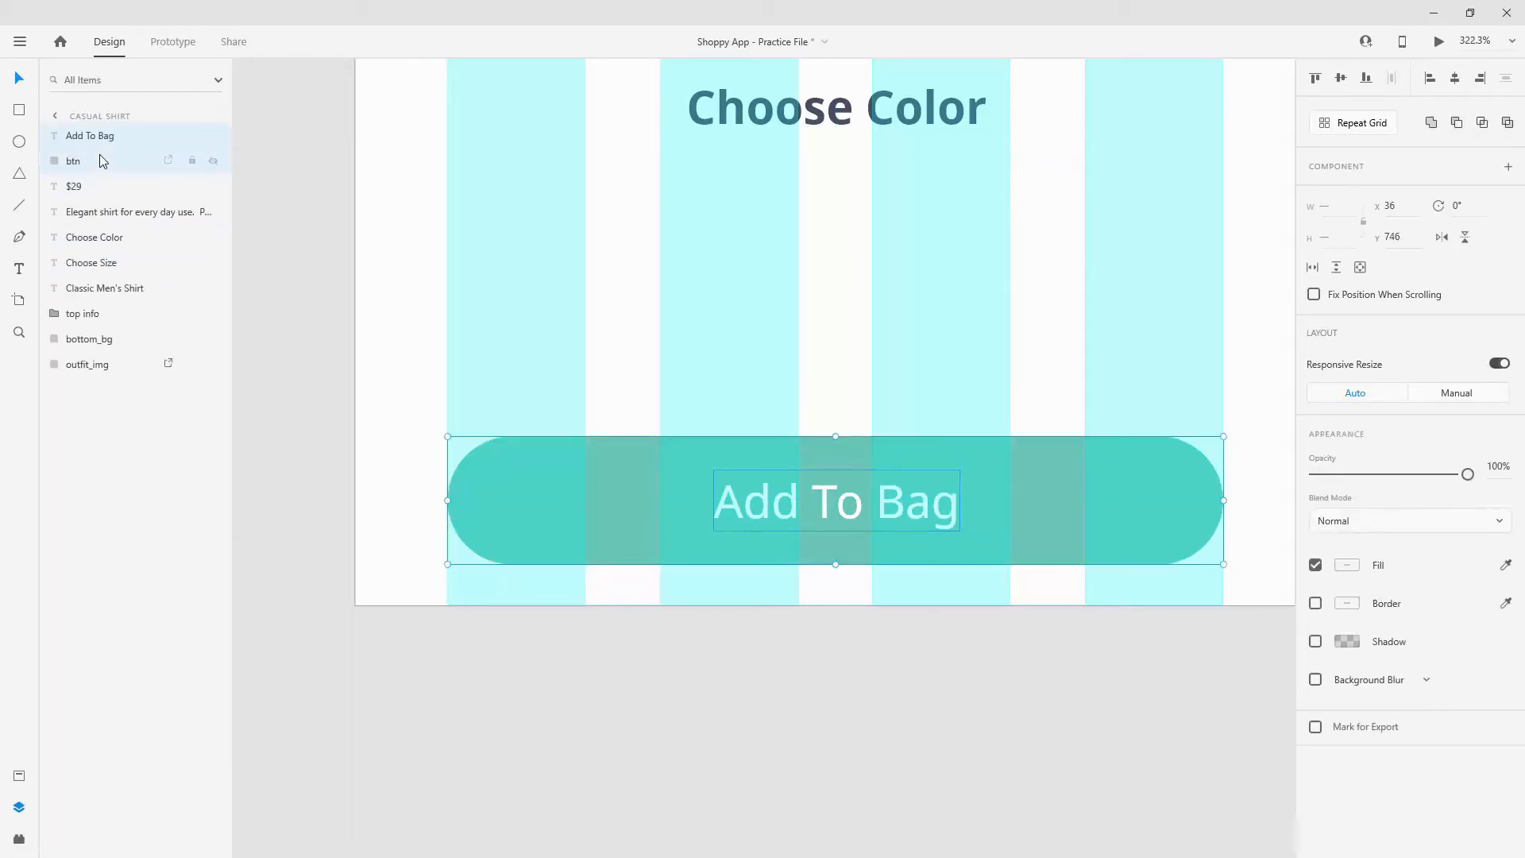
key("ctrl+g")
double_click(94, 136)
type("b")
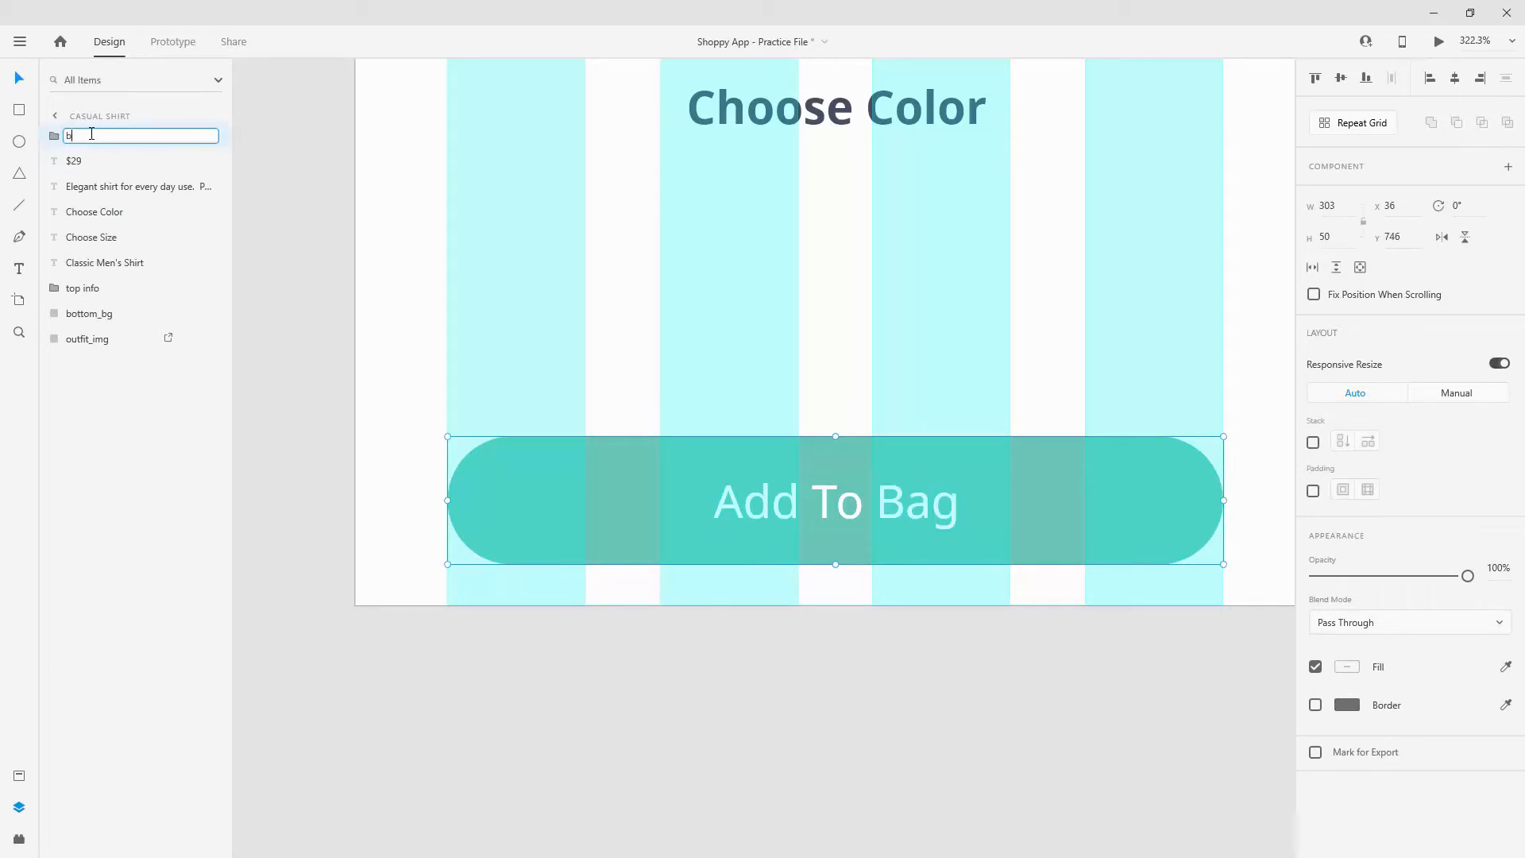
type("tn")
key("Return")
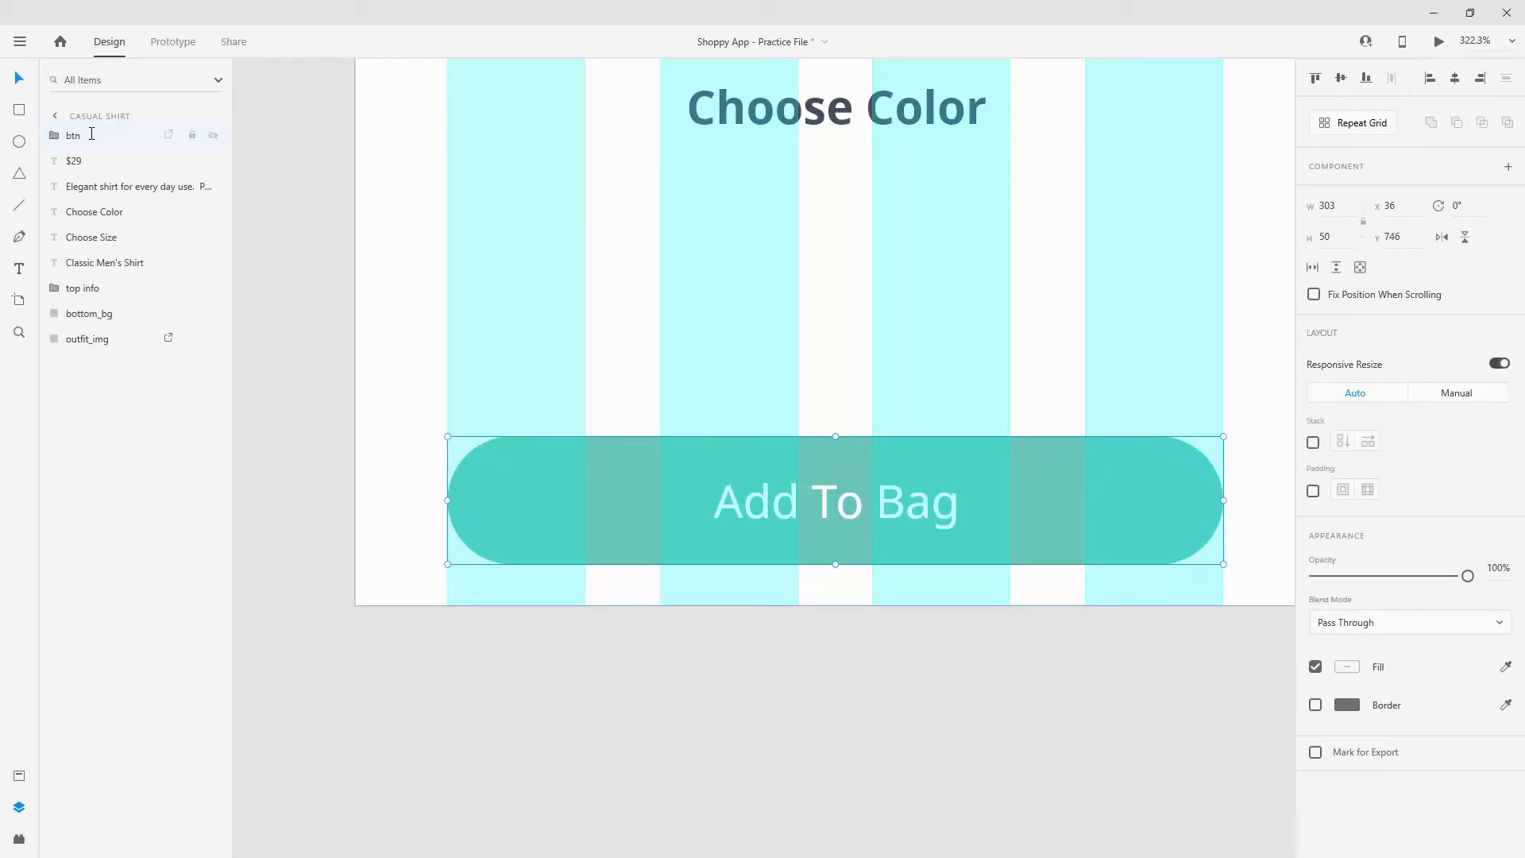
key("ctrl+k")
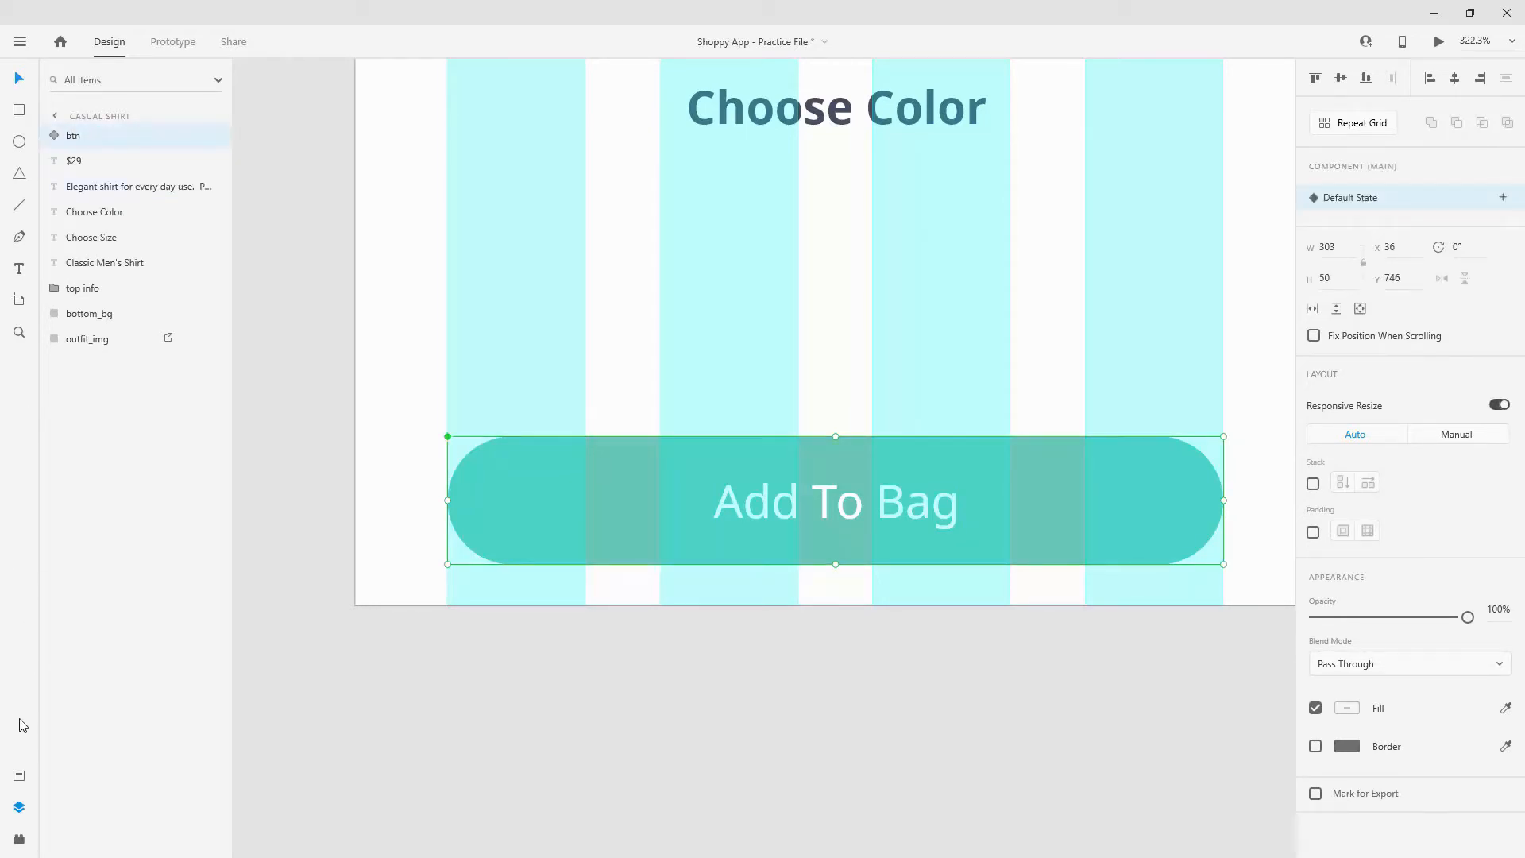
left_click(19, 777)
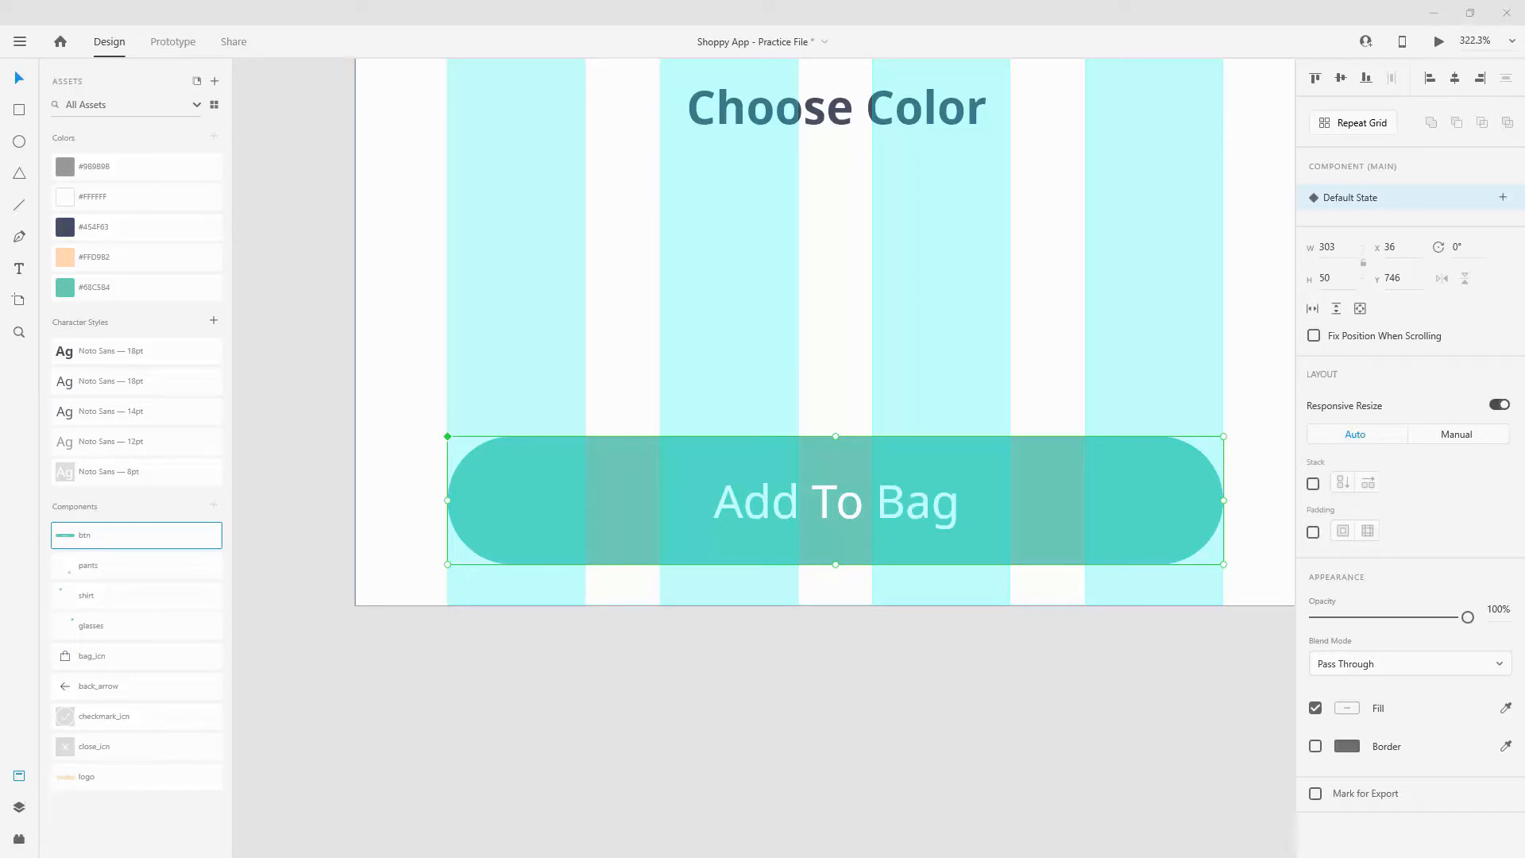
Step: Delete the btn component from the assets and recreate it from the Add To Bag button, moved up to Y 740
right_click(80, 542)
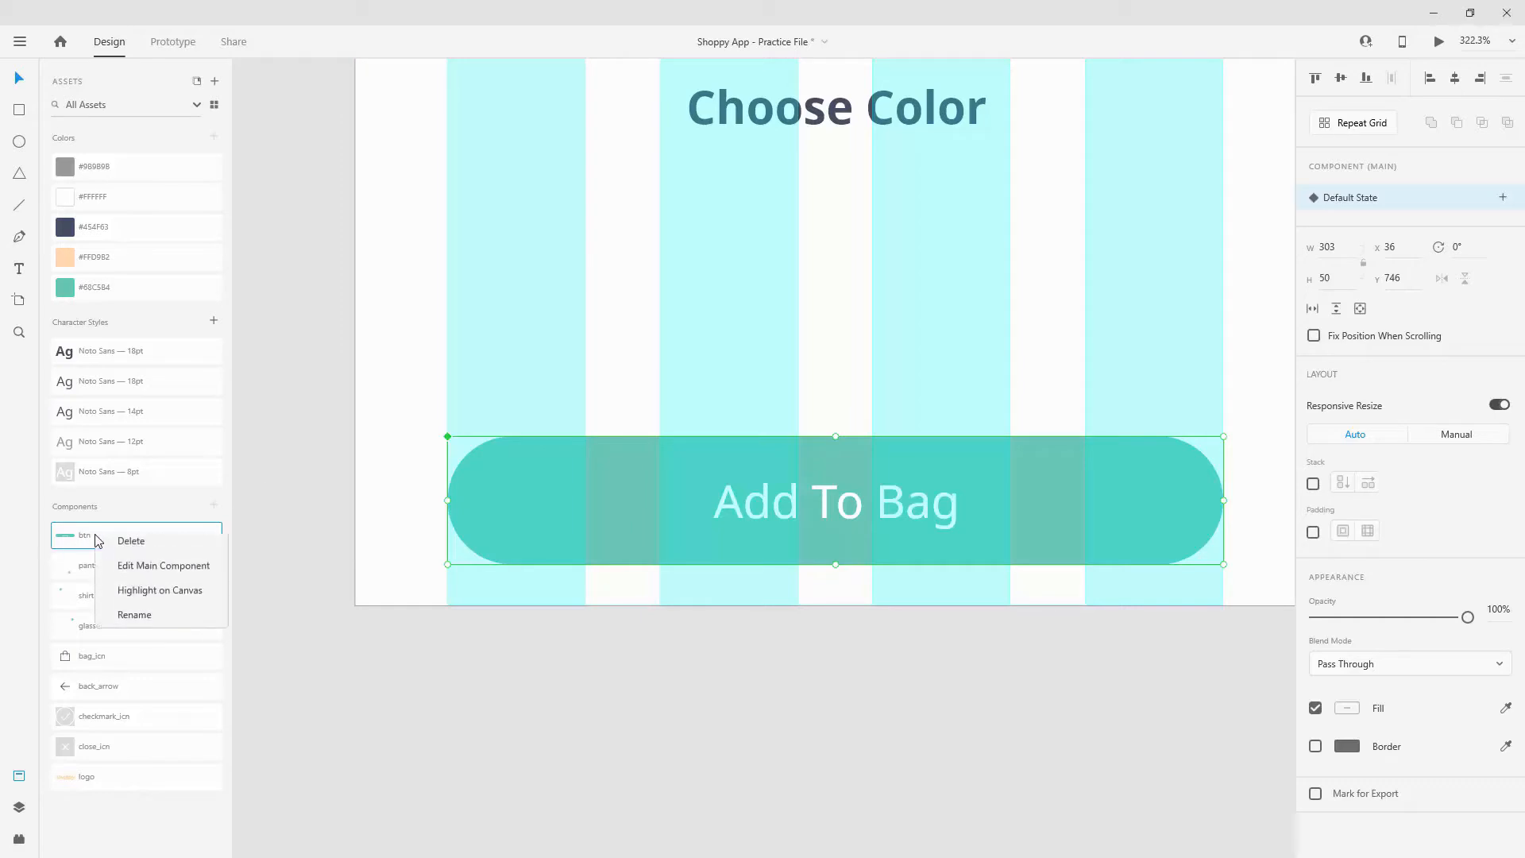
left_click(126, 543)
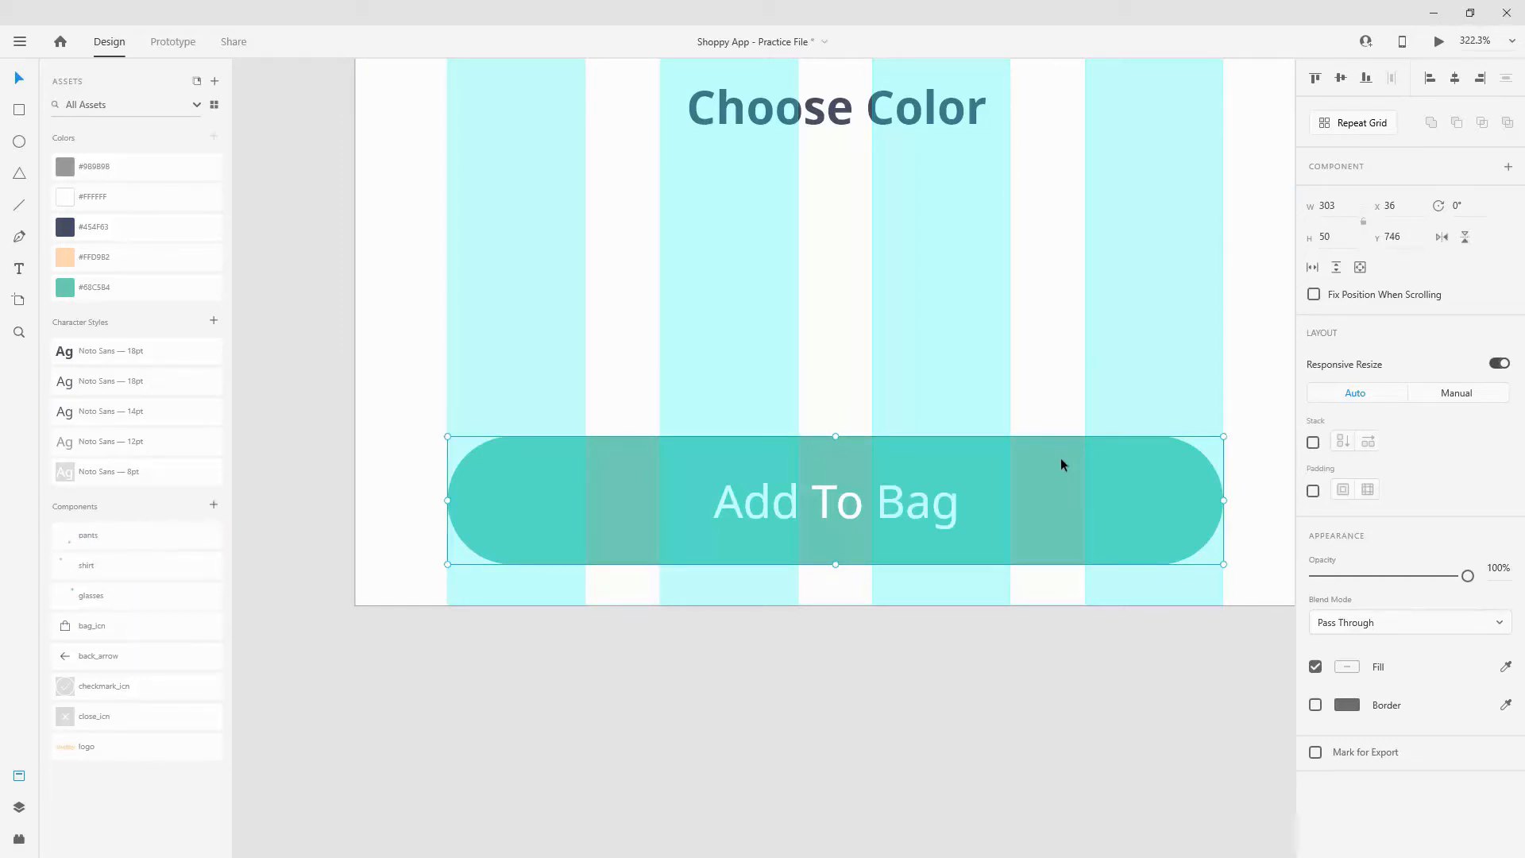
mouse_move(1047, 472)
left_mouse_down()
mouse_move(1047, 444)
mouse_move(1048, 460)
left_mouse_up()
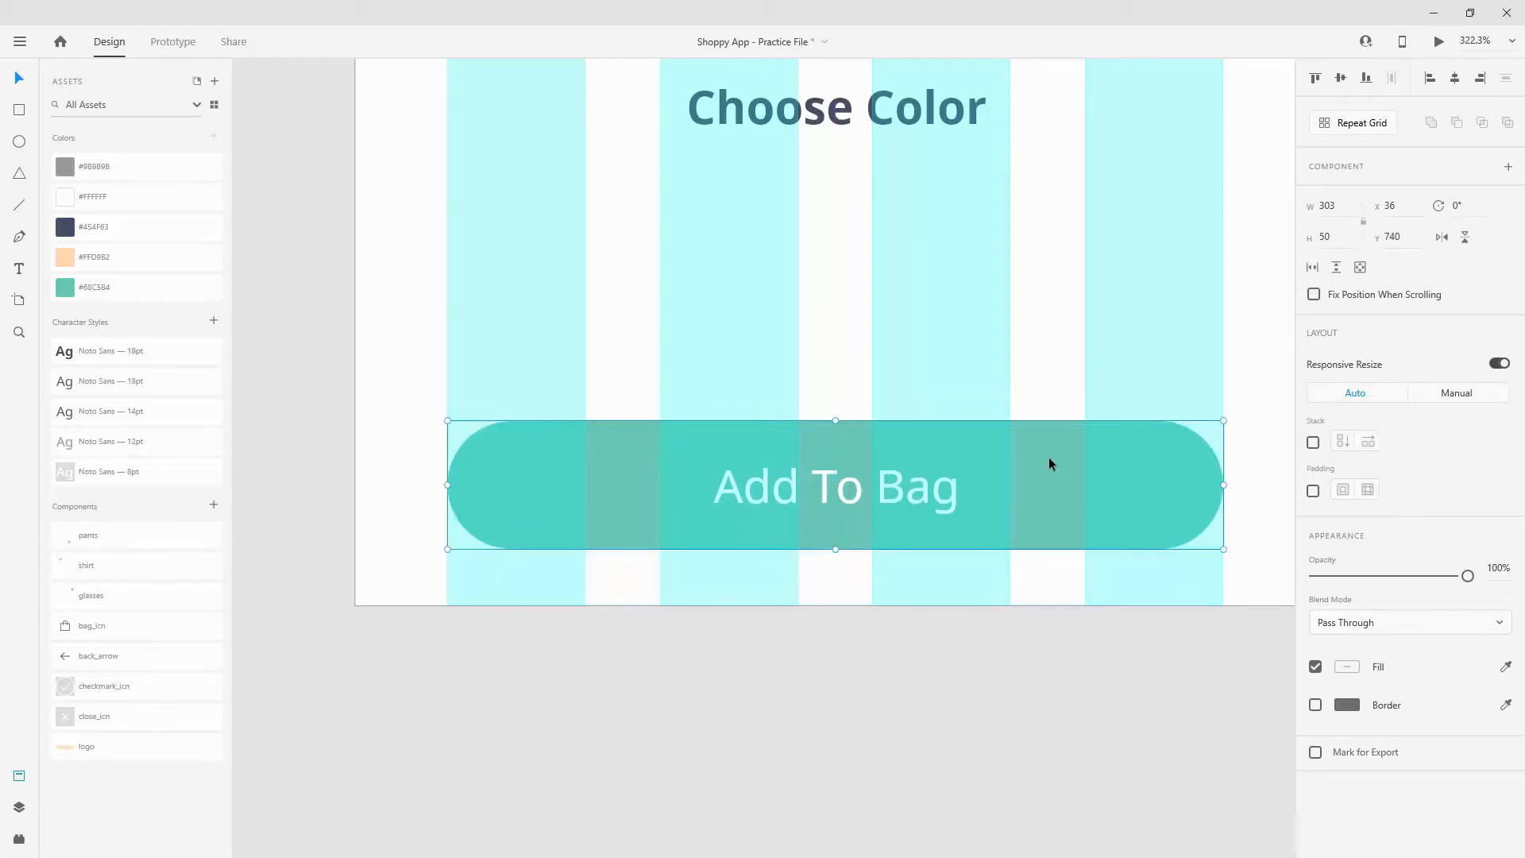
key("ctrl+k")
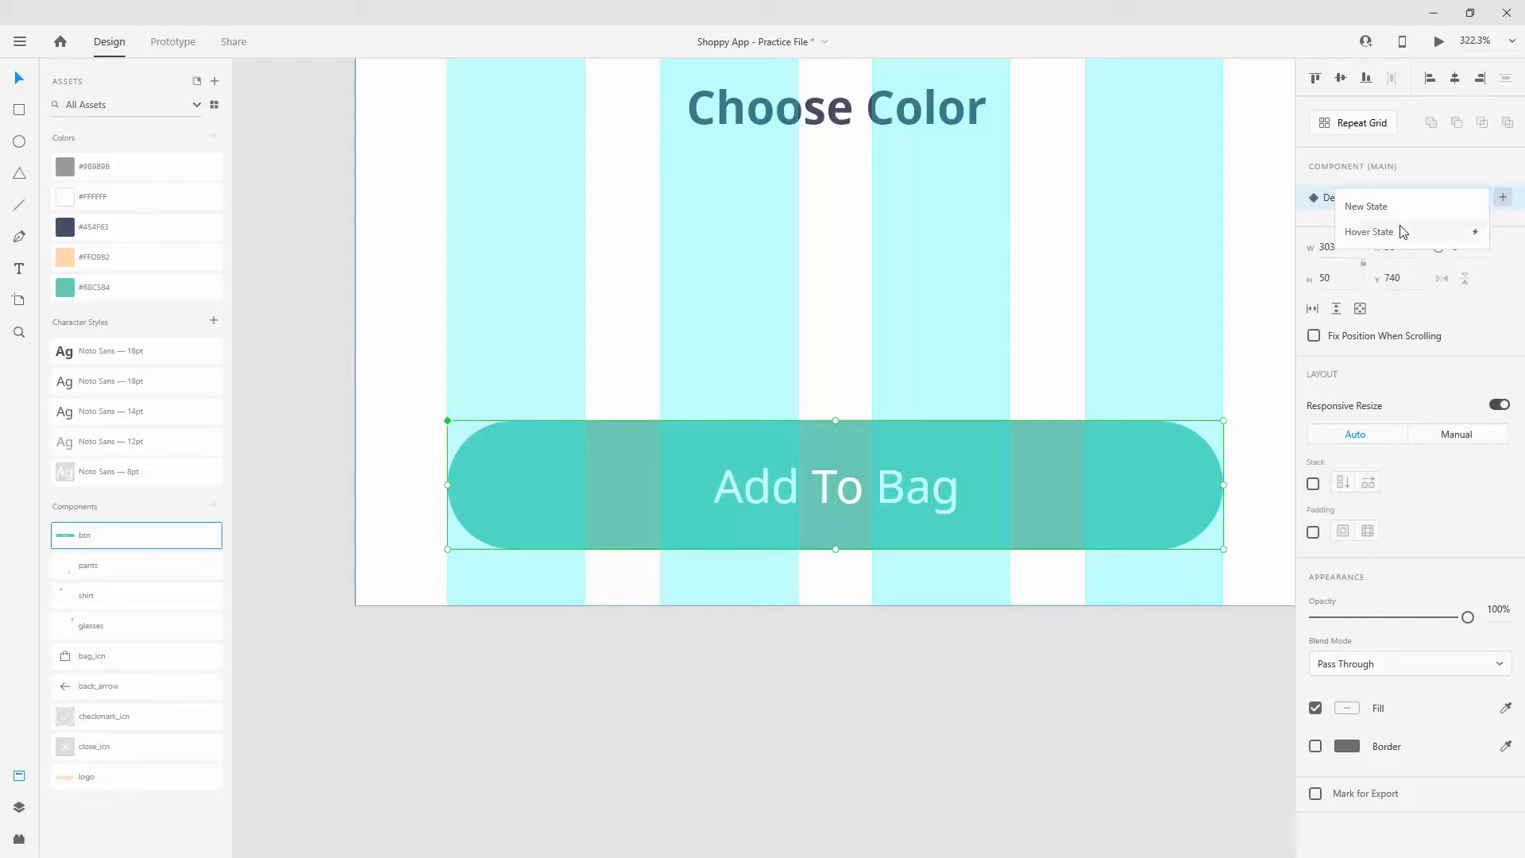
Step: Add a hover state named "hover" to the Add To Bag button component
left_click(1392, 232)
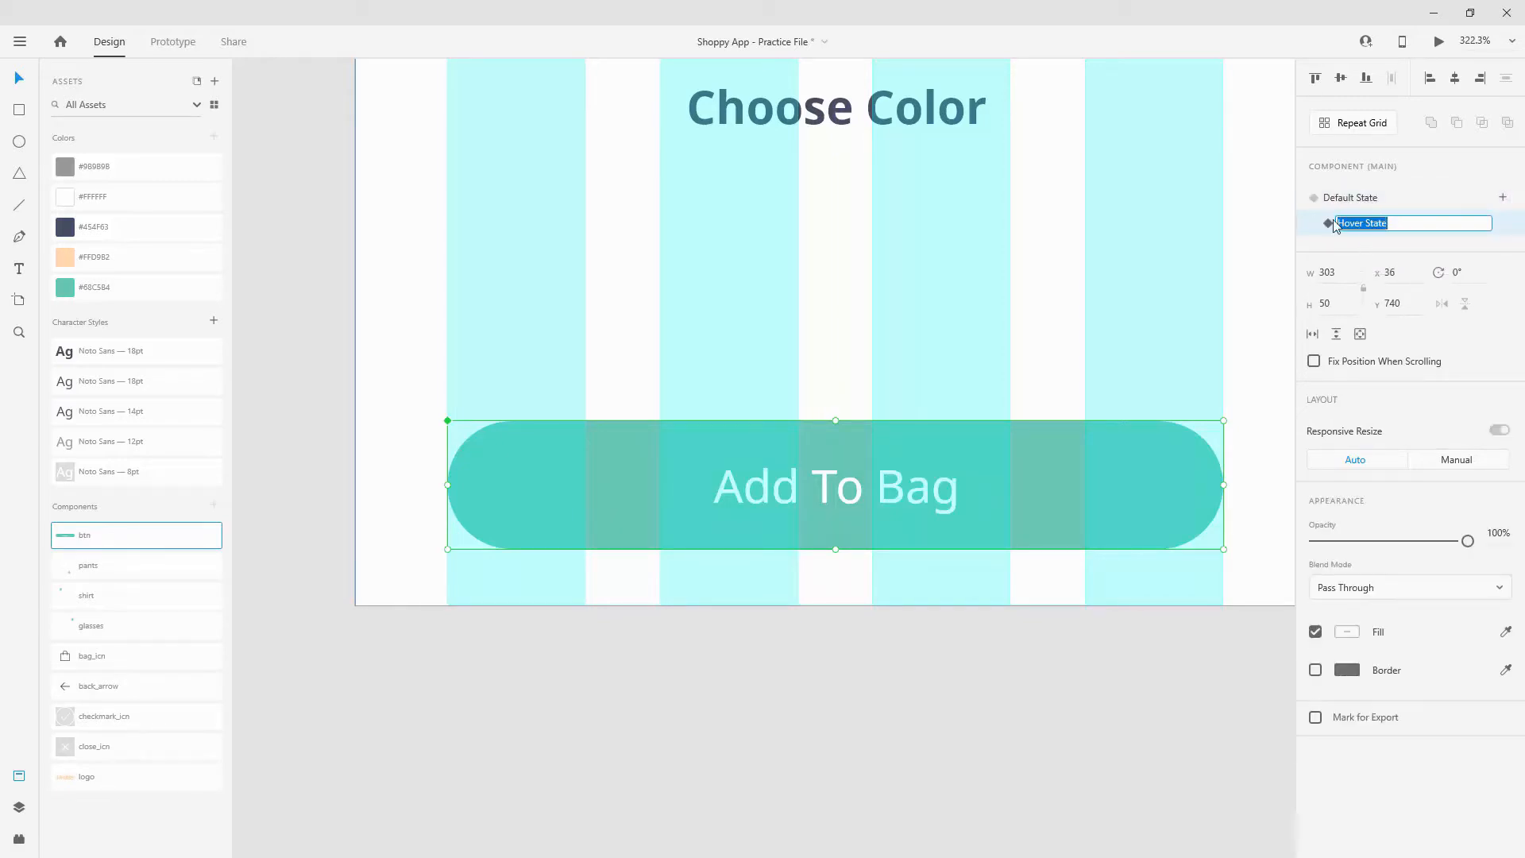
type("hover")
key("Return")
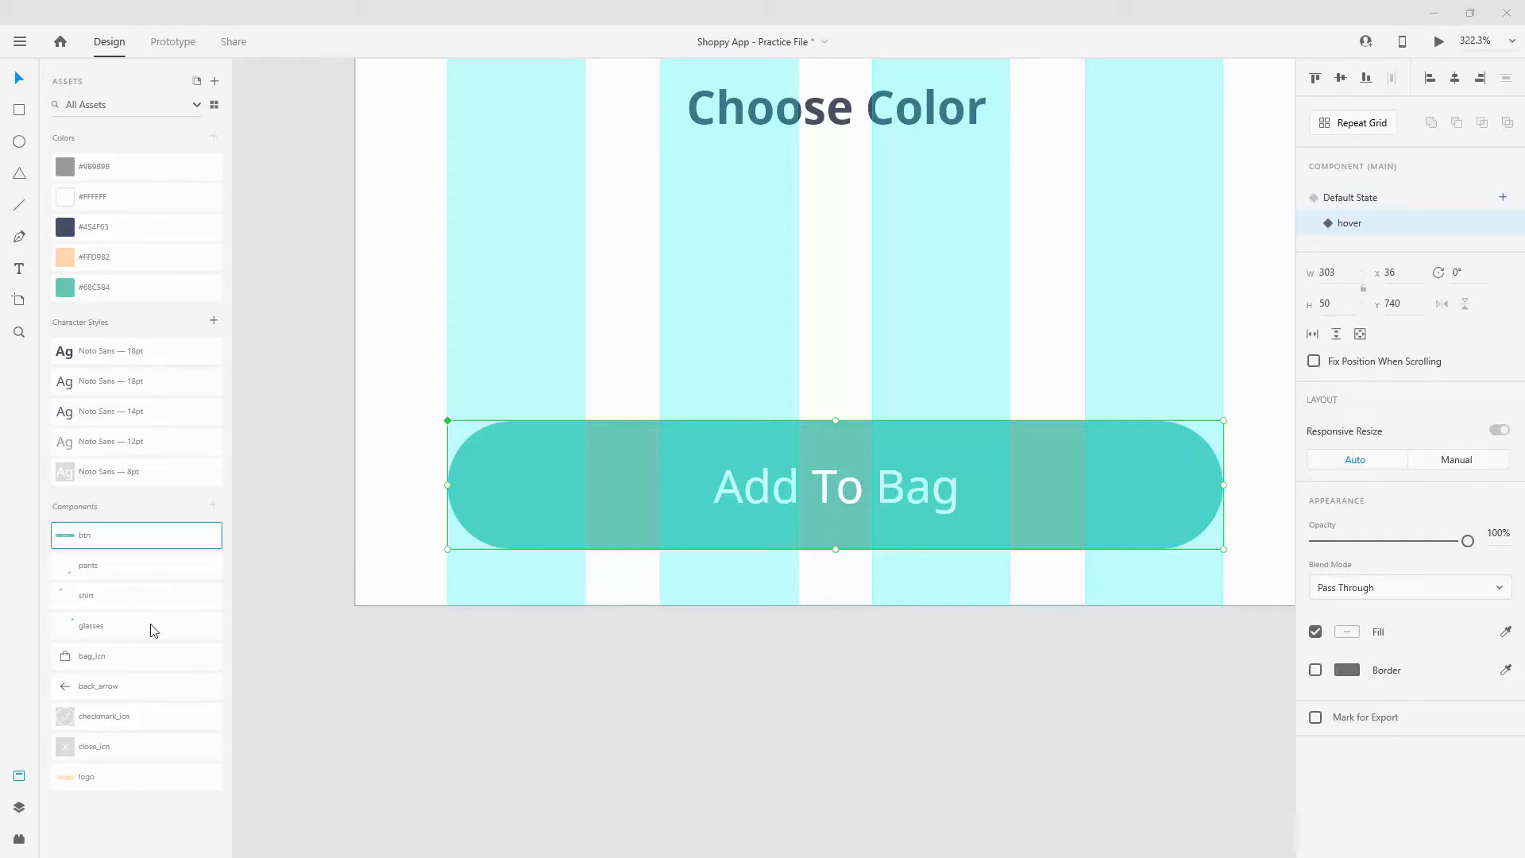
Step: Enable the shadow on the btn rectangle inside the component's hover state
left_click(19, 806)
left_click(55, 135)
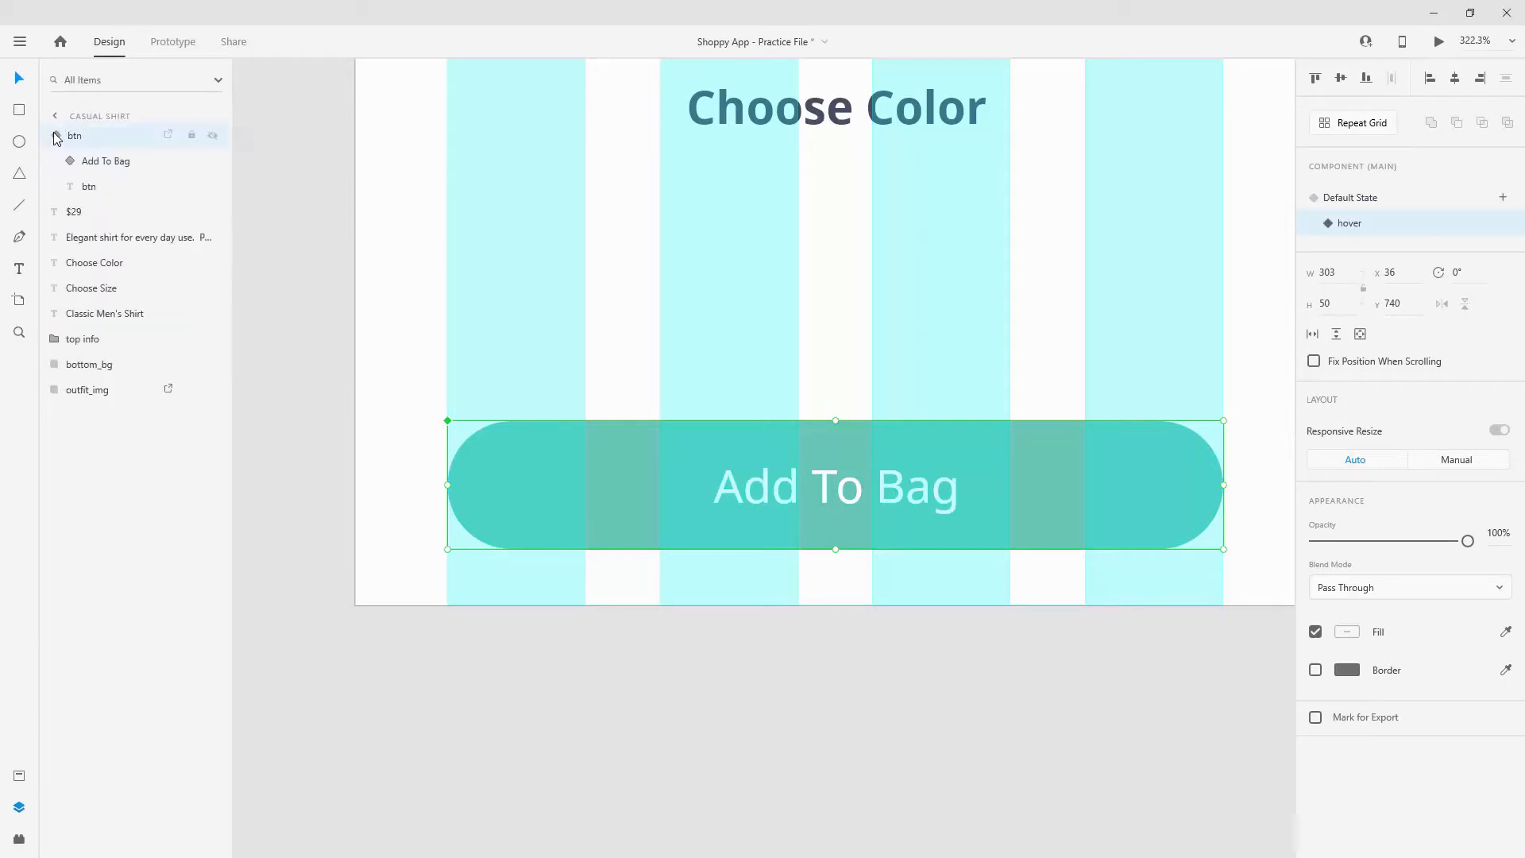
left_click(89, 187)
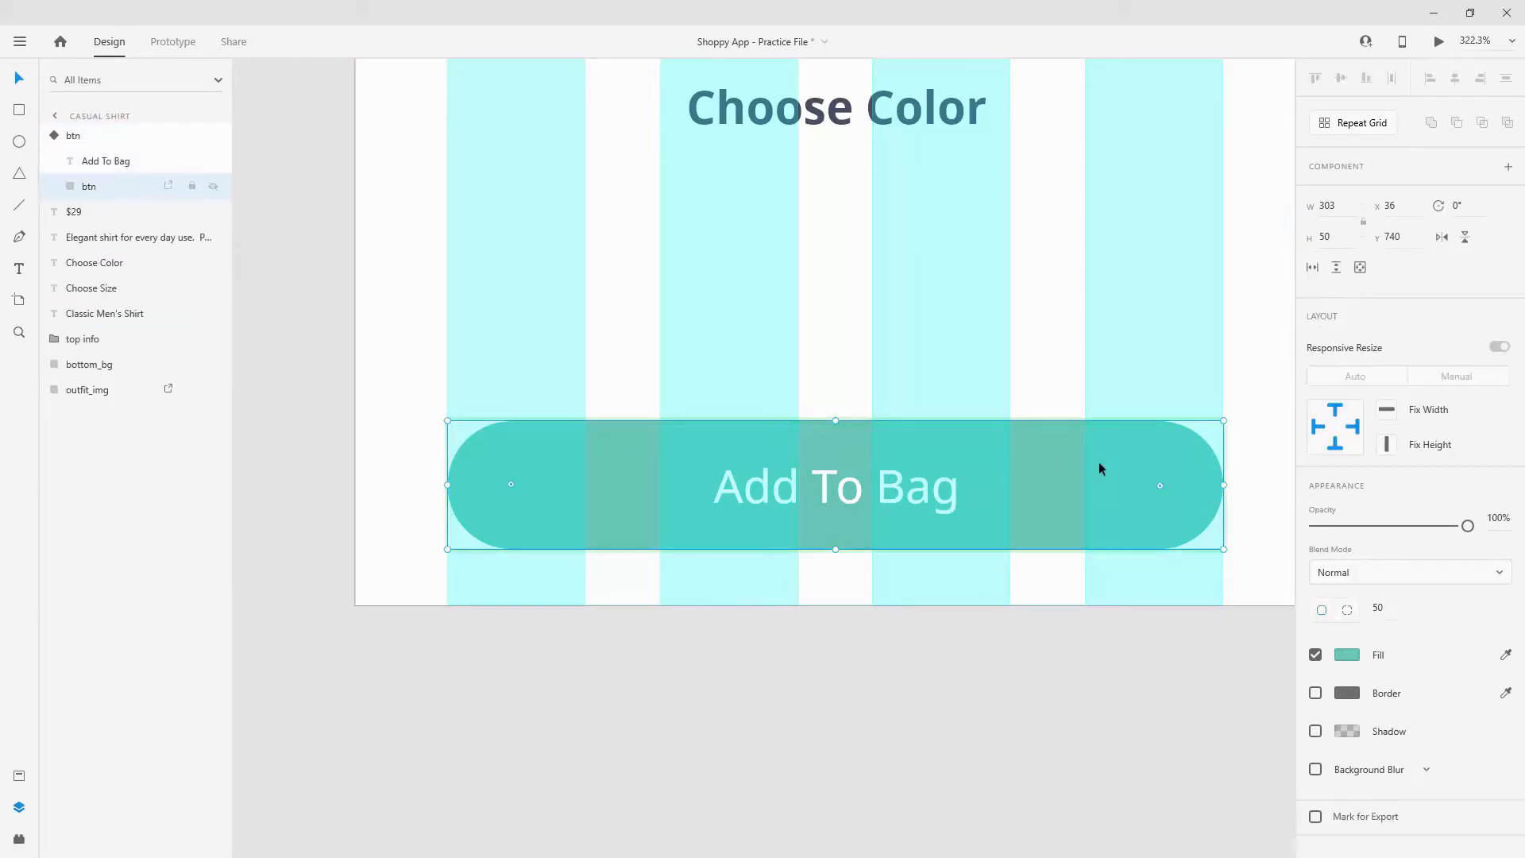
left_click(1317, 732)
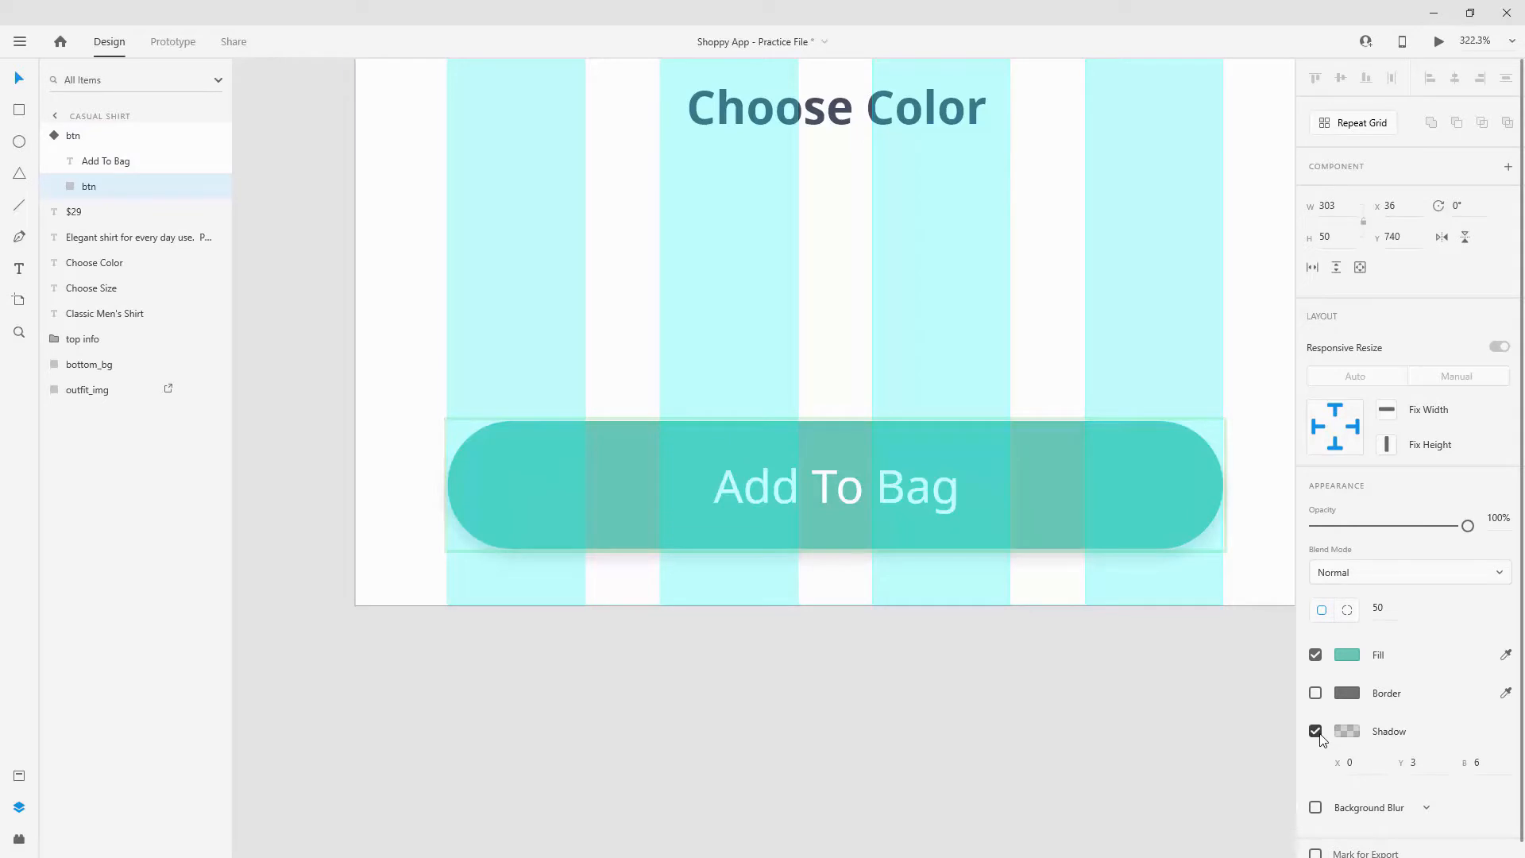
left_click(1168, 699)
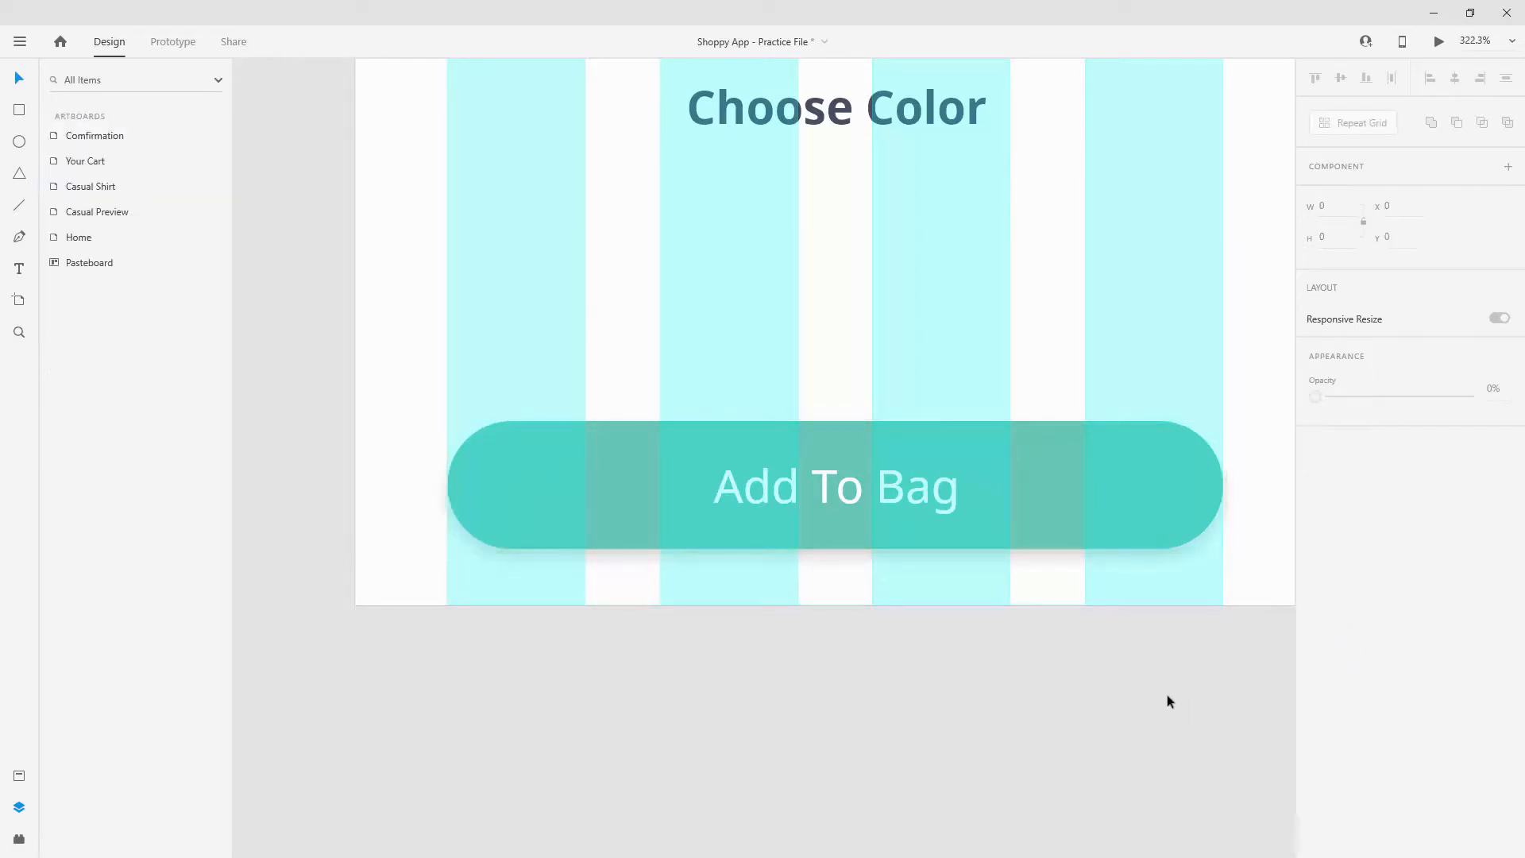
Step: Check the shadow settings of the btn rectangle in the hover state and return the component to its Default State
left_click(1089, 436)
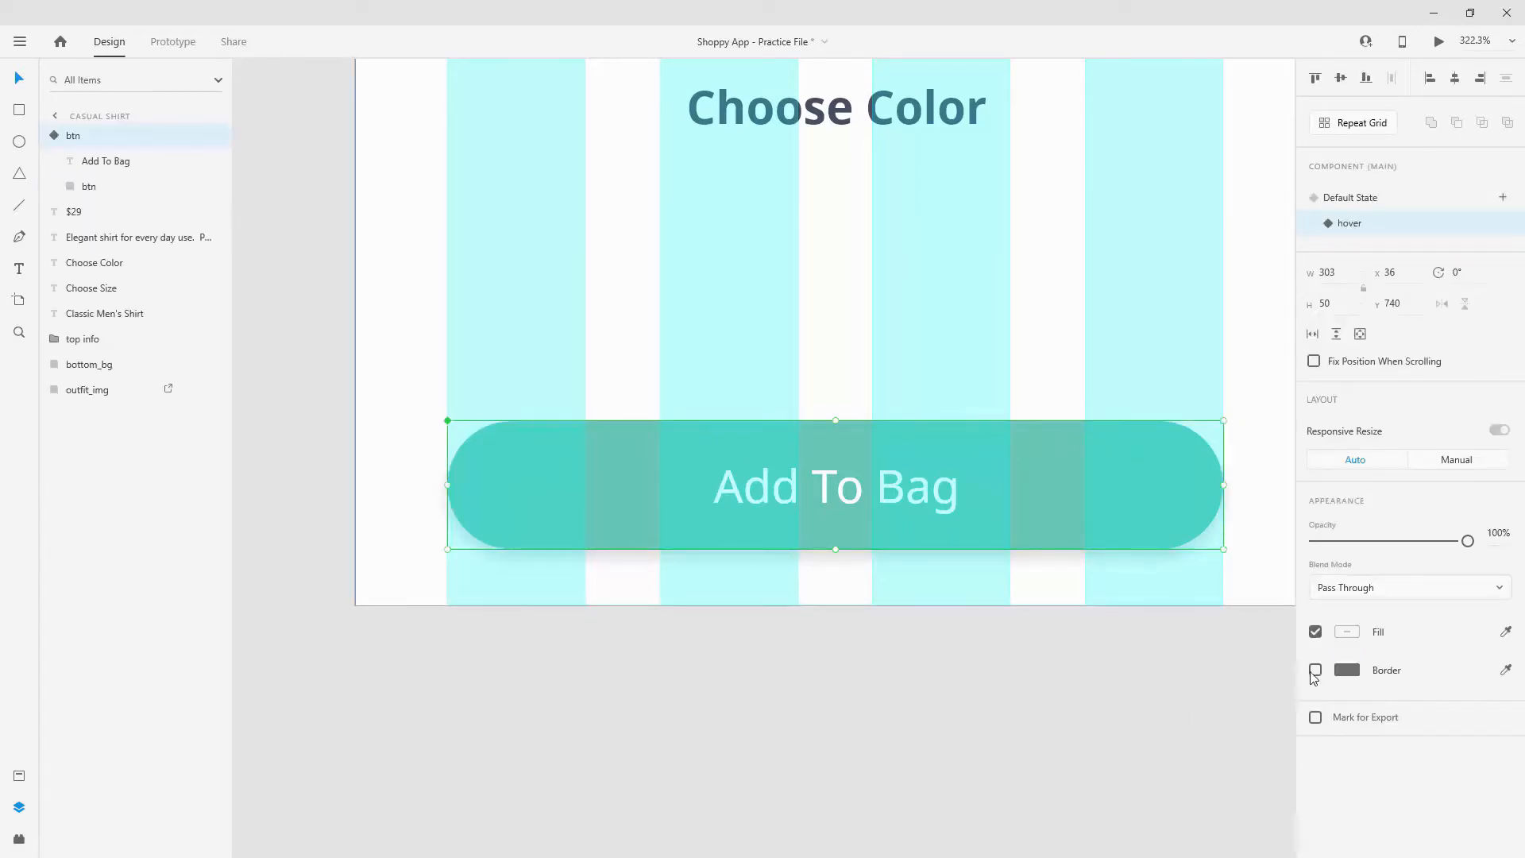
left_click(121, 187)
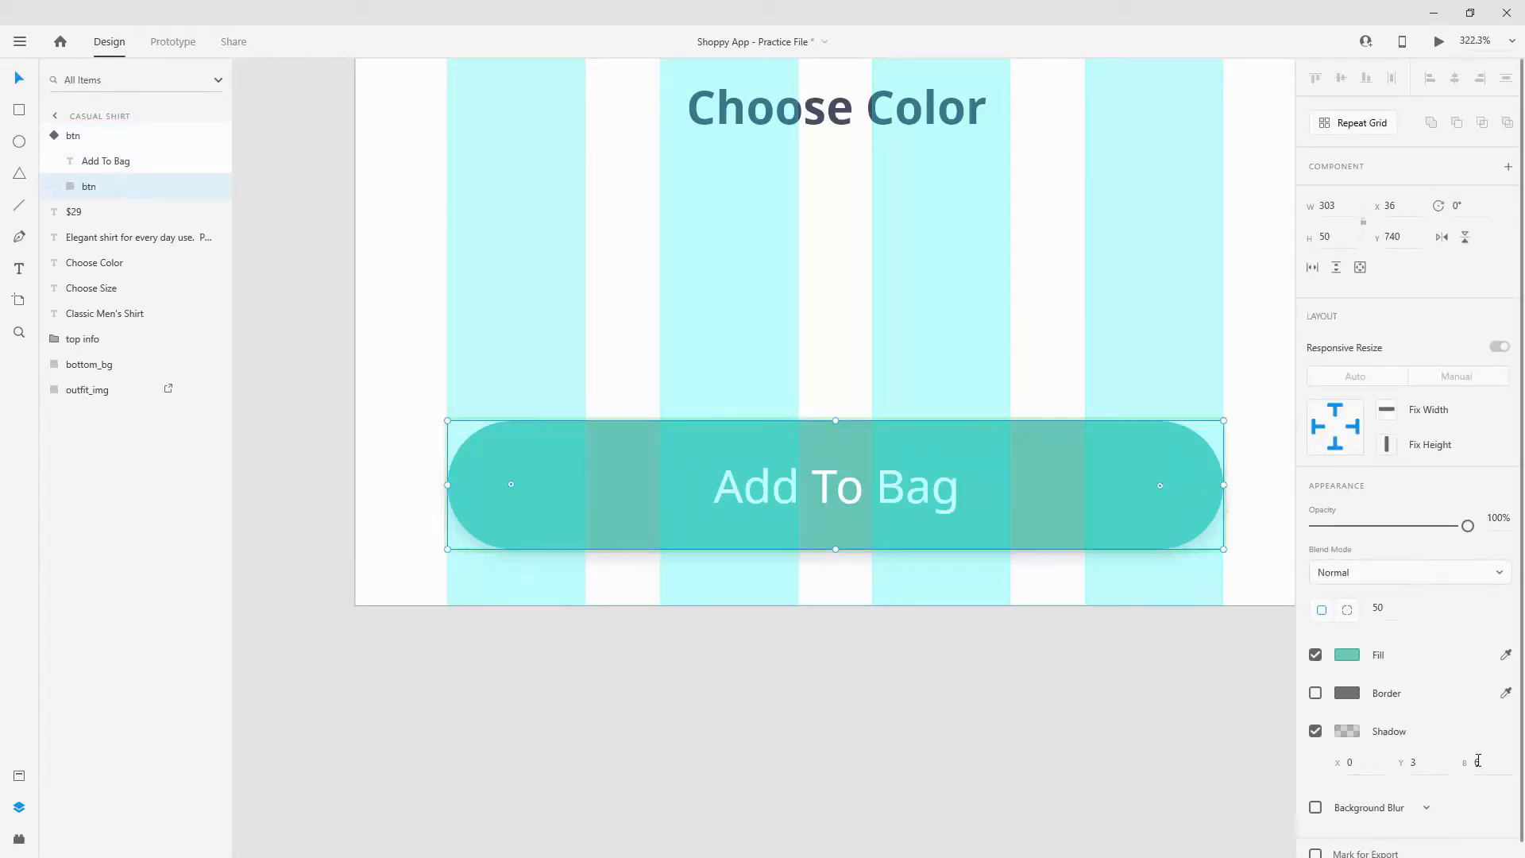
left_click(74, 138)
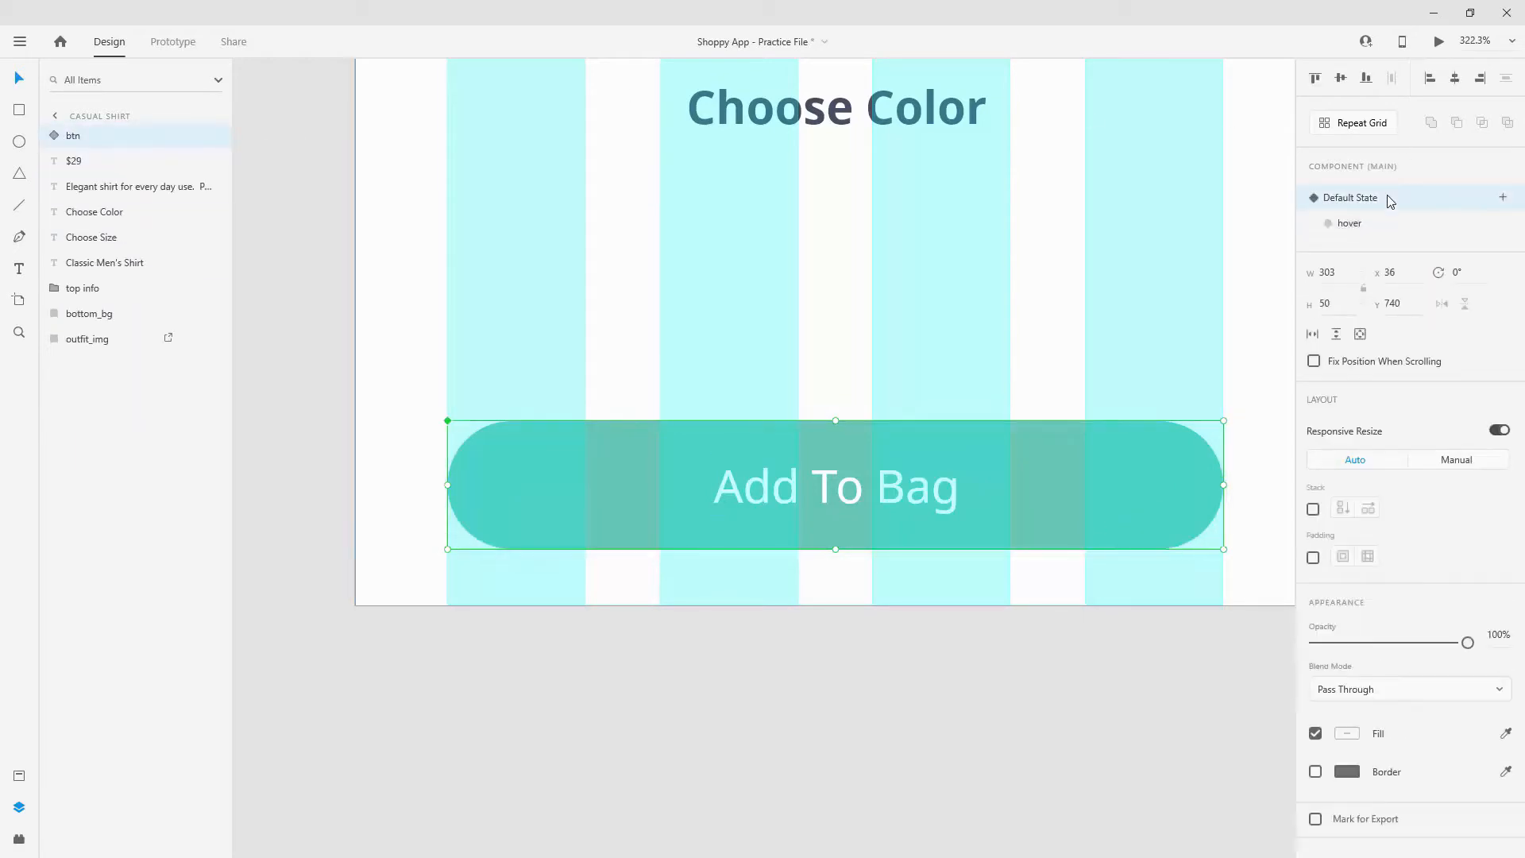
Step: Reorder the layers so top info is uppermost and btn lies directly above bottom_bg, and move the button to Y 738
scroll(778, 192, "down", 1)
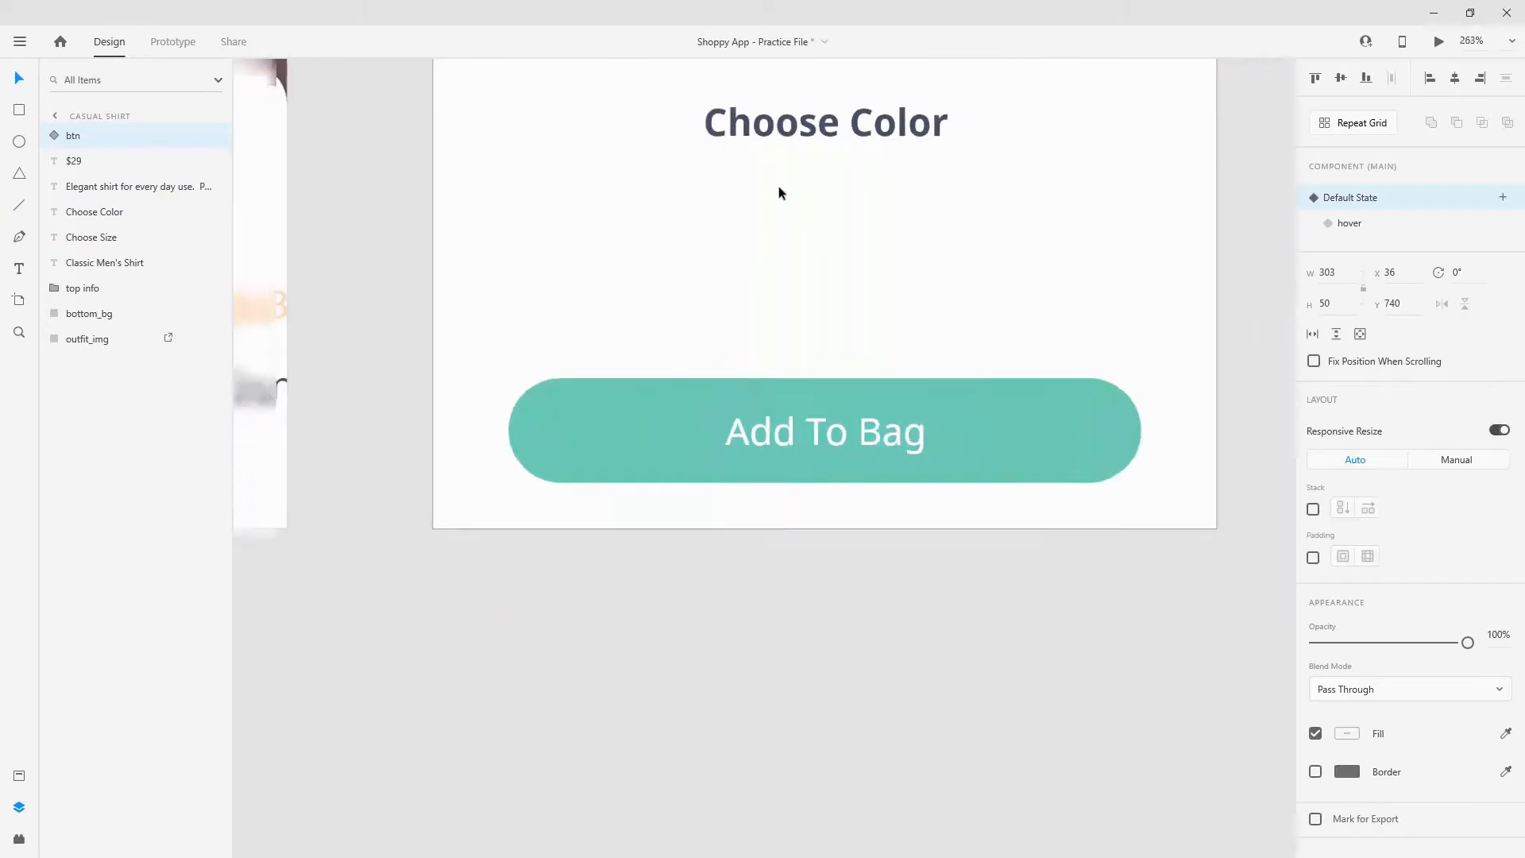
scroll(779, 190, "down", 4)
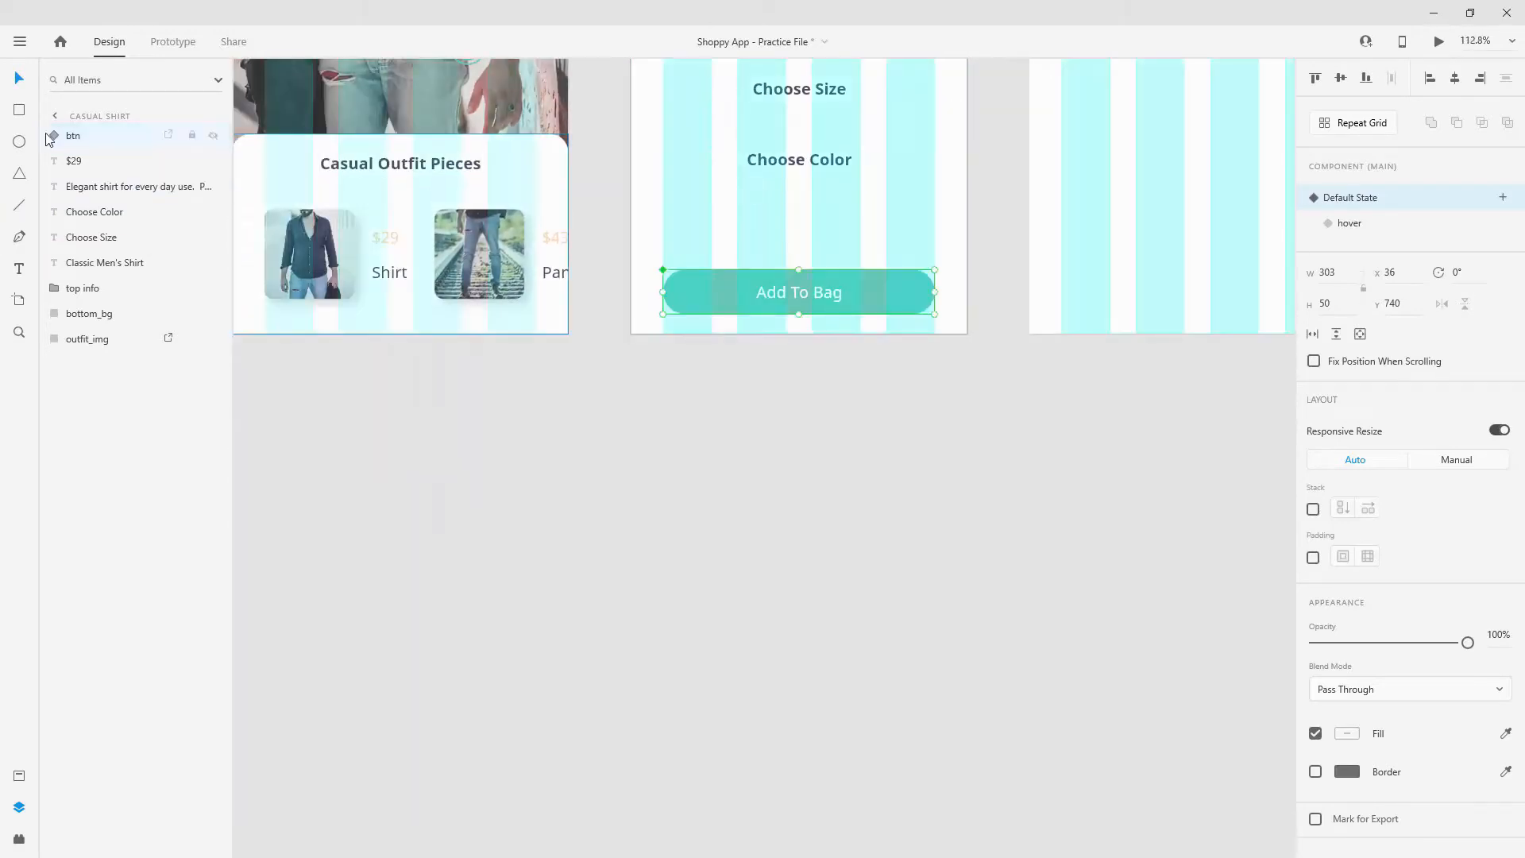
mouse_move(119, 289)
left_mouse_down()
mouse_move(119, 135)
mouse_move(112, 298)
left_mouse_up()
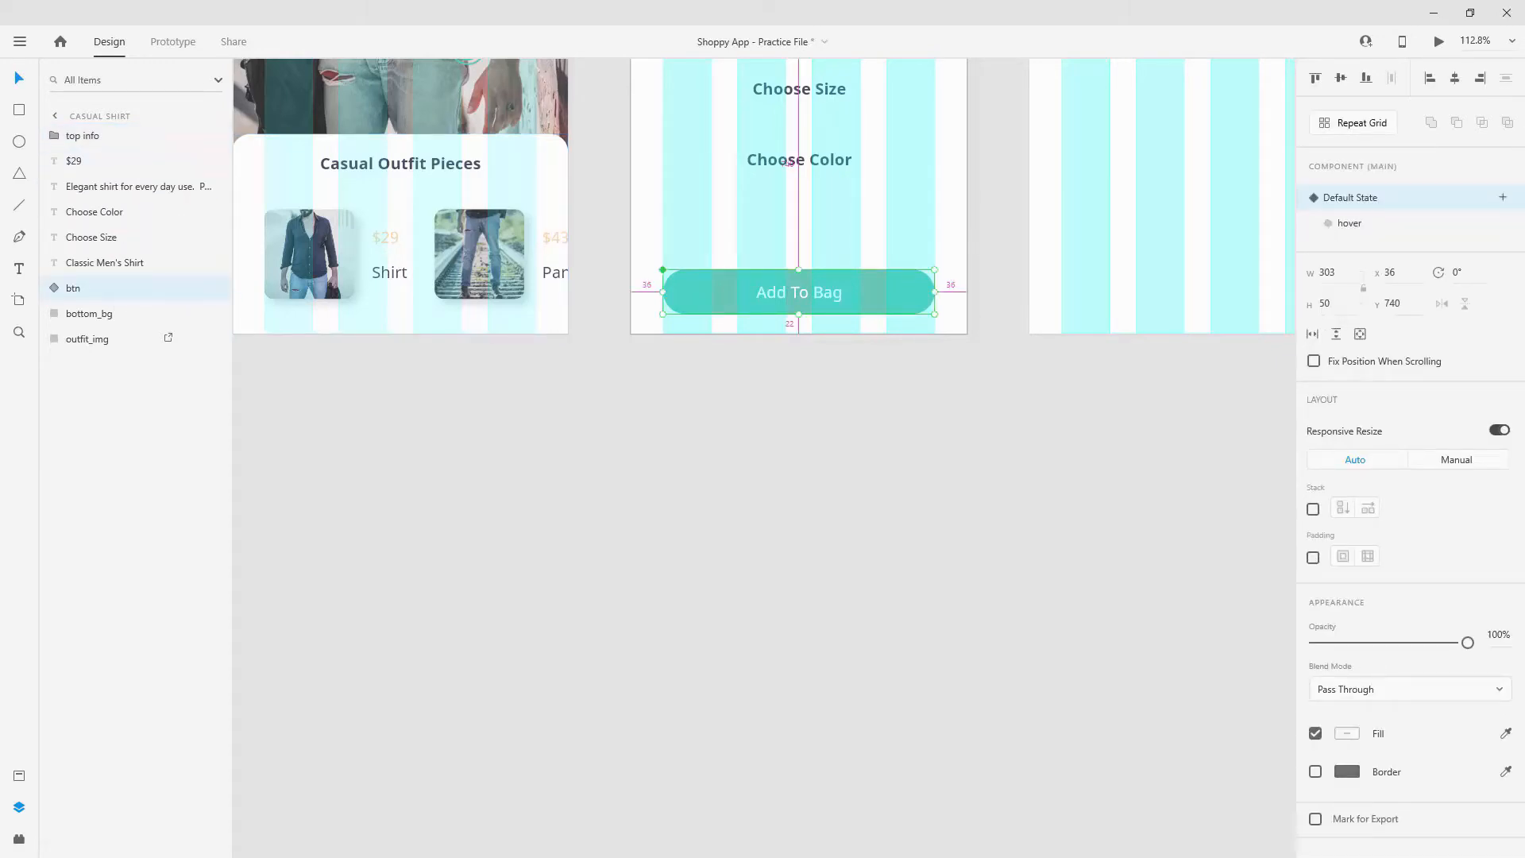
left_click_drag(875, 288, 875, 285)
Step: Check the Choose Size heading's spacing and move the Choose Color heading down to Y 637
scroll(877, 282, "up", 5)
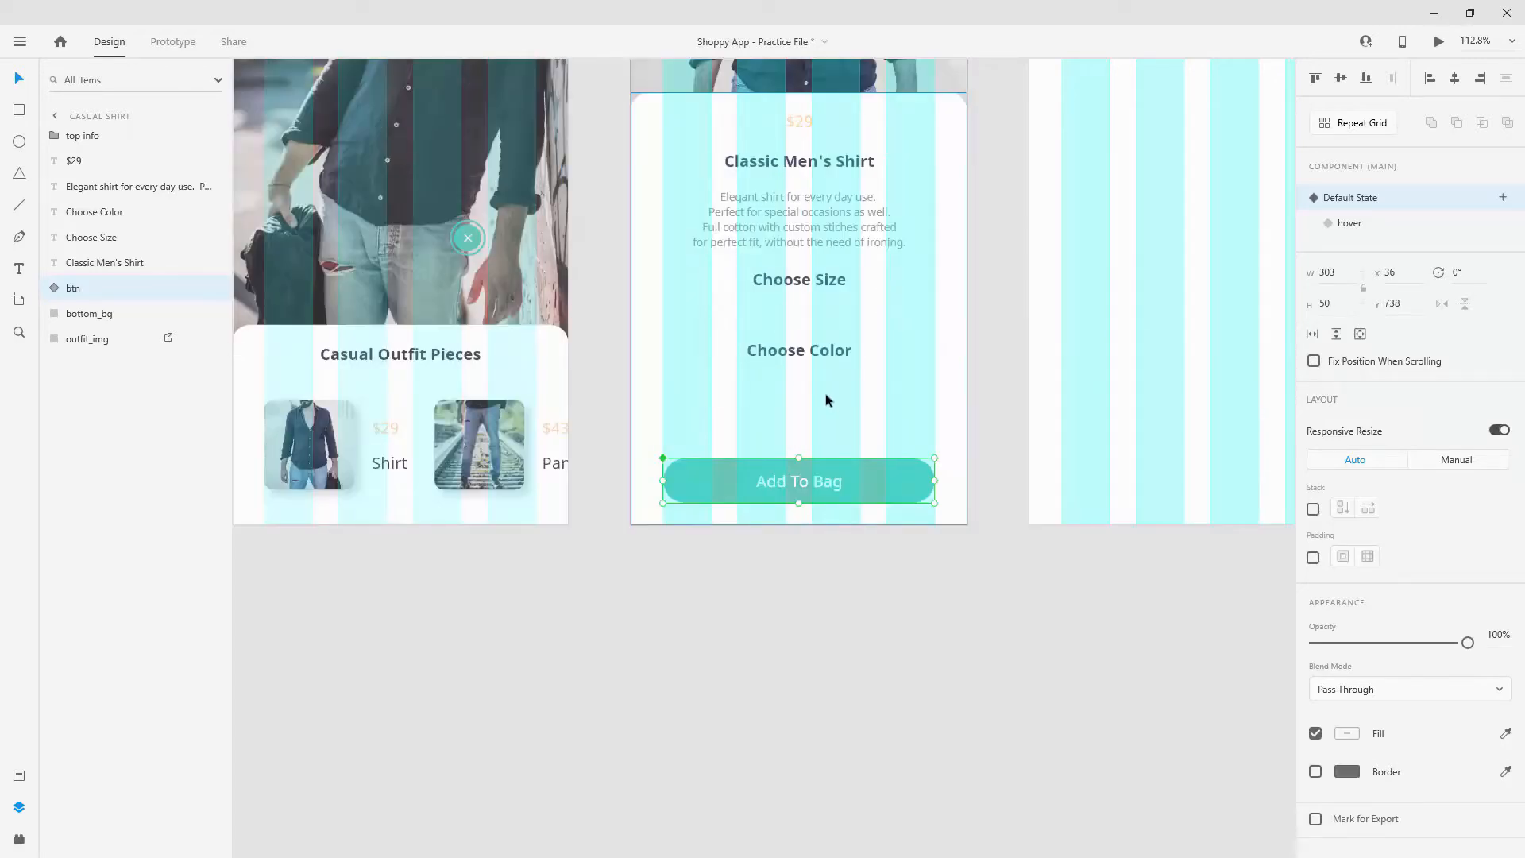
left_click(830, 280)
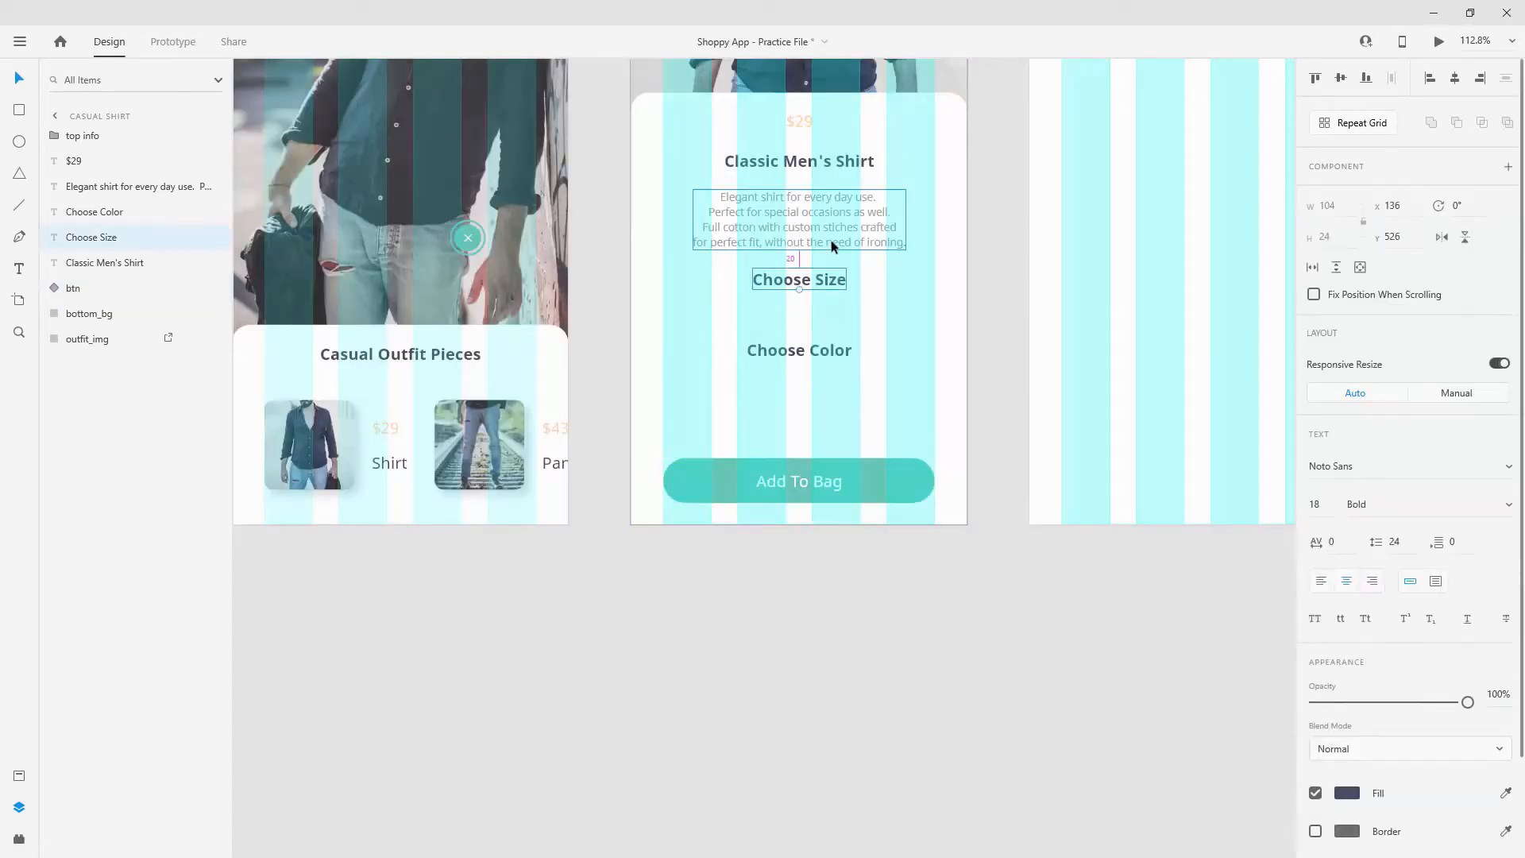
left_click(807, 341)
left_click_drag(807, 355, 803, 384)
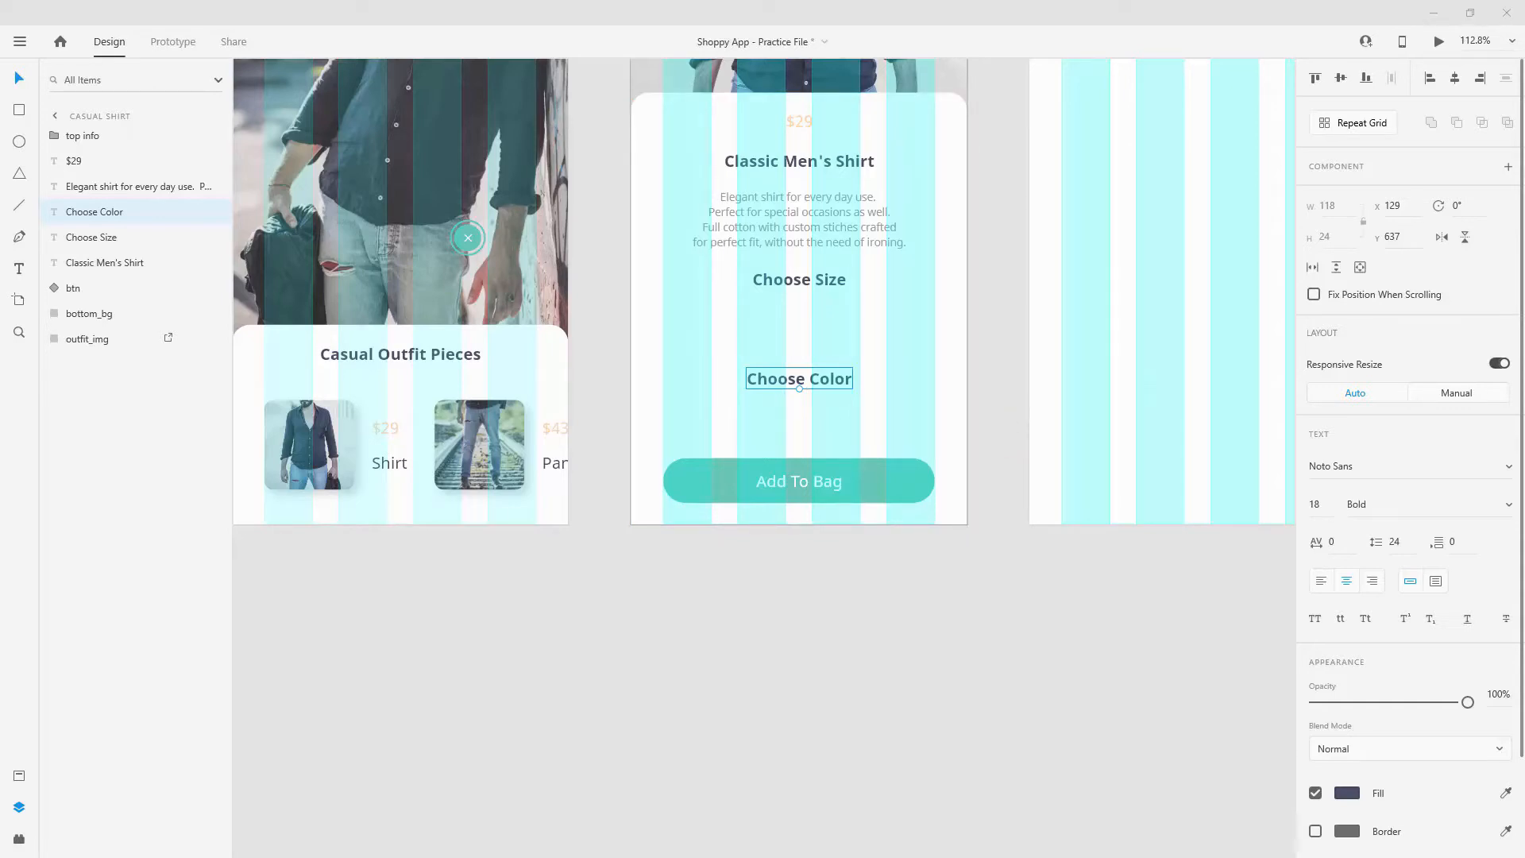
Step: Draw a circle about 48 by 48 beneath the Choose Size heading, starting at the first grid column's left edge
scroll(794, 318, "up", 5)
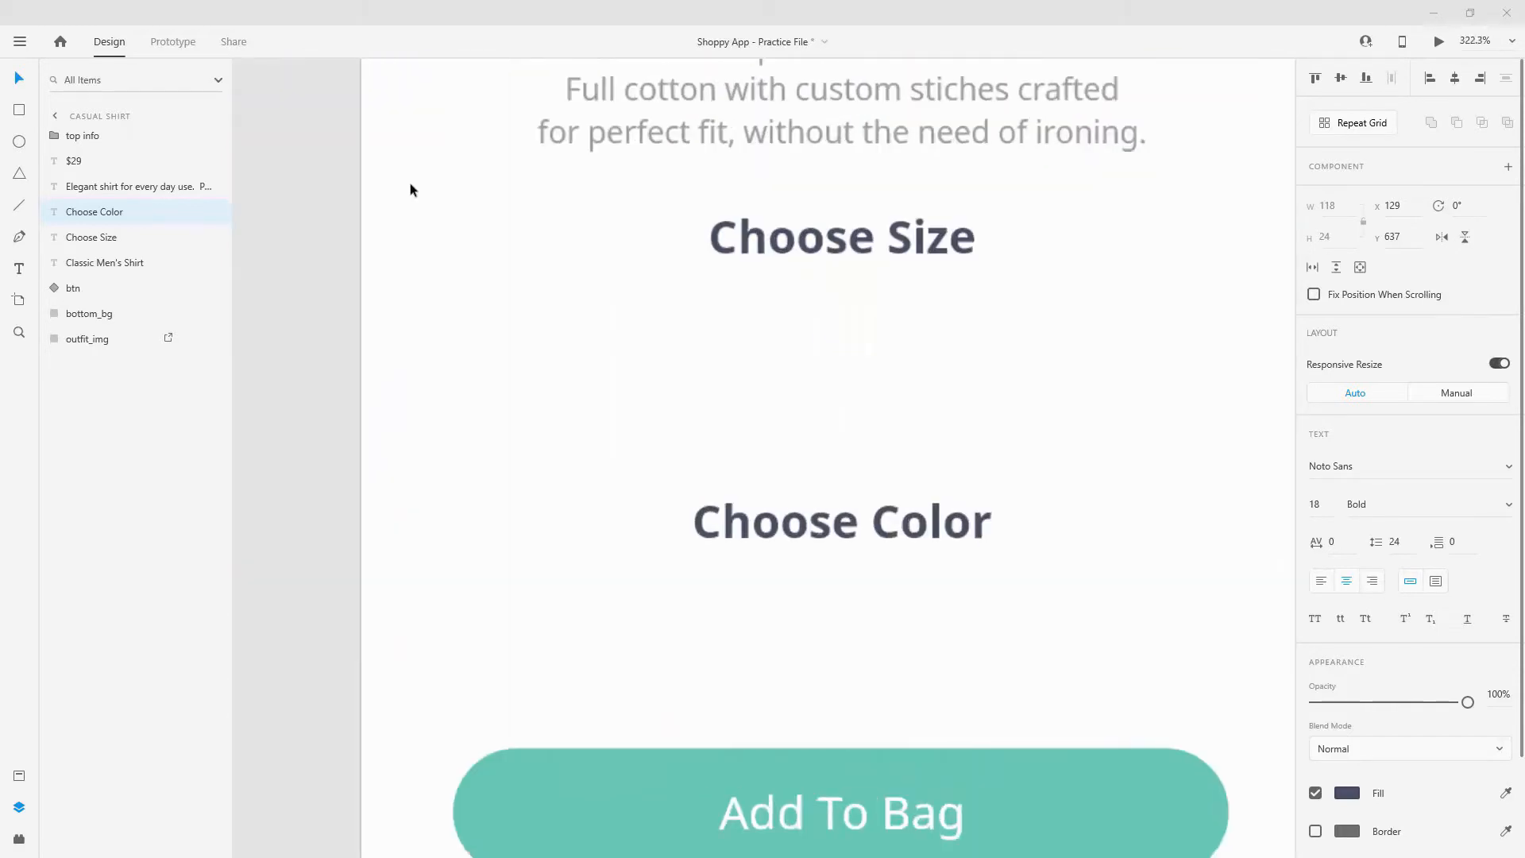
left_click(20, 142)
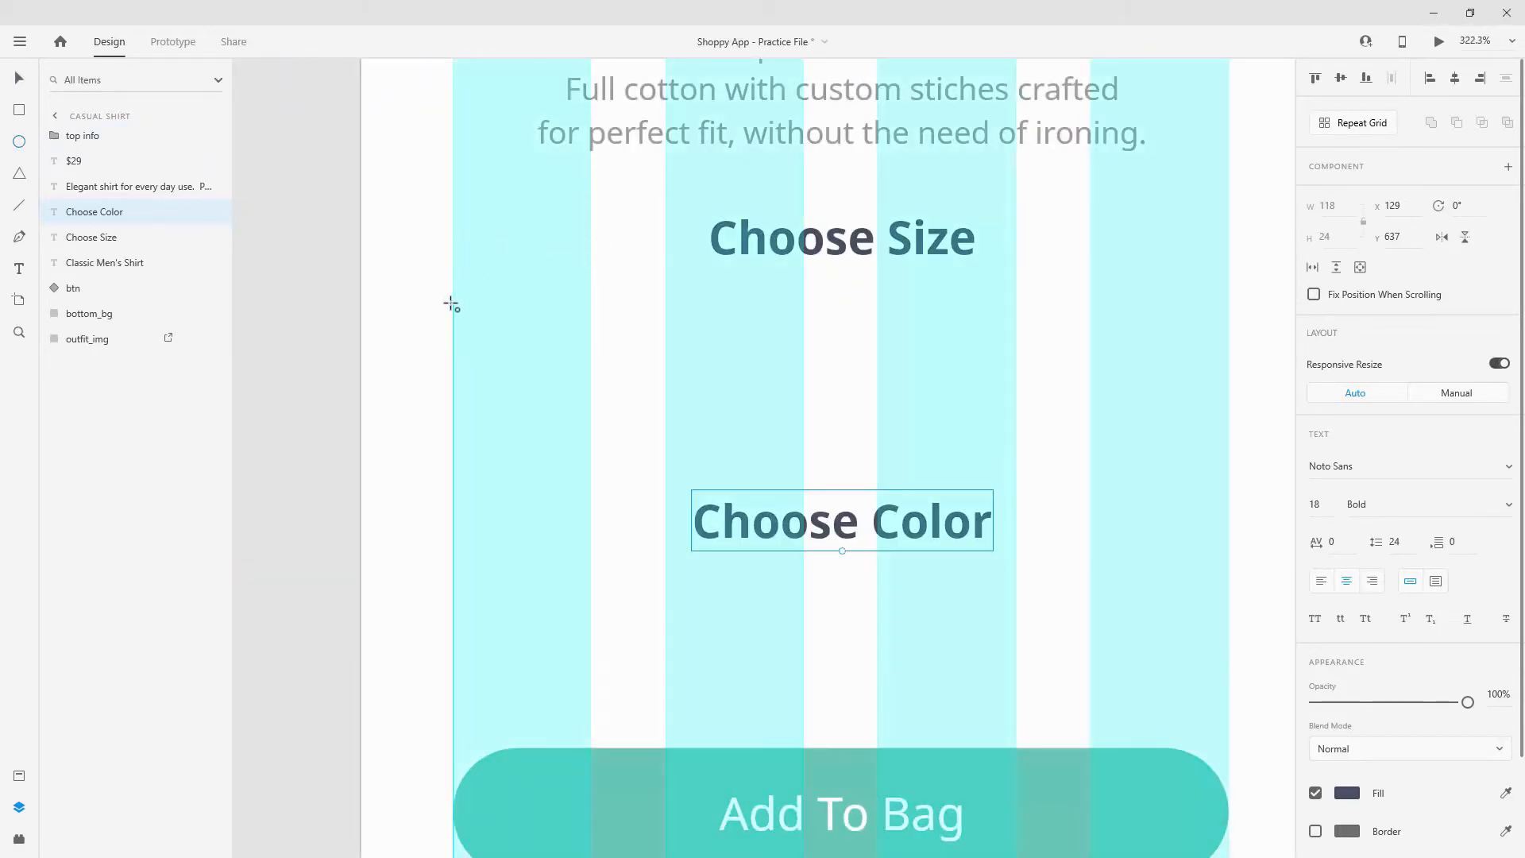
left_click_drag(453, 303, 612, 422)
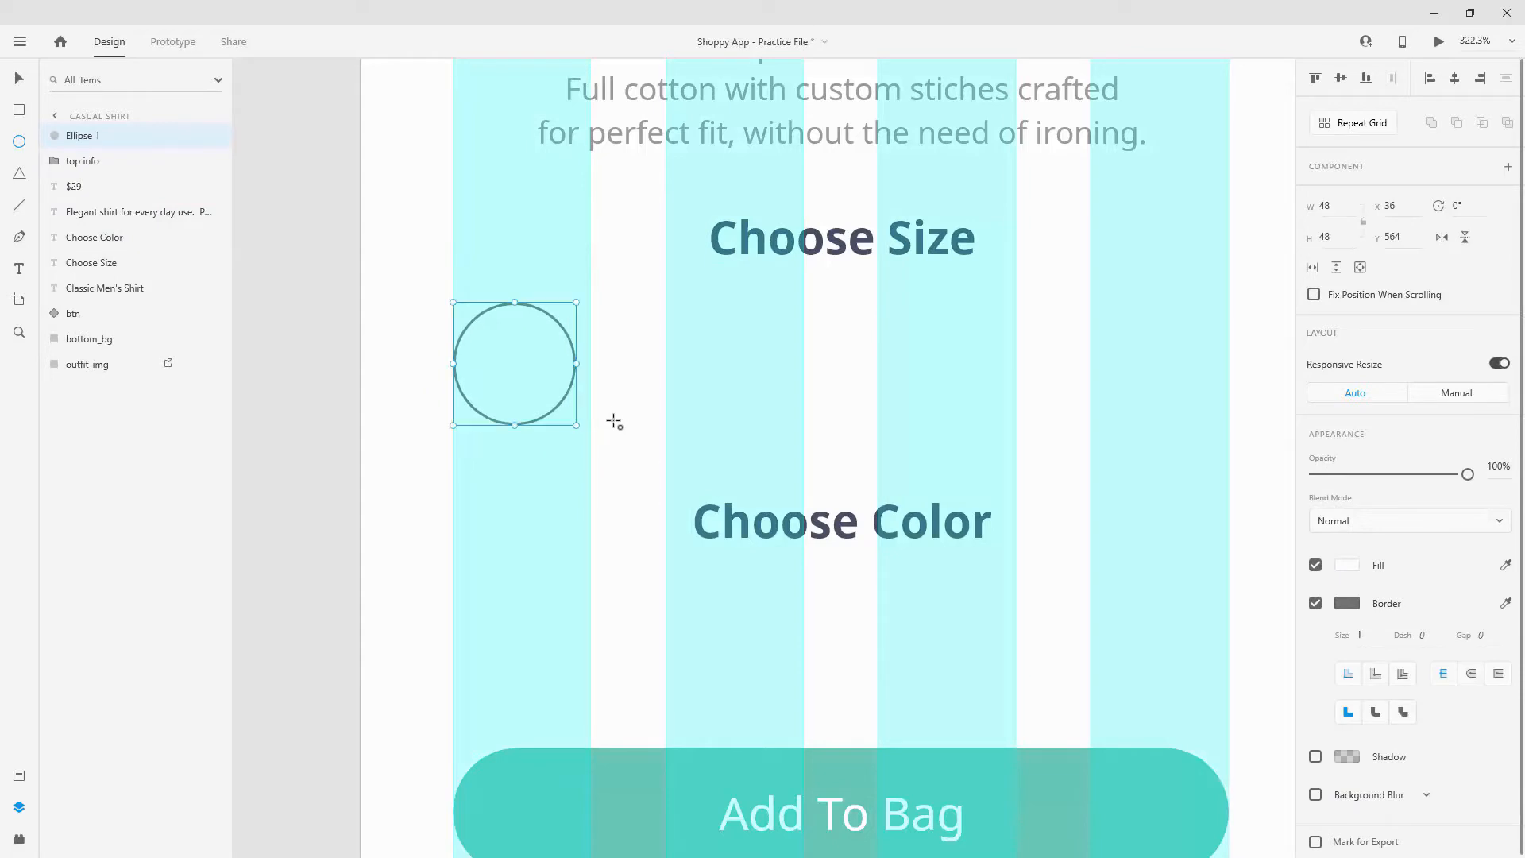
Step: Rename the new circle's layer as size_bg
double_click(73, 136)
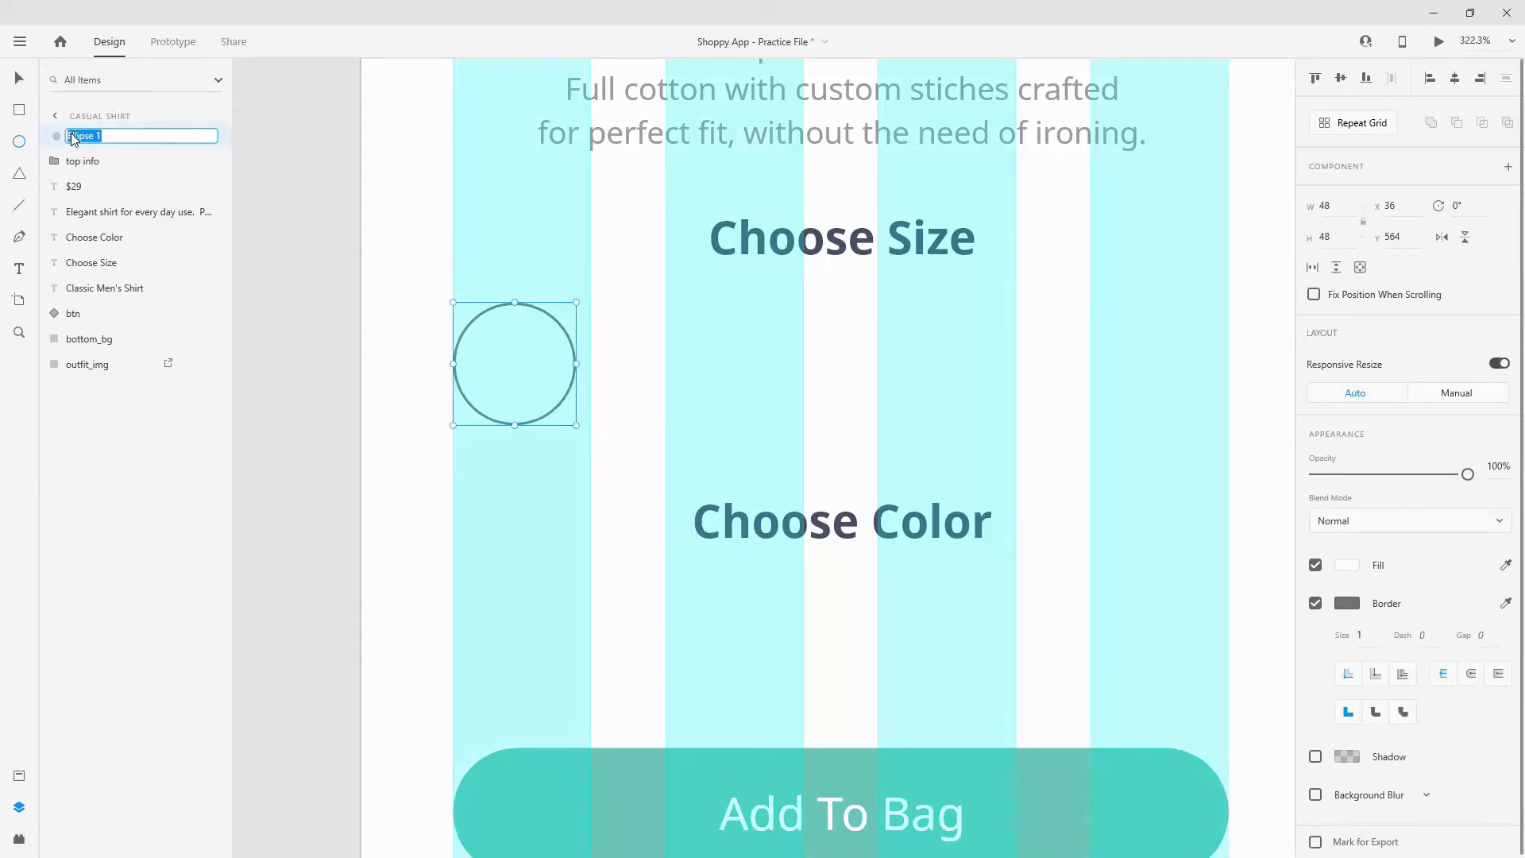
type("sh")
type("ze_b")
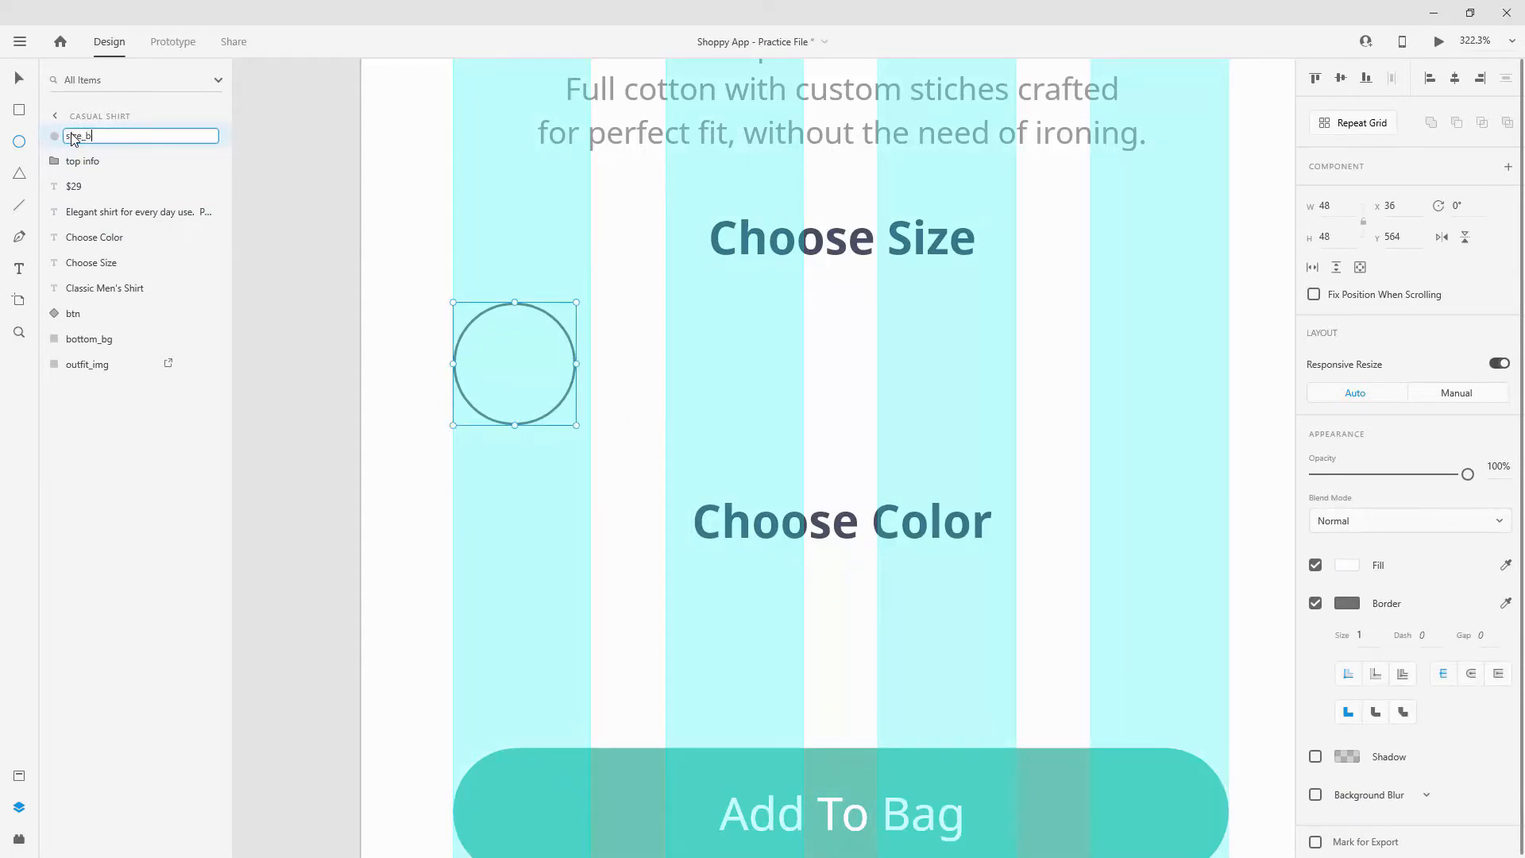
type("g")
key("Return")
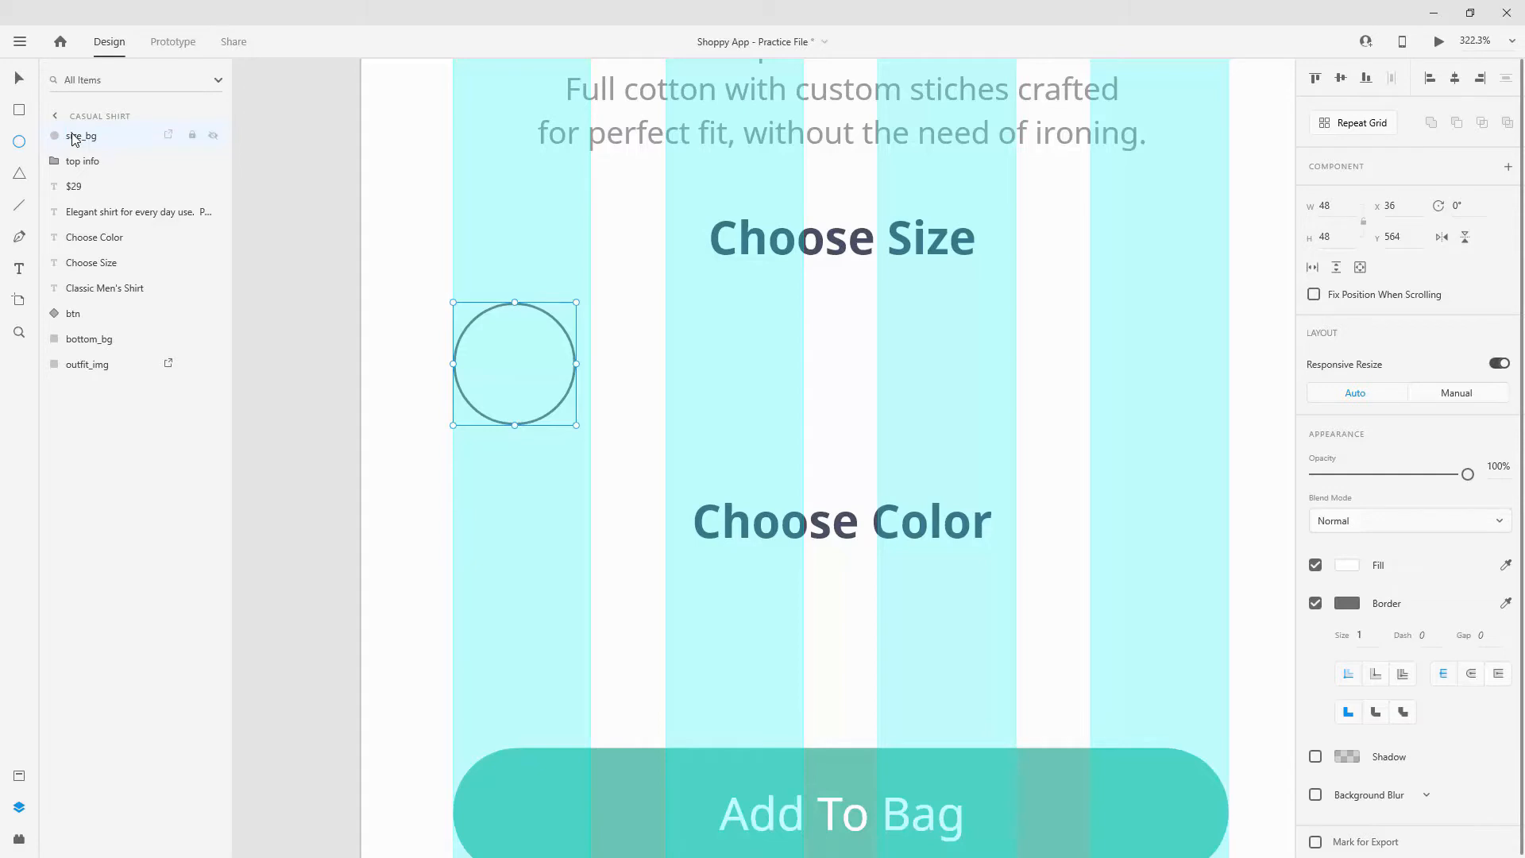
Step: Set the size_bg circle's border to the dark navy #454F63 color sampled from the saved colors
left_click(19, 774)
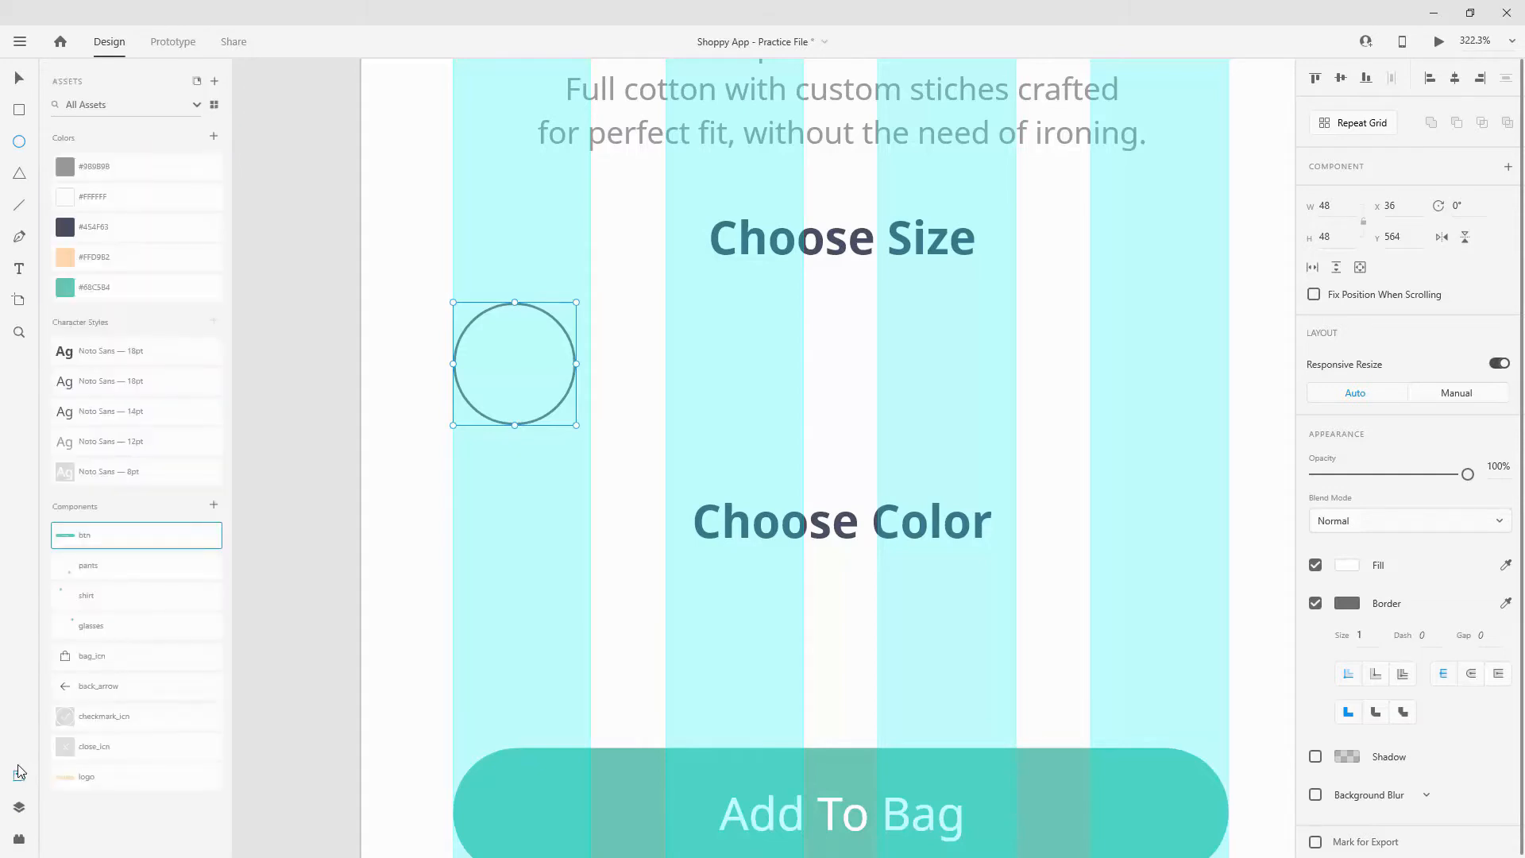
left_click(1505, 602)
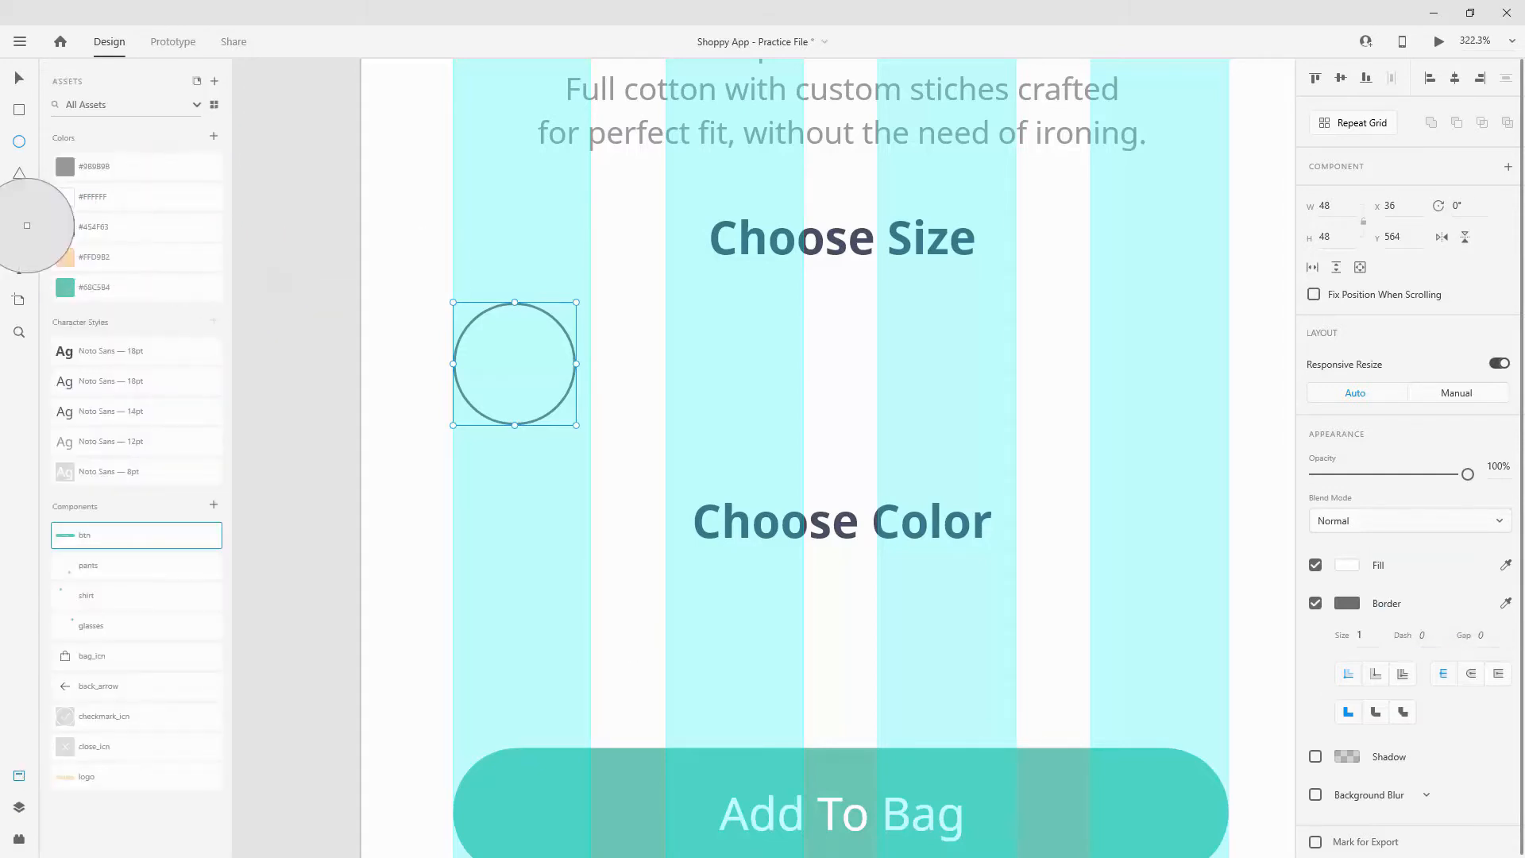
left_click(59, 229)
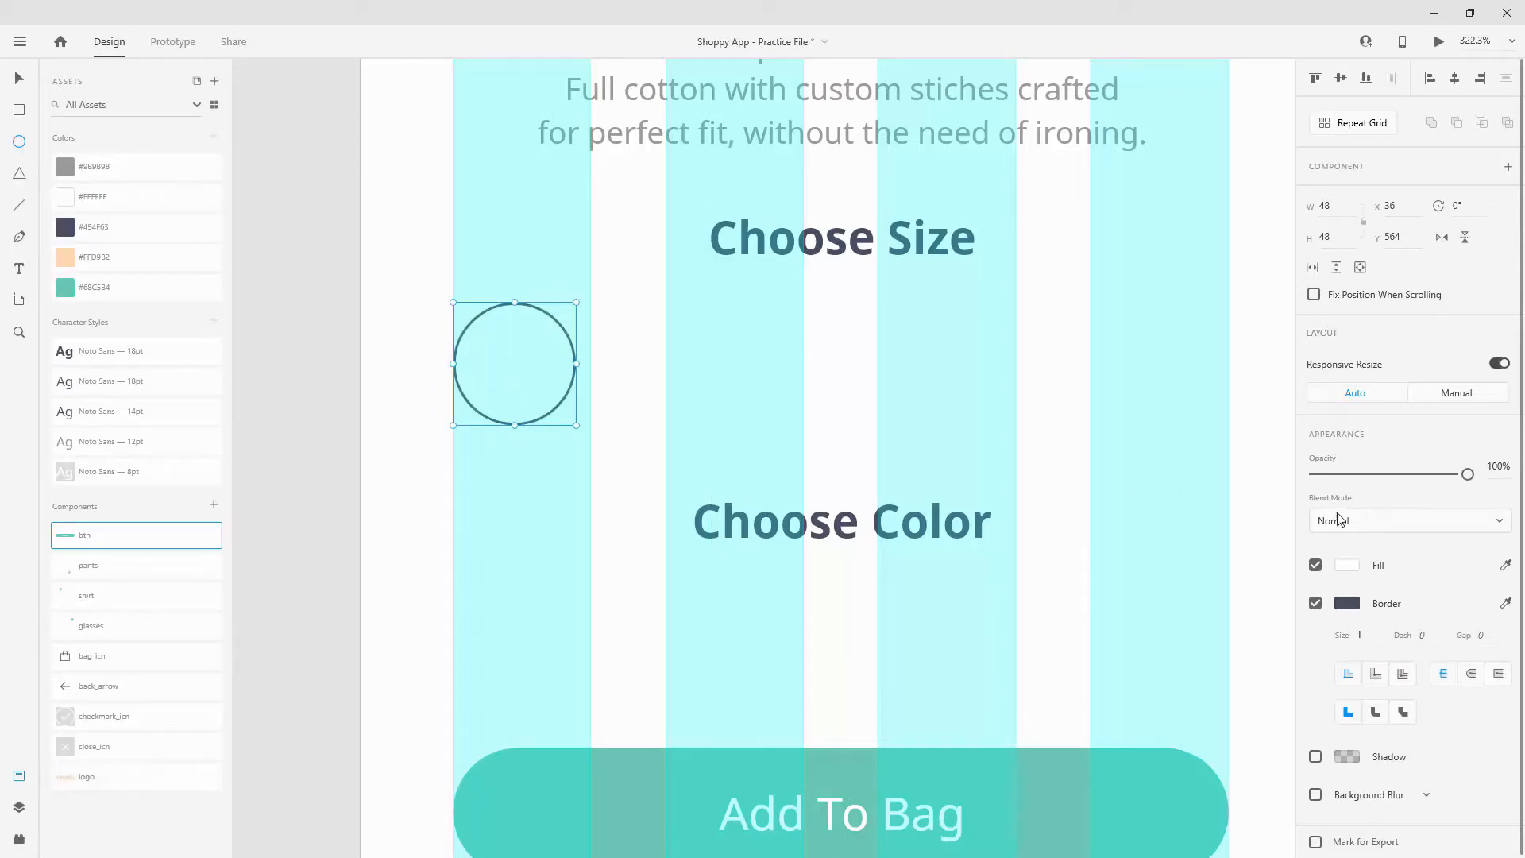
Step: Set the width and height of the size_bg circle to 40
left_click(1337, 212)
type("40")
key("Return")
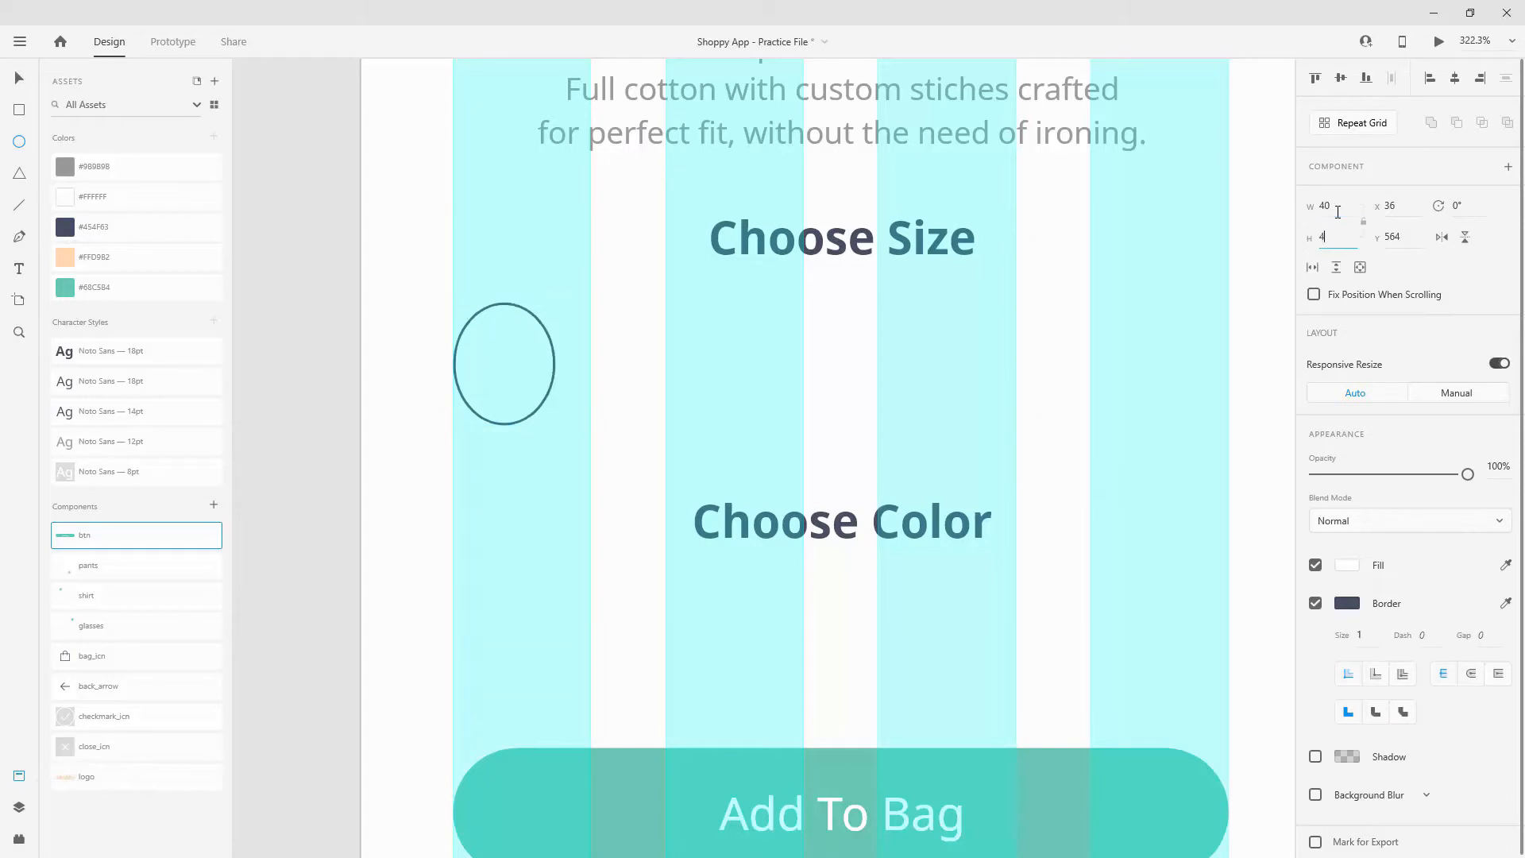
Step: Turn off the layout grid of the Casual Shirt artboard
scroll(659, 321, "down", 3)
scroll(659, 322, "up", 2)
scroll(660, 322, "down", 3)
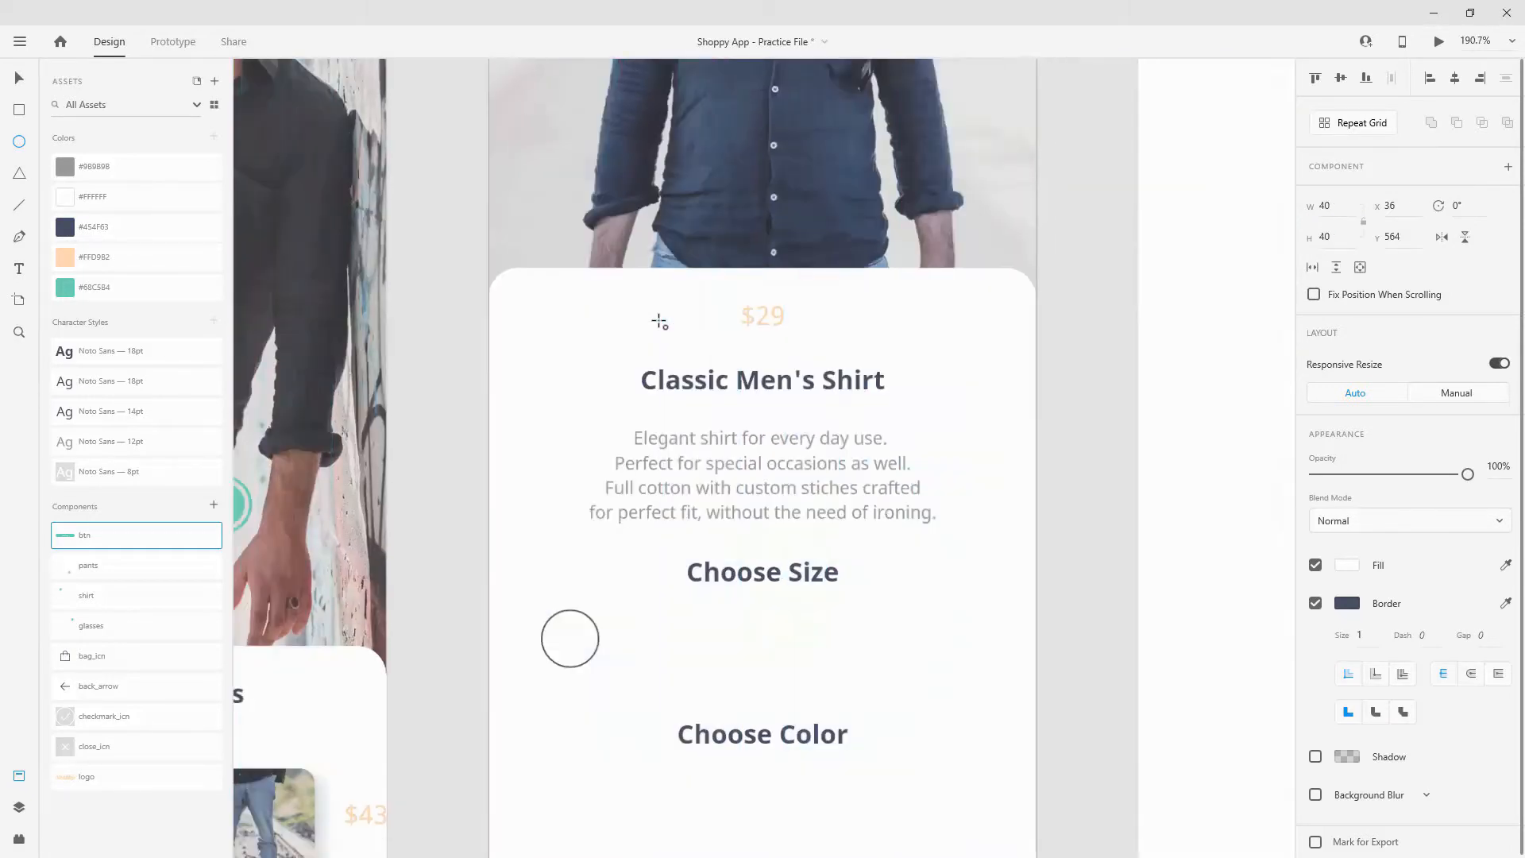
key("ctrl+shift+apostrophe")
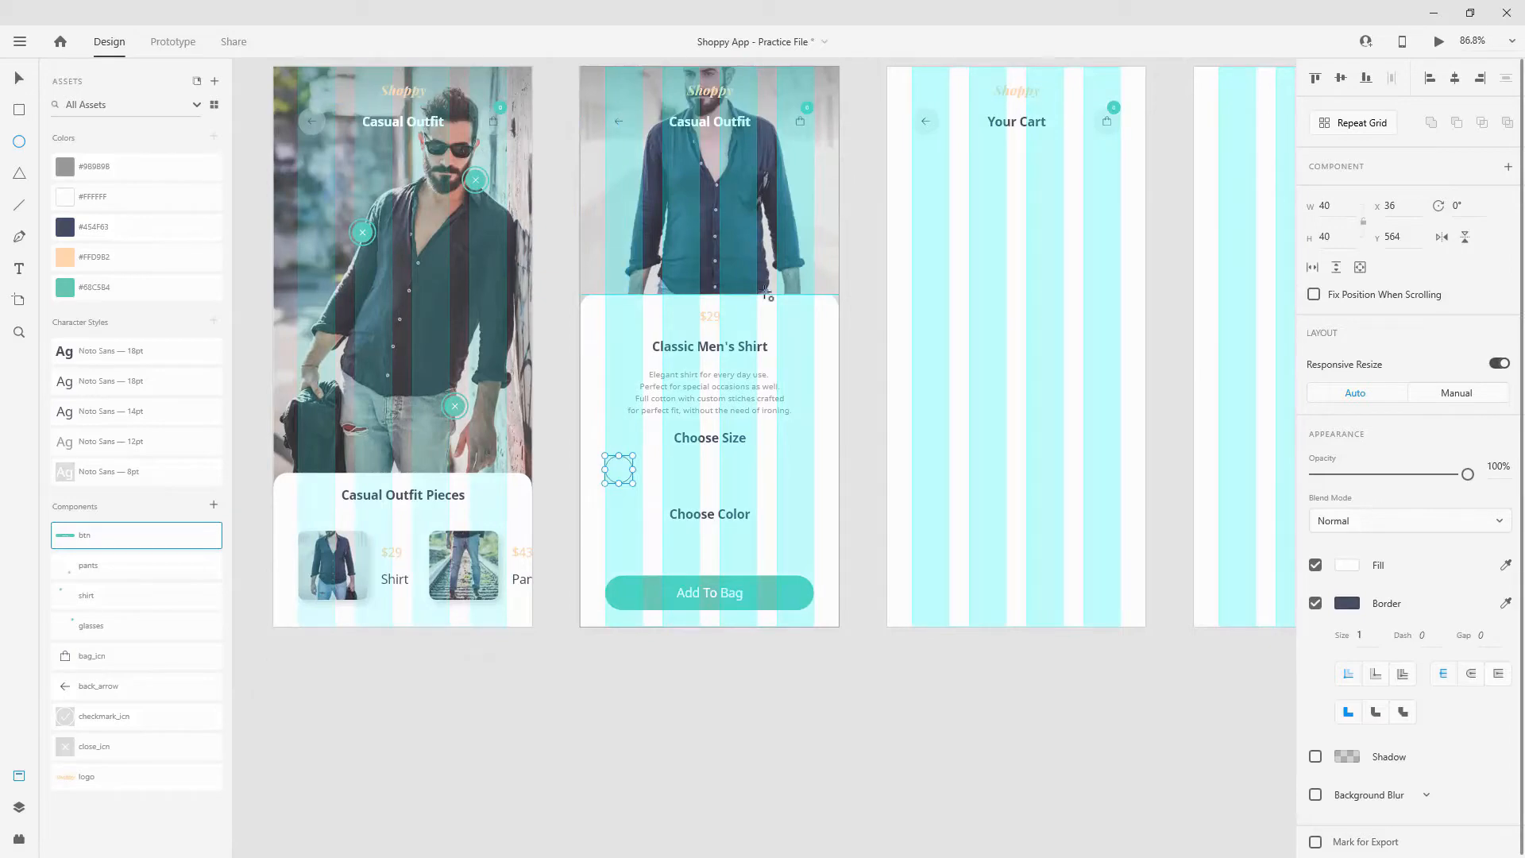
scroll(766, 295, "up", 3)
scroll(757, 239, "up", 3)
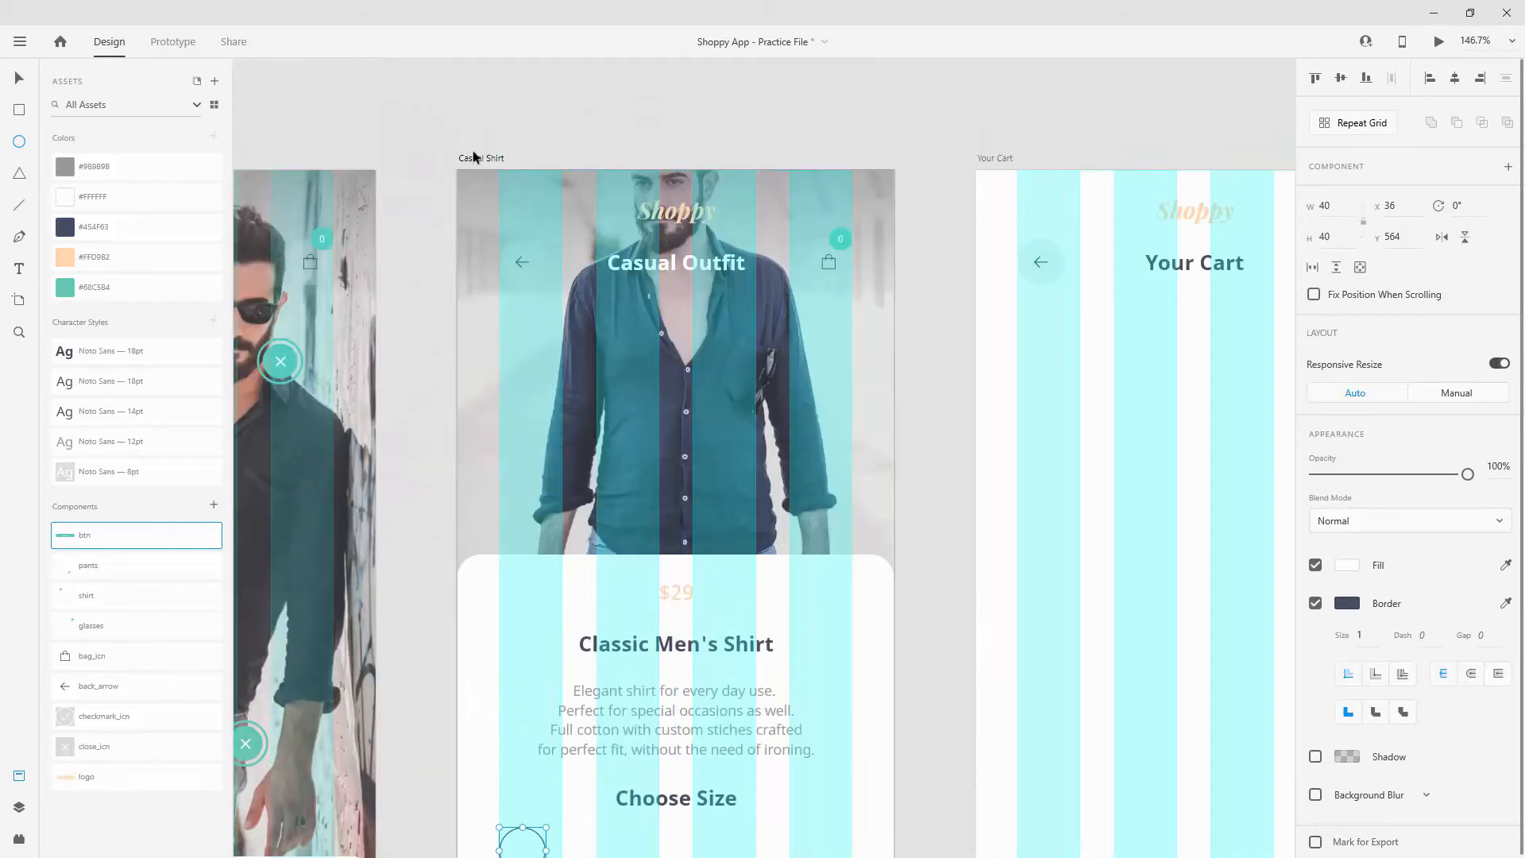
key("Escape")
left_click(1316, 603)
scroll(671, 579, "down", 3)
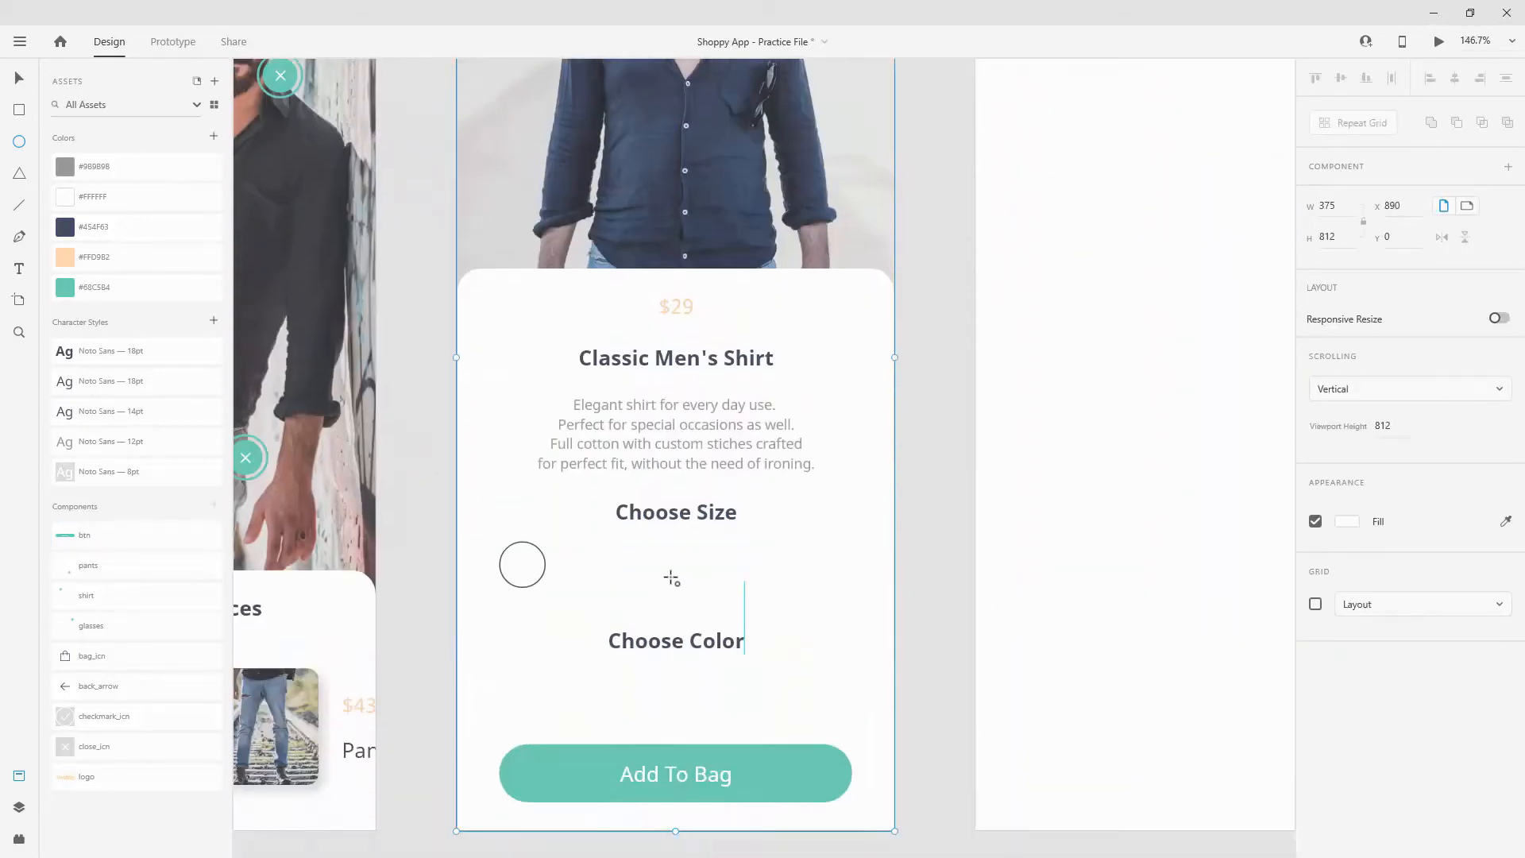
Step: Select the size_bg circle beneath the Choose Size heading and move it to X 37
scroll(493, 589, "up", 3)
scroll(492, 589, "up", 2)
left_click(19, 78)
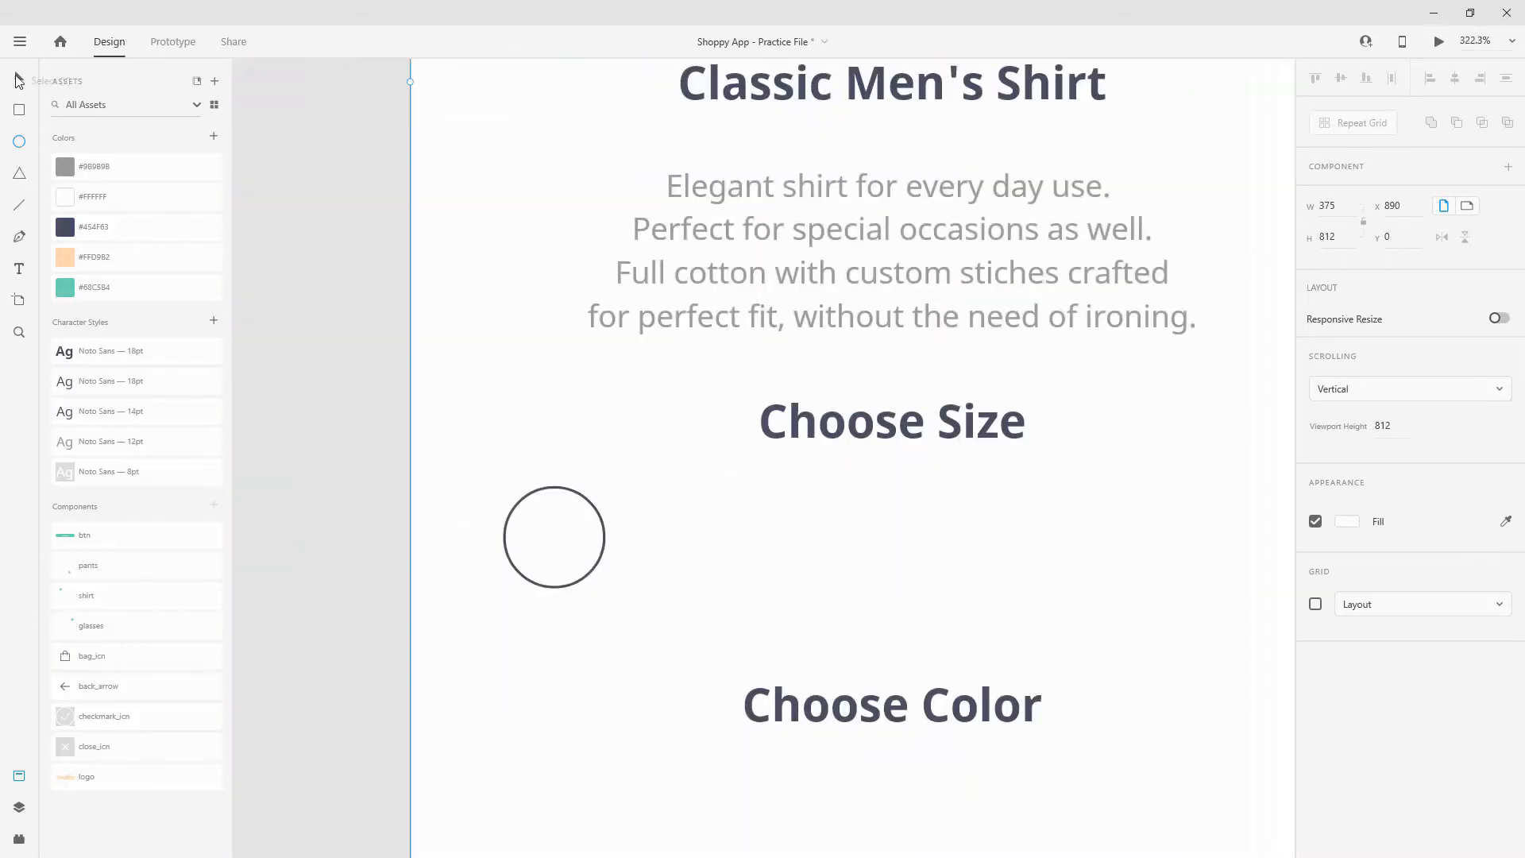
left_click(603, 525)
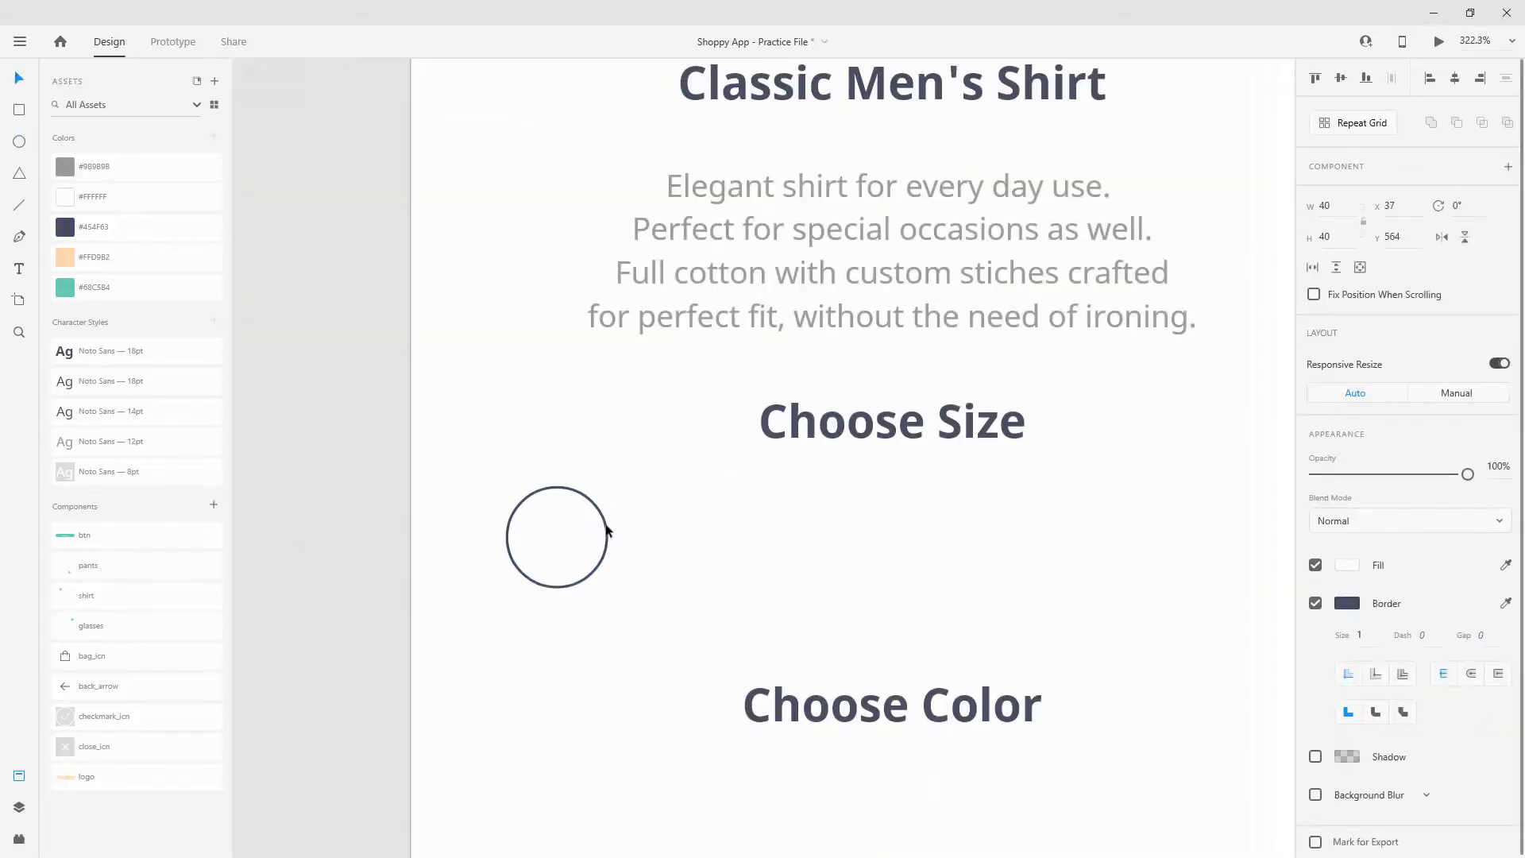
Step: Nudge the size_bg circle beneath the Choose Size heading to X 36
left_click(605, 529)
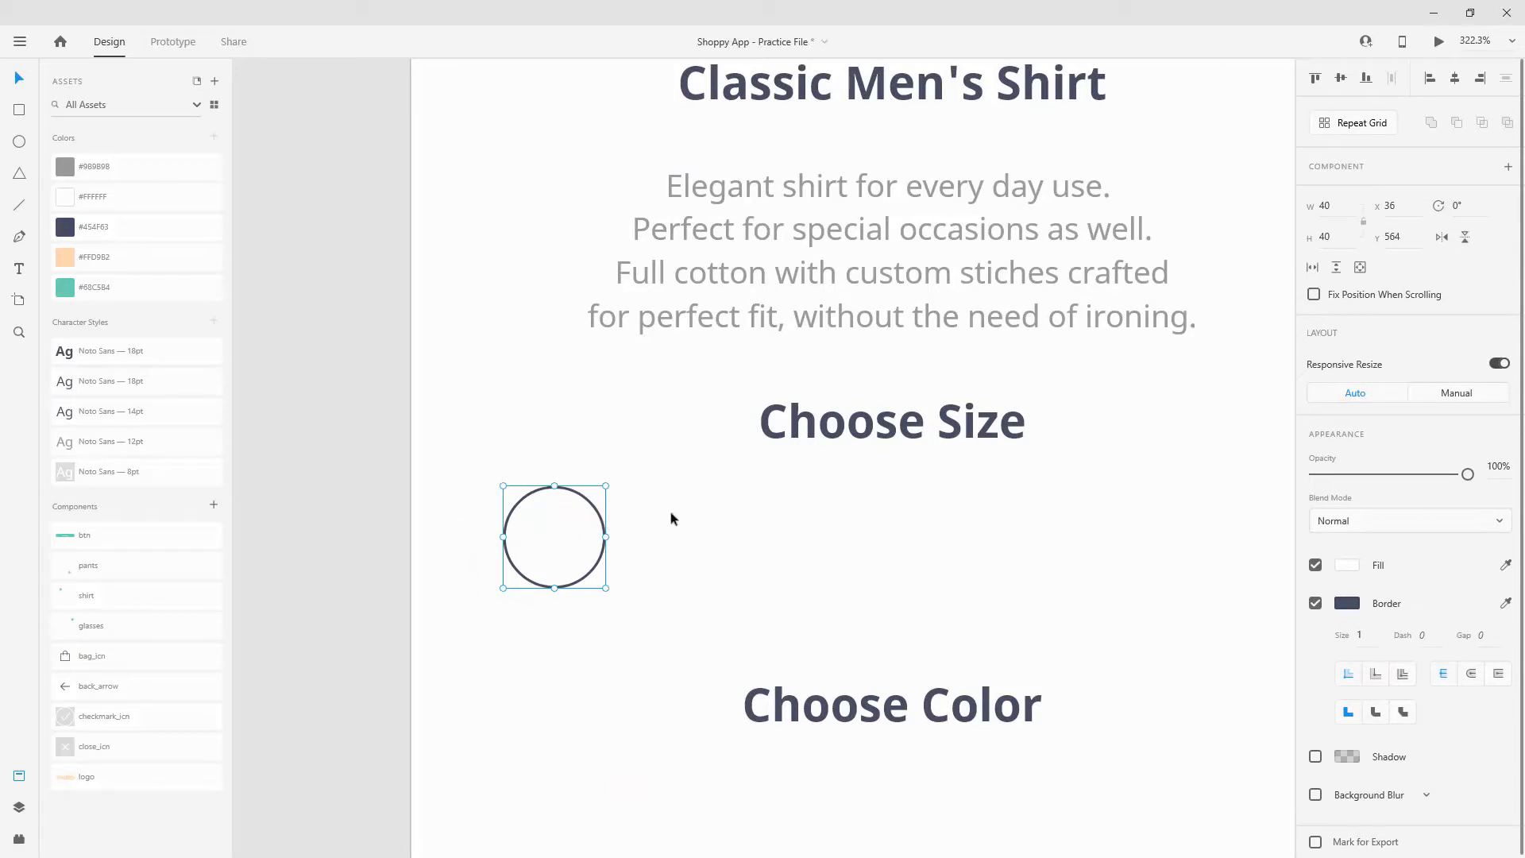
left_click(474, 257)
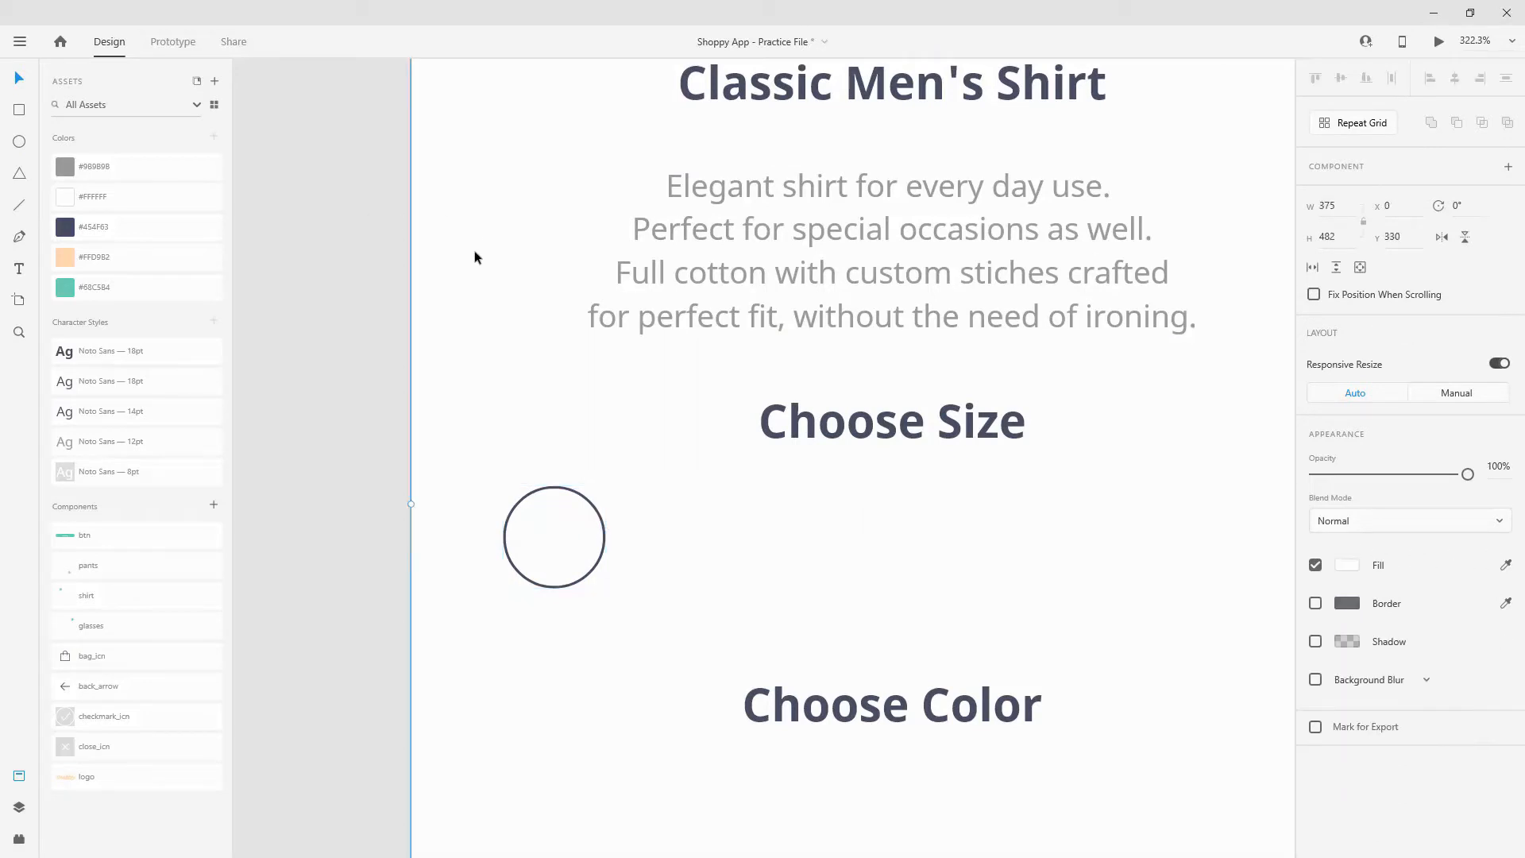
Step: Turn on the Casual Shirt artboard's layout grid and check the size_bg circle's alignment with the first column and its distances to the artboard edges
scroll(778, 360, "down", 8)
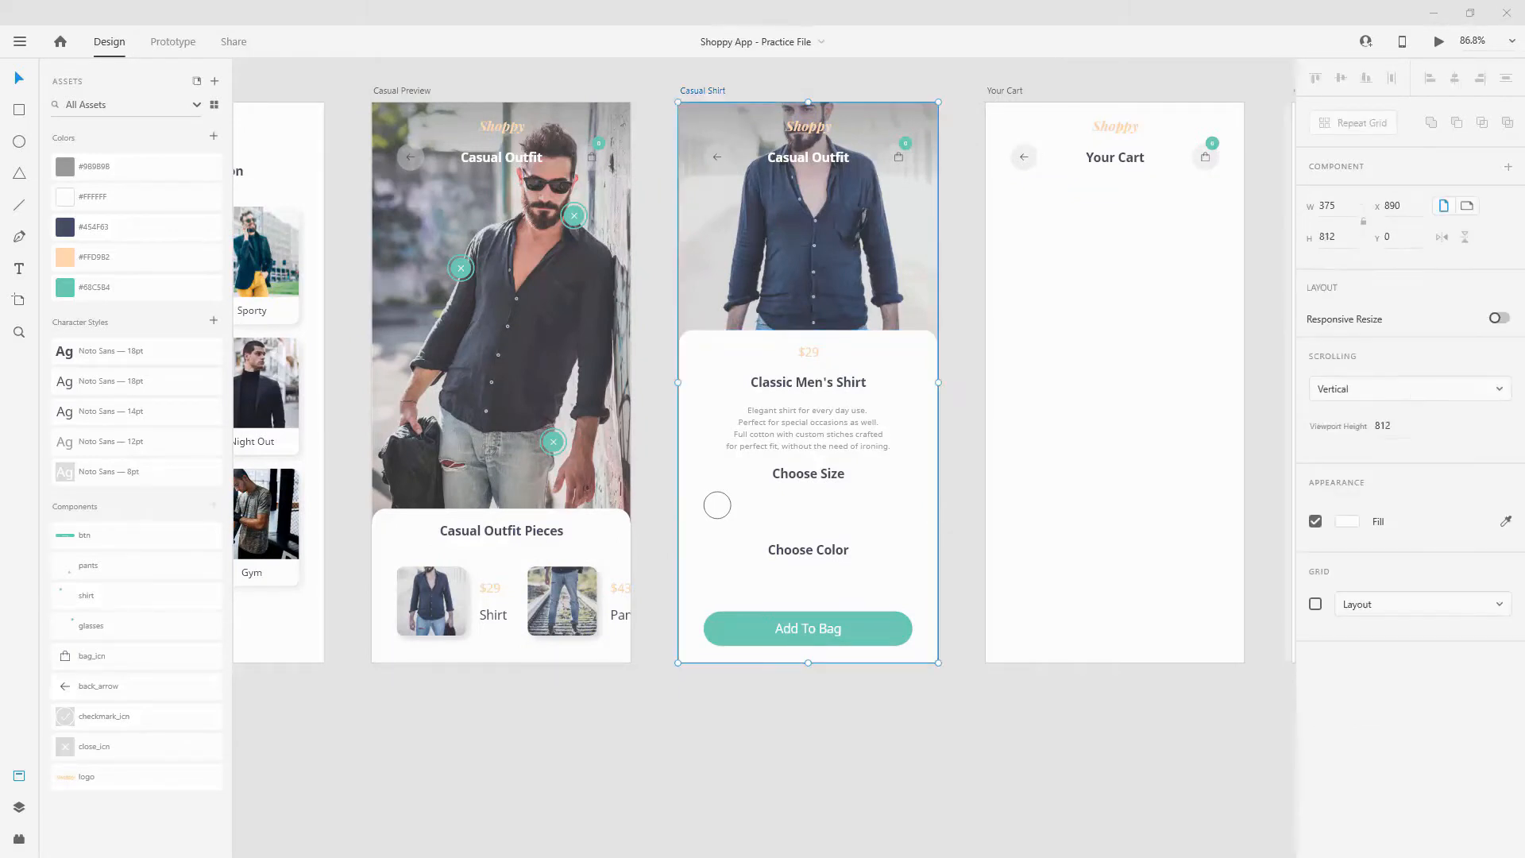
left_click(1315, 603)
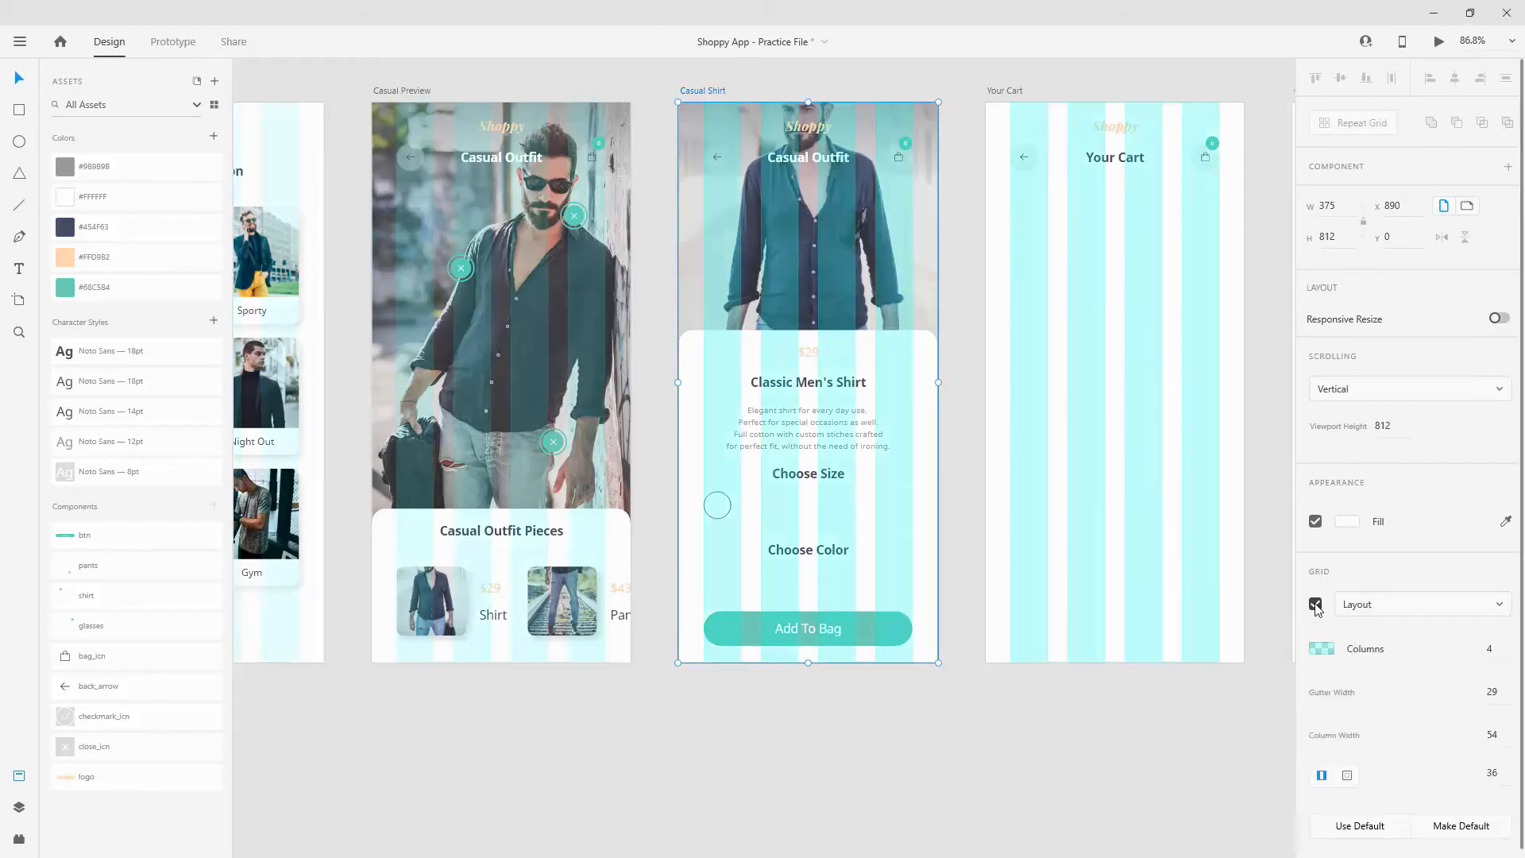
scroll(714, 512, "up", 5)
scroll(788, 475, "up", 3)
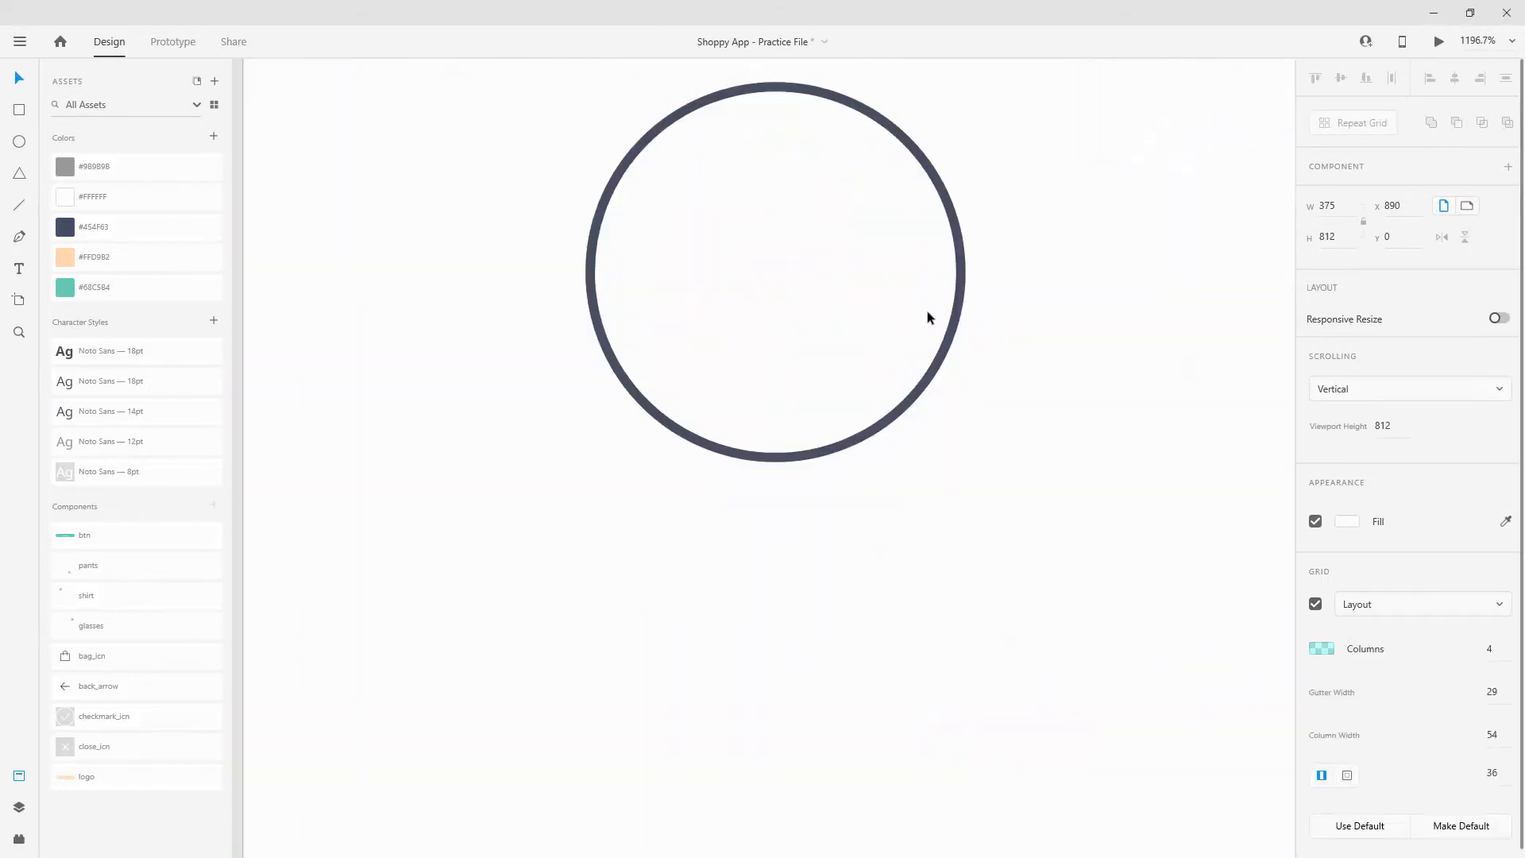
left_click(964, 295)
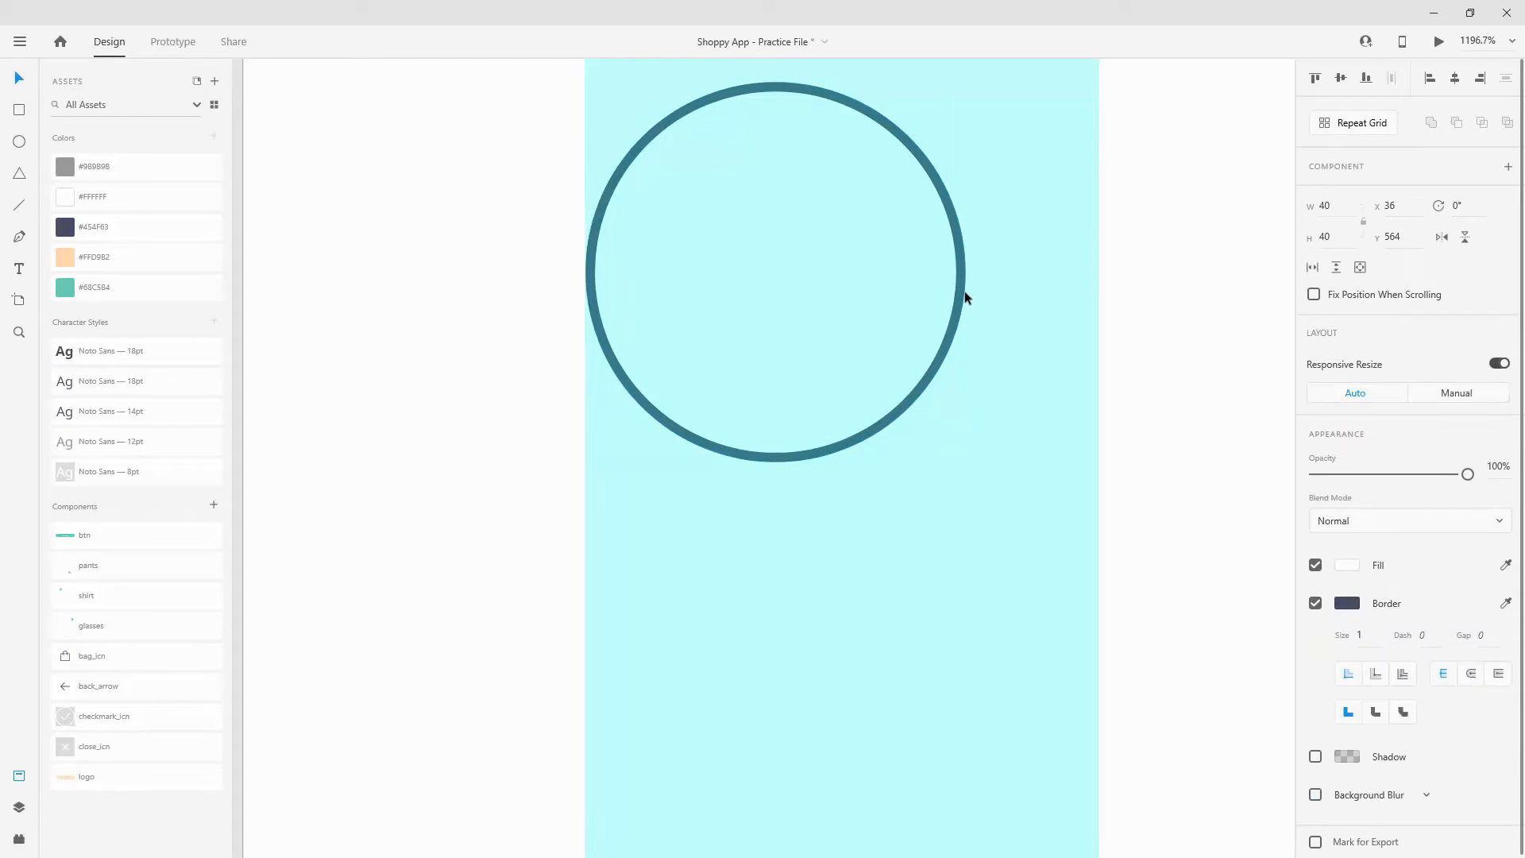
key("alt")
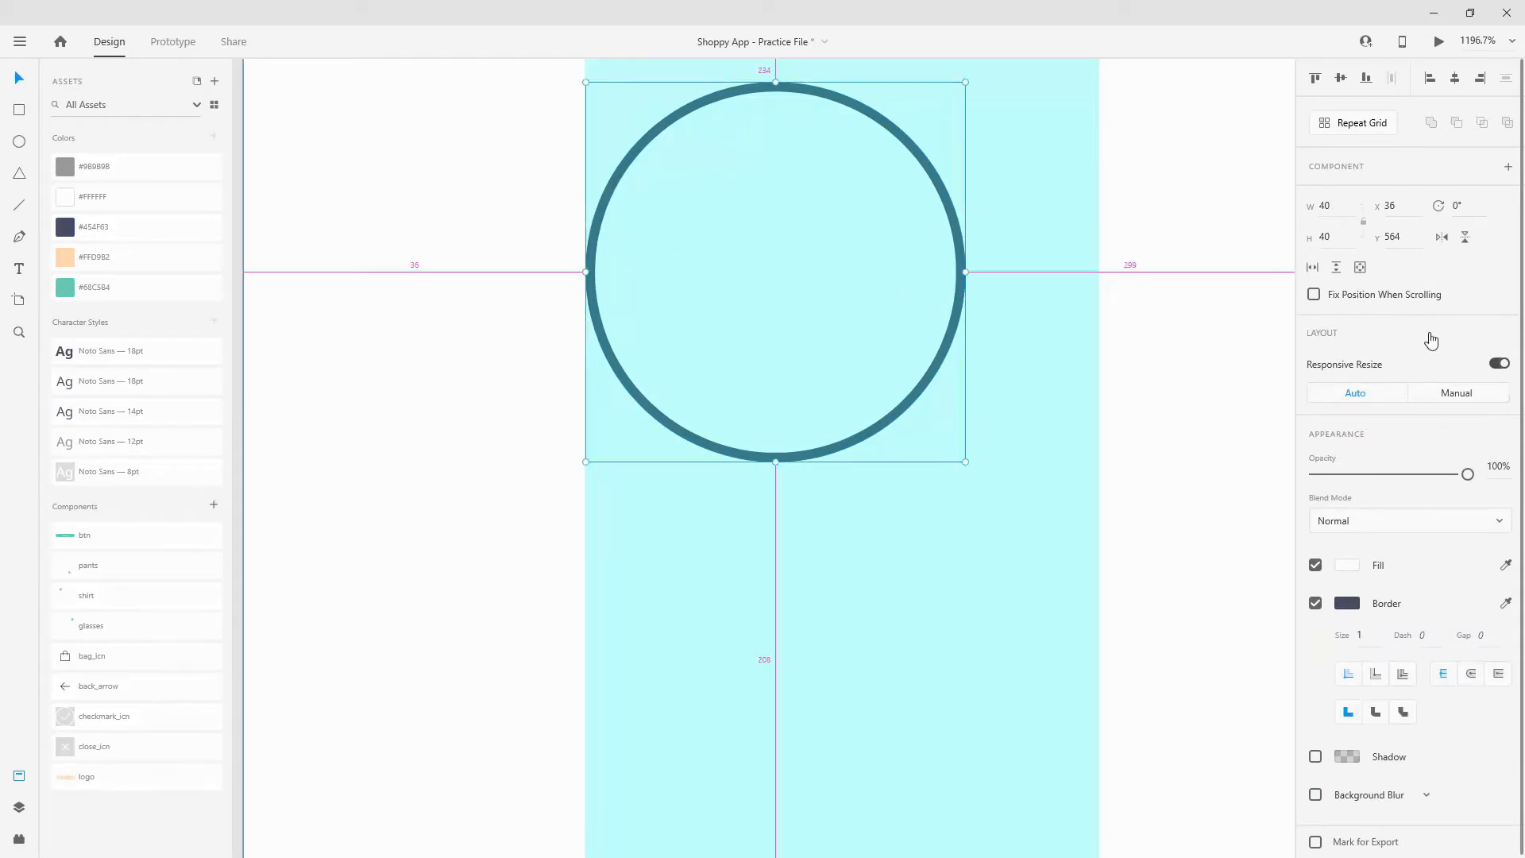
Step: Move the size_bg circle down to Y 570 between the Choose Size and Choose Color headings
scroll(783, 230, "down", 4)
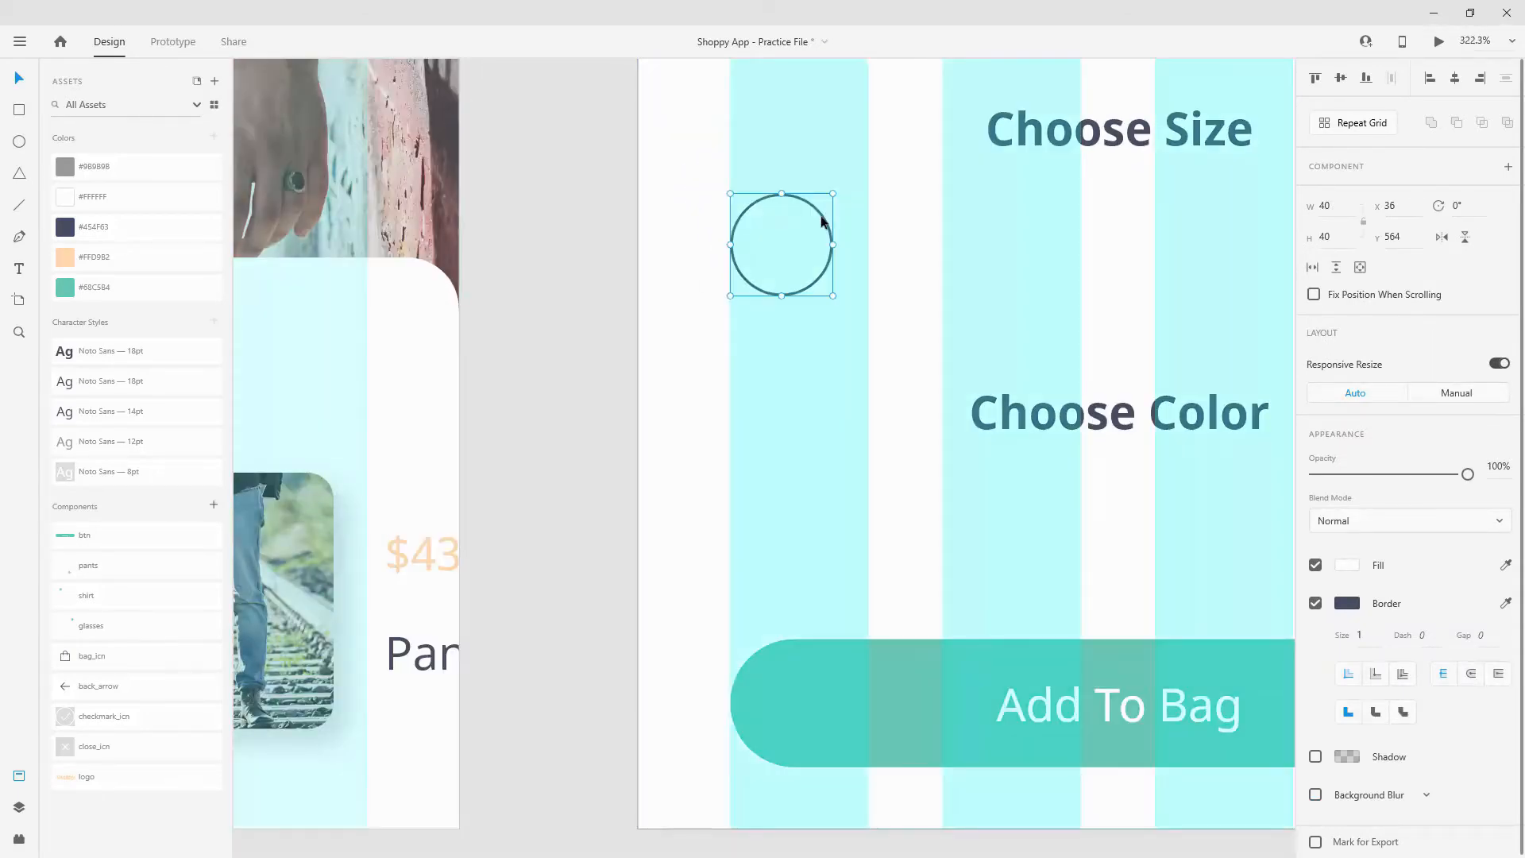
left_click_drag(822, 221, 820, 188)
key("shift+Down")
key("shift+Down")
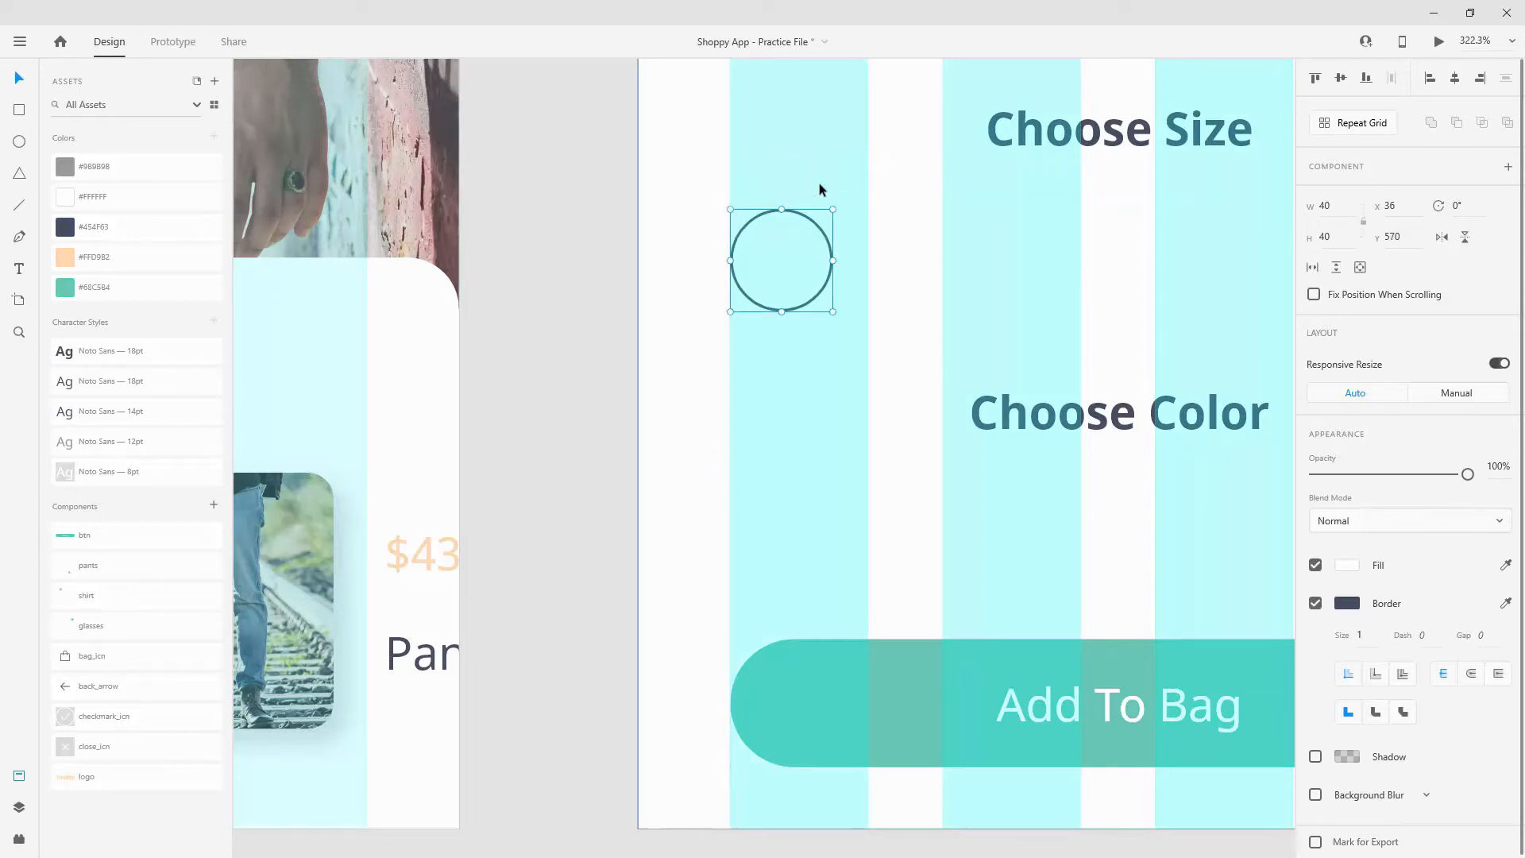